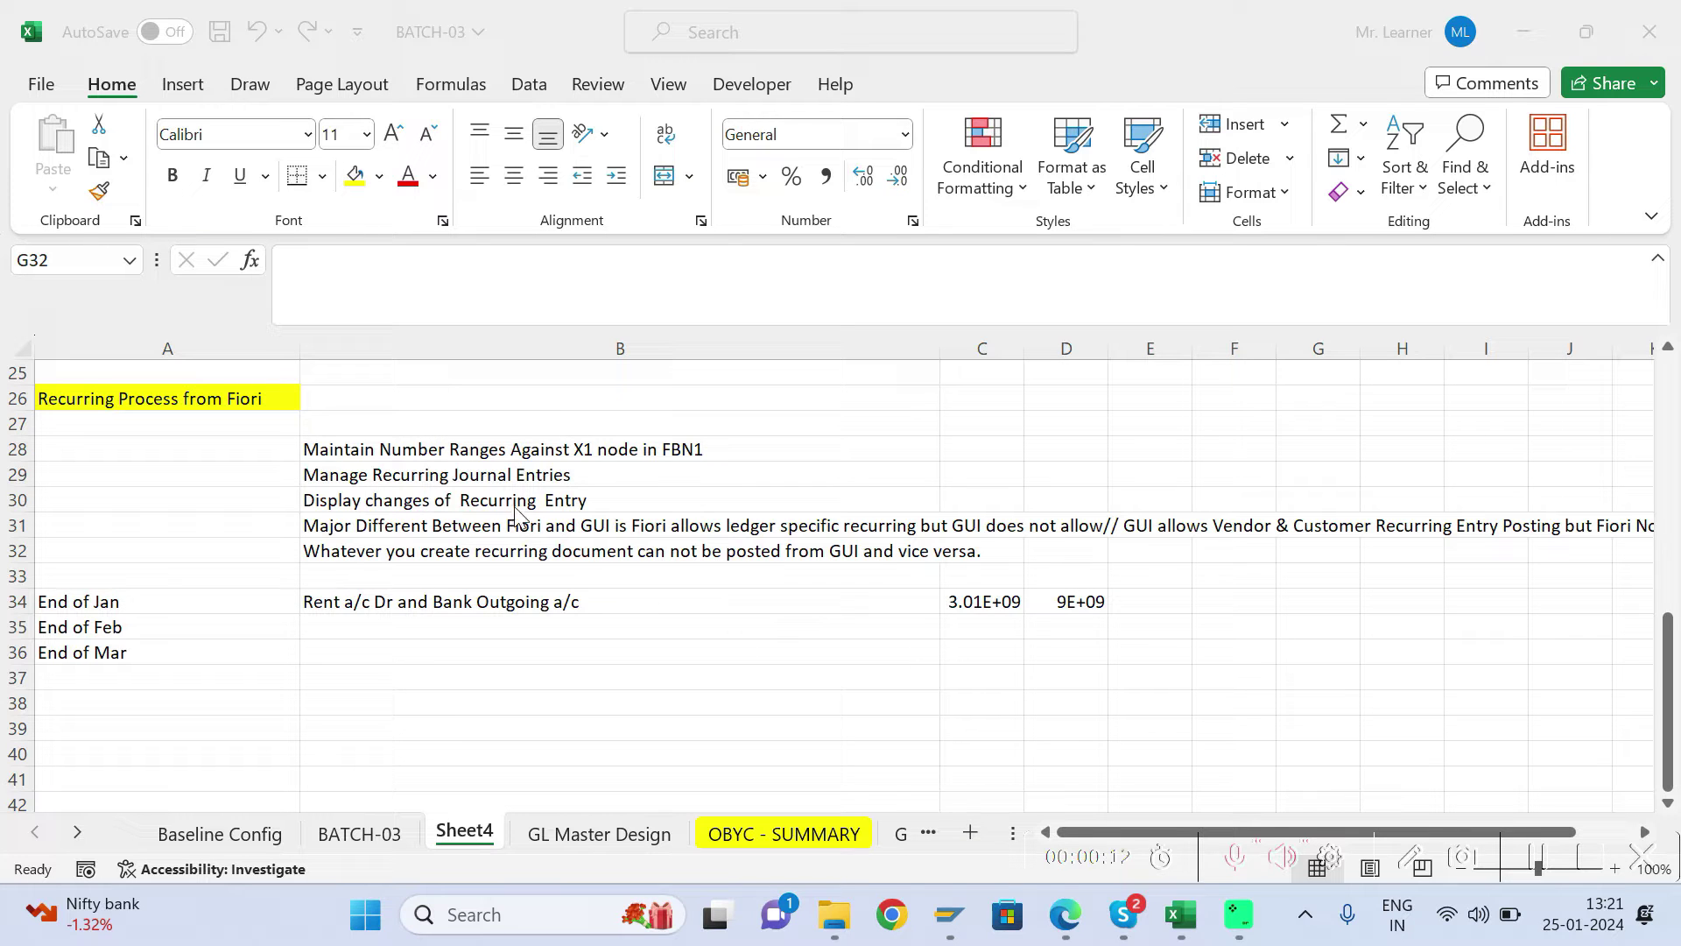
Switch to SAP GUI and open the accounting document number range intervals for company code US10 in transaction FBN1 for editing
left_click(505, 448)
left_click(504, 448)
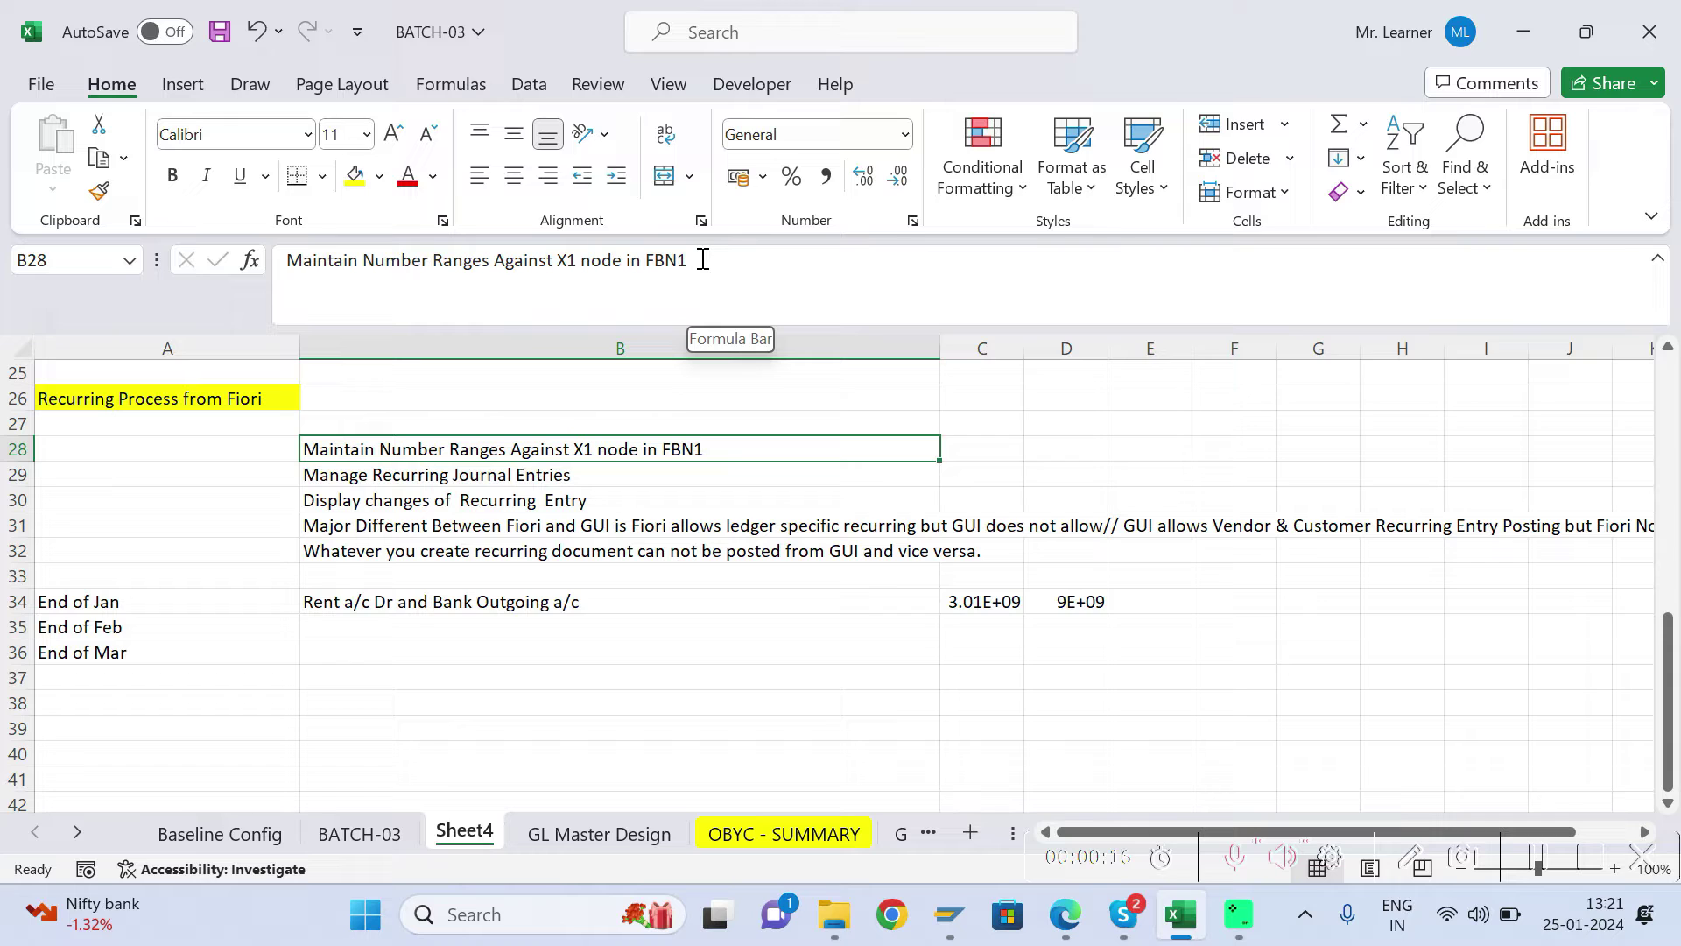
left_click_drag(702, 260, 277, 253)
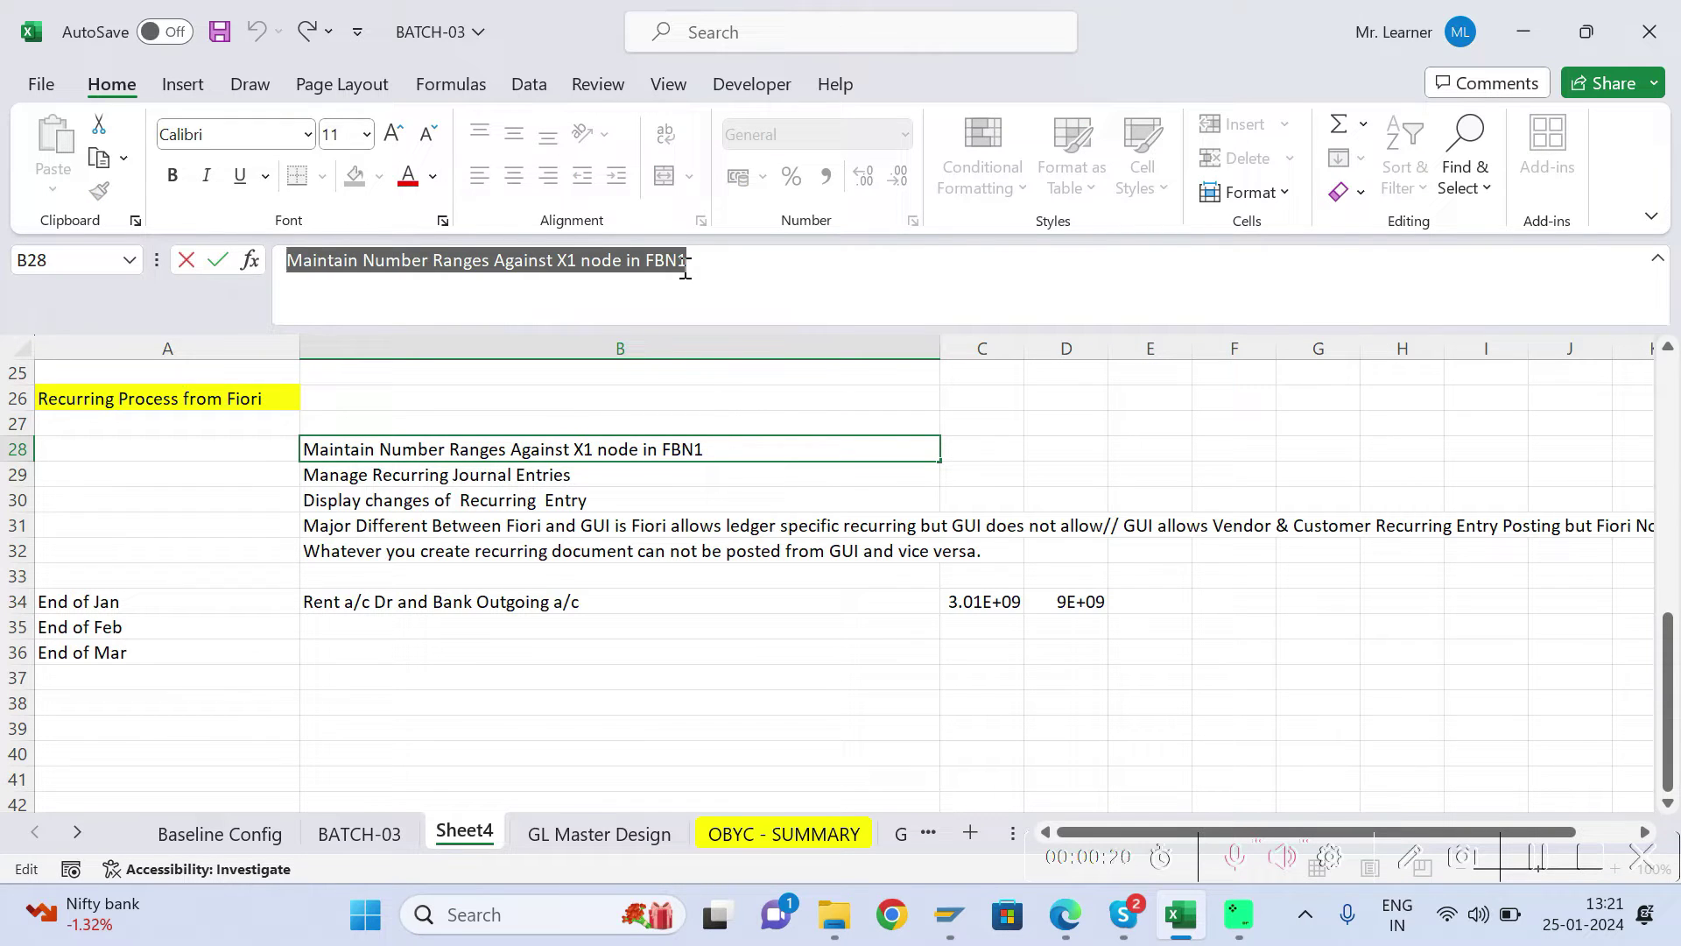
left_click(950, 914)
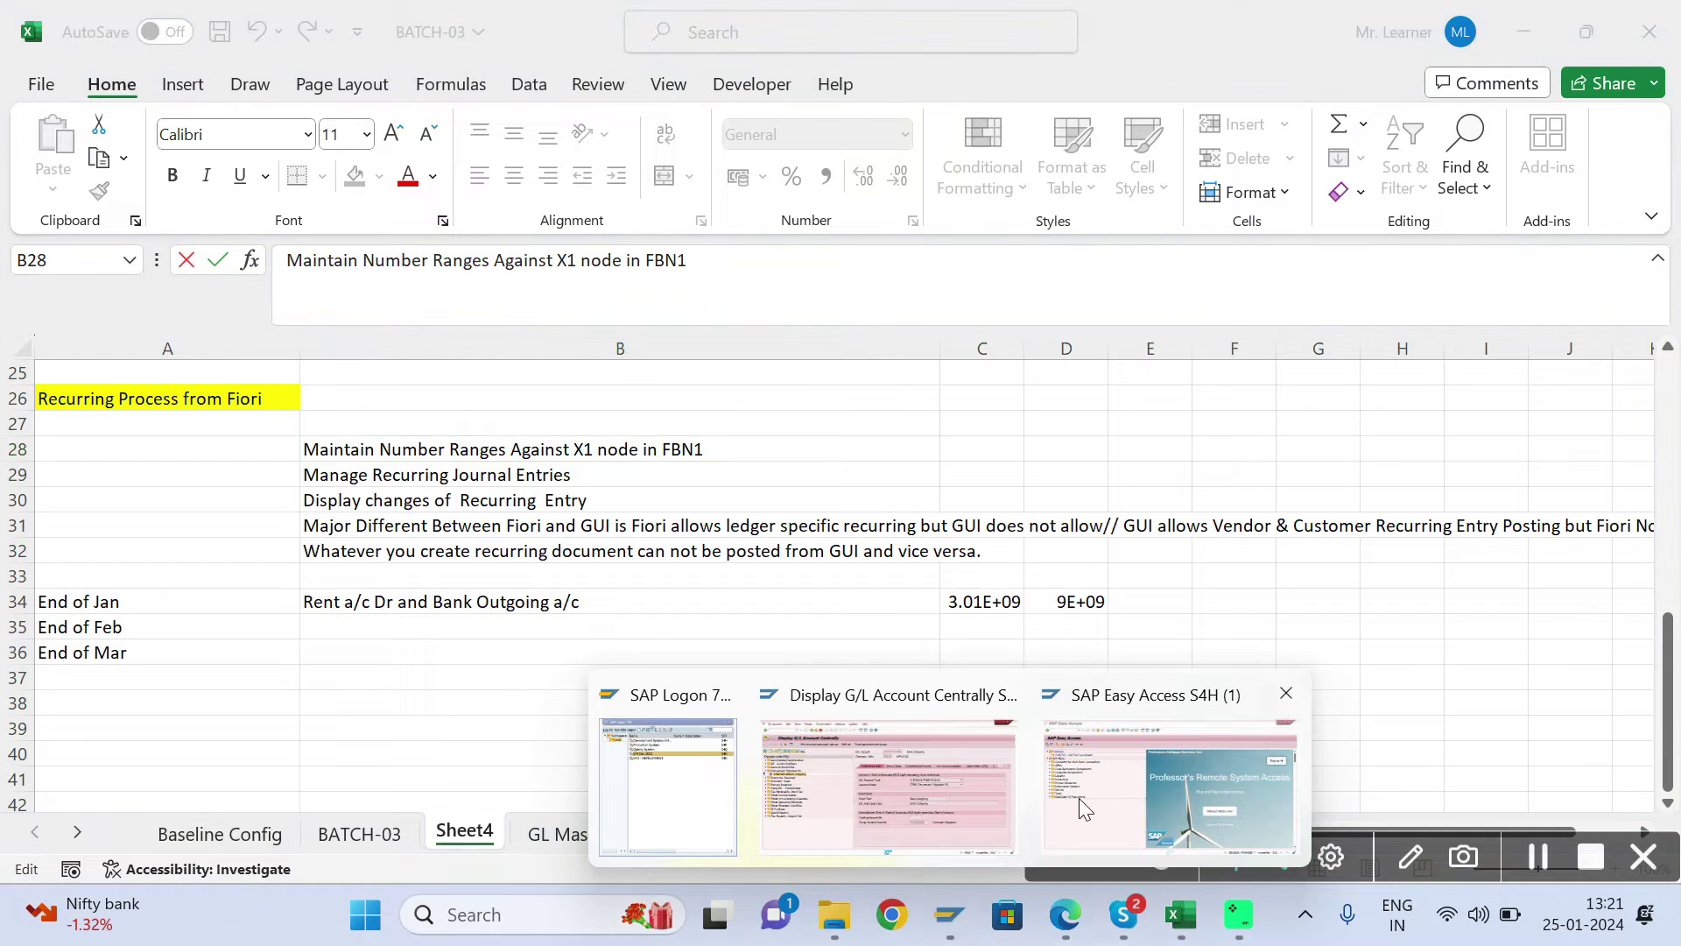
left_click(1082, 809)
type("fbn1")
key("Return")
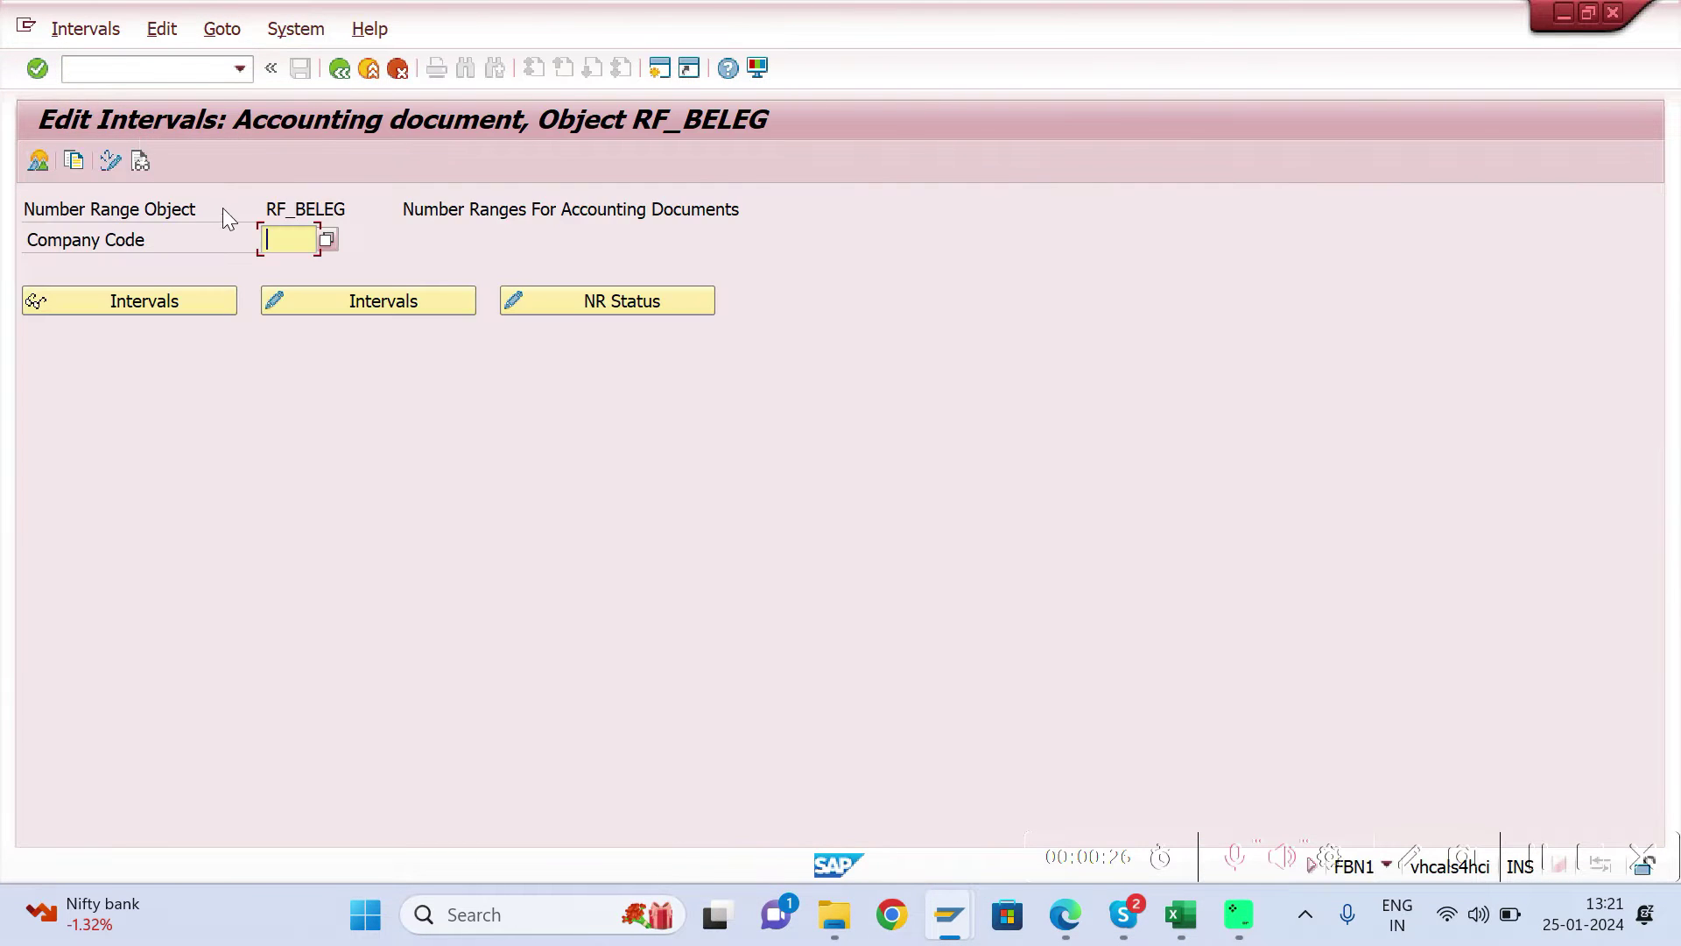
type("us10")
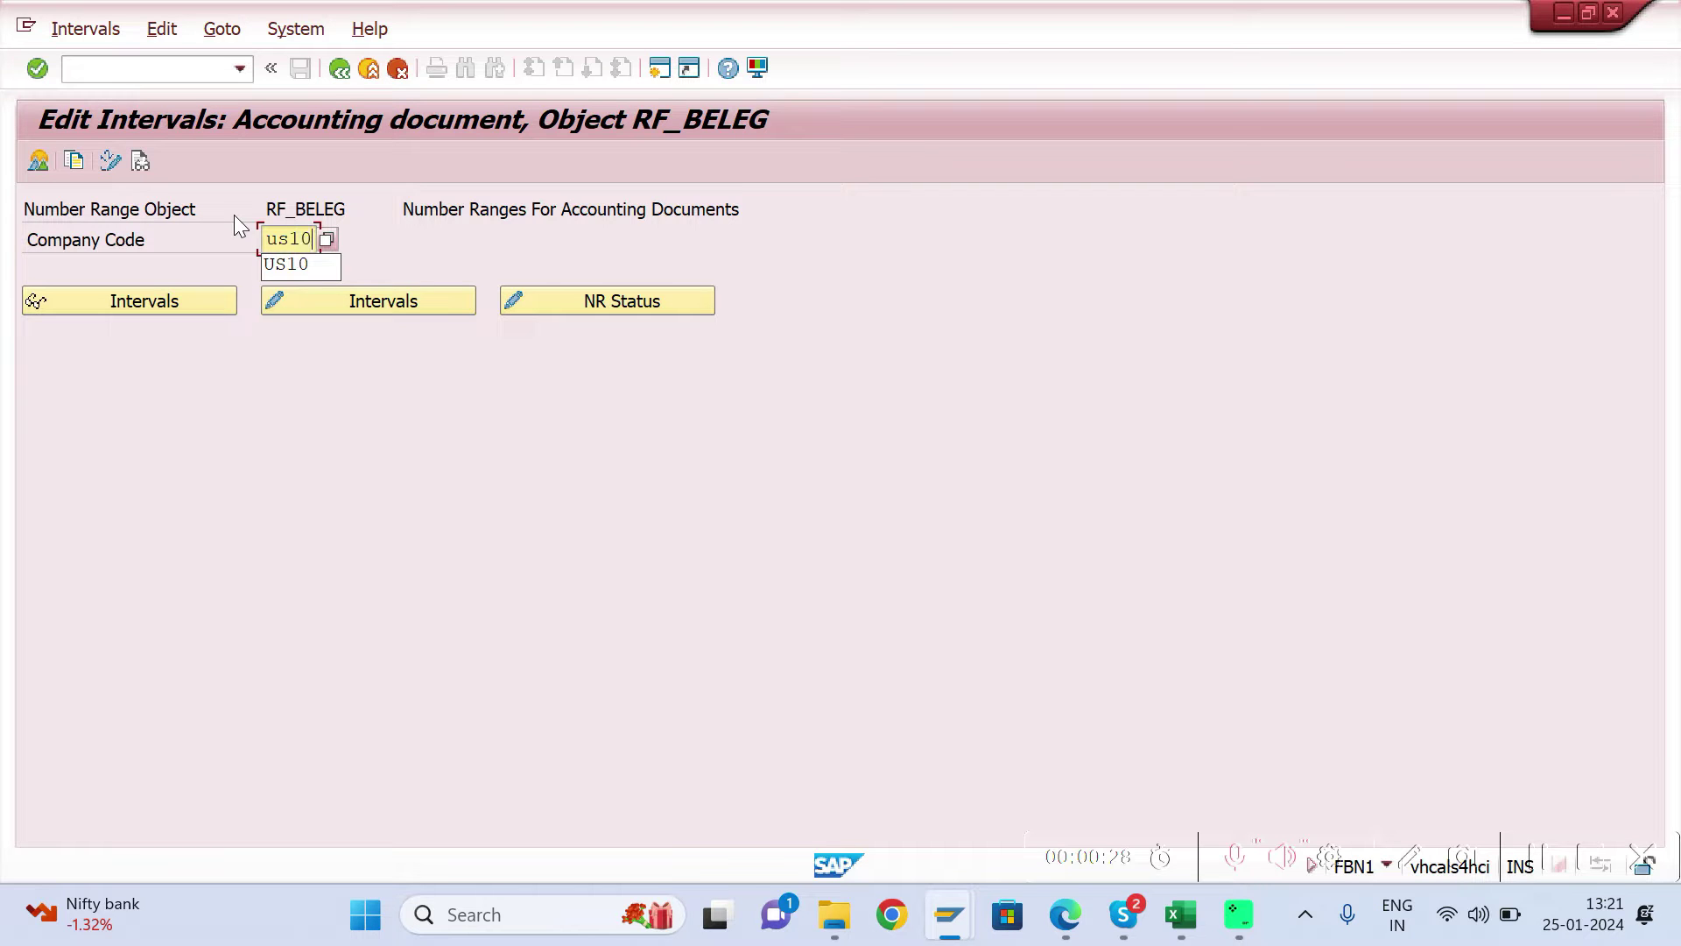
left_click(342, 302)
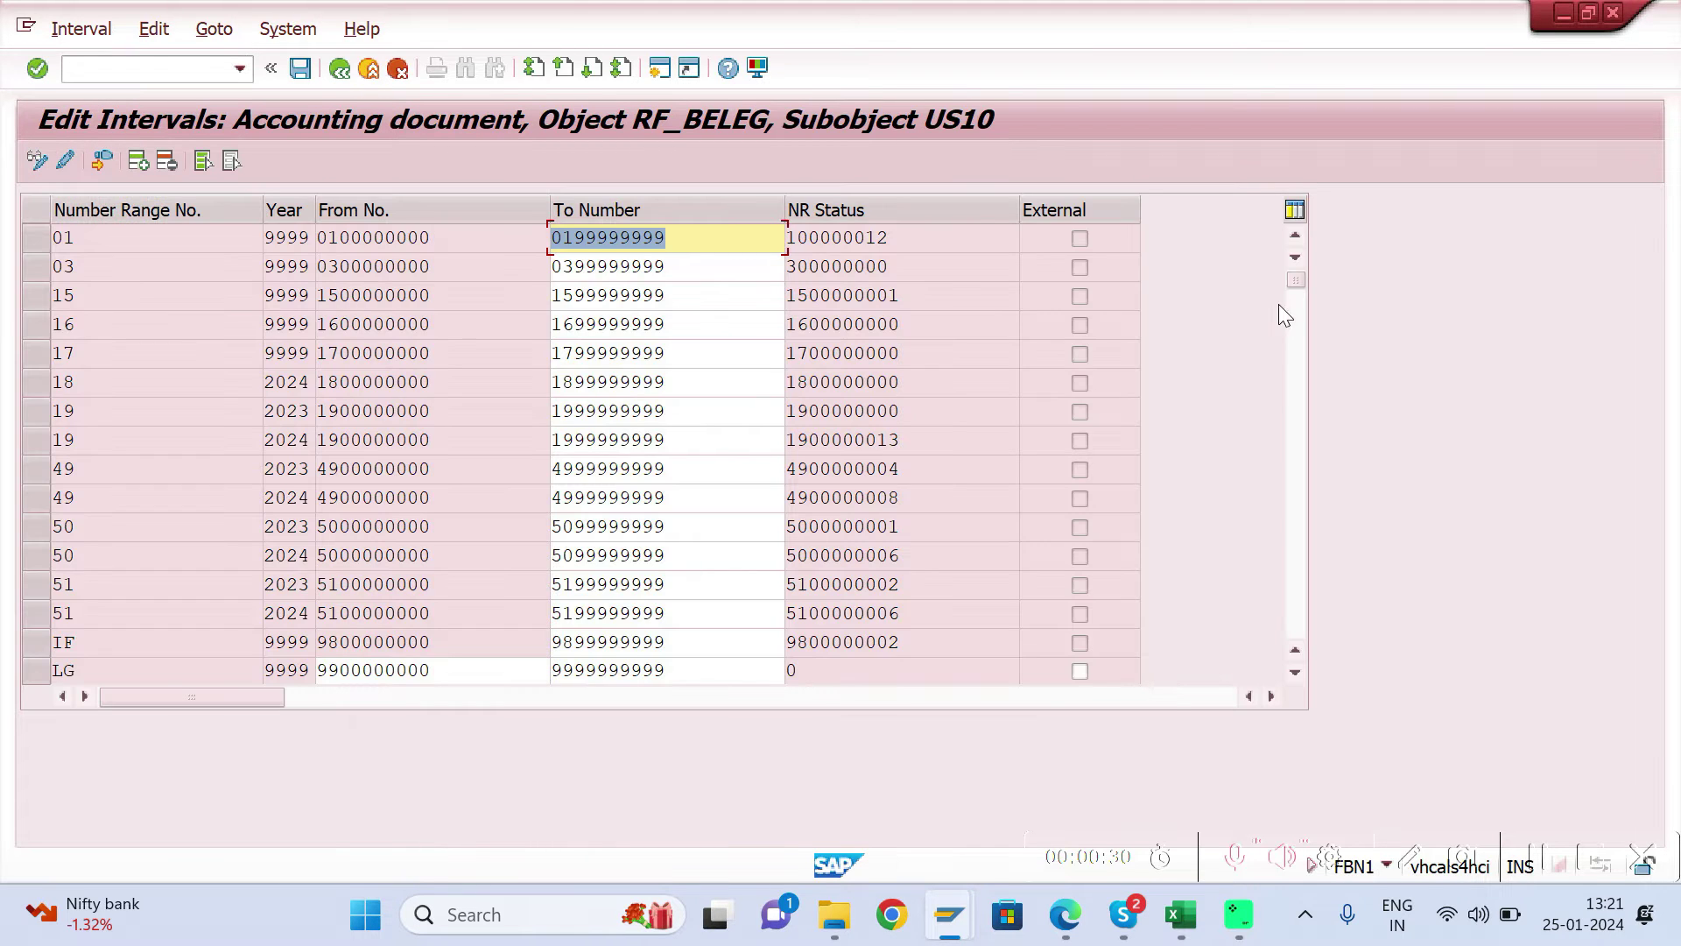
Examine number range X1 in the US10 intervals, including its From and To numbers
left_click_drag(1295, 282, 1298, 464)
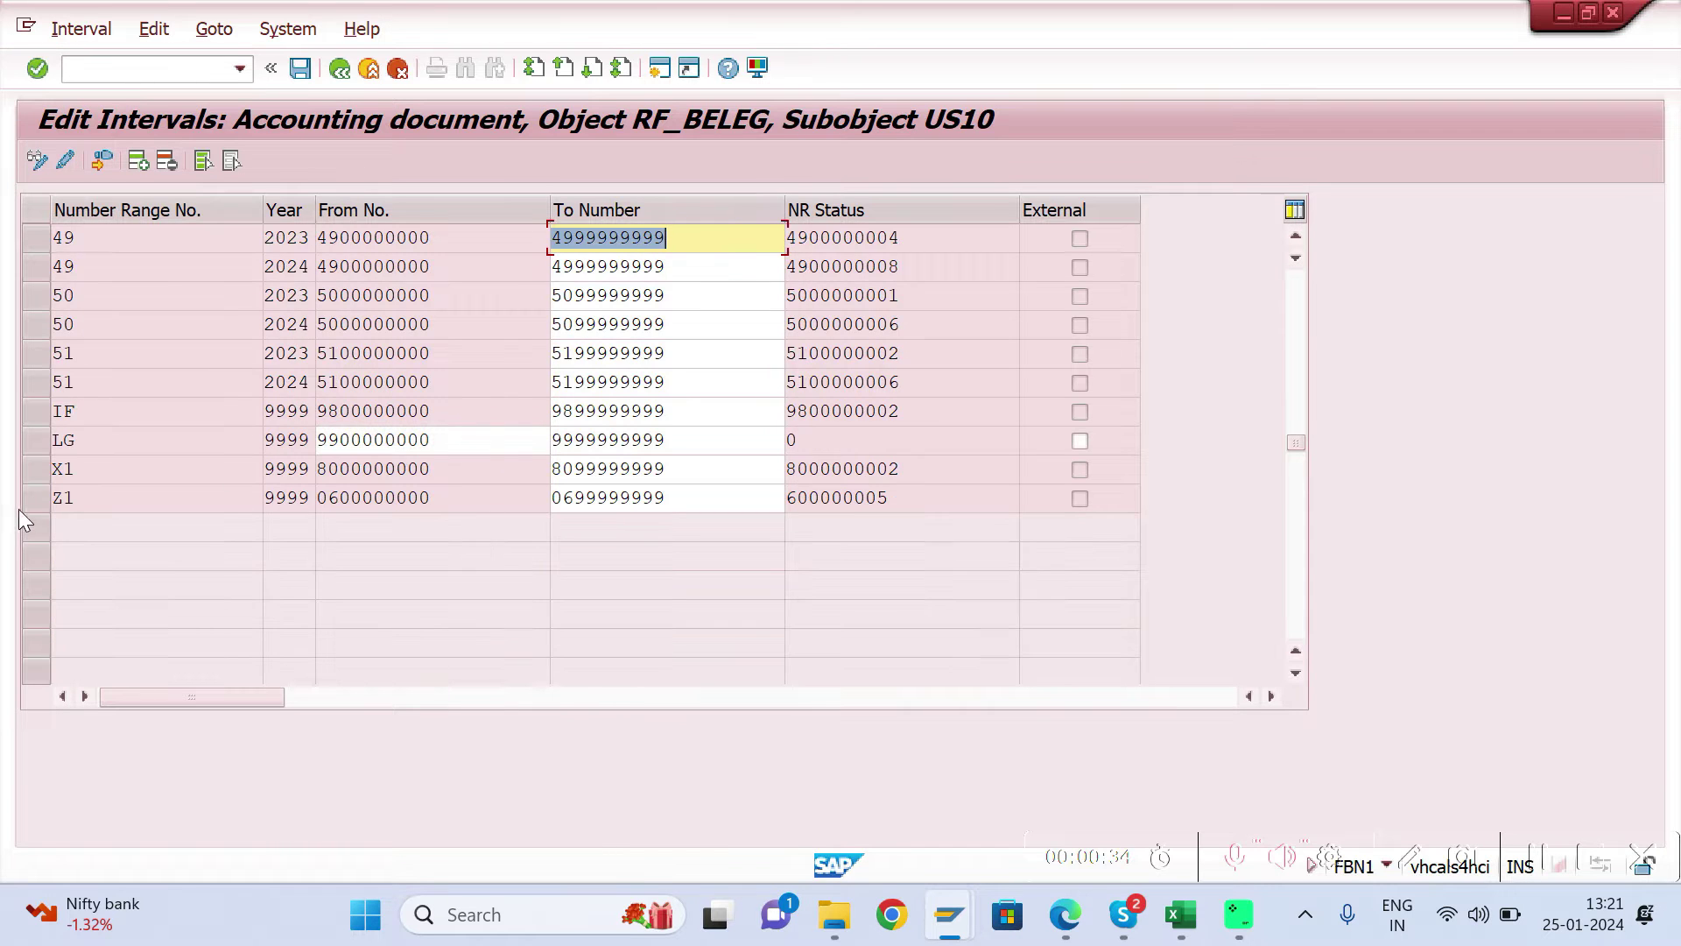
left_click(39, 468)
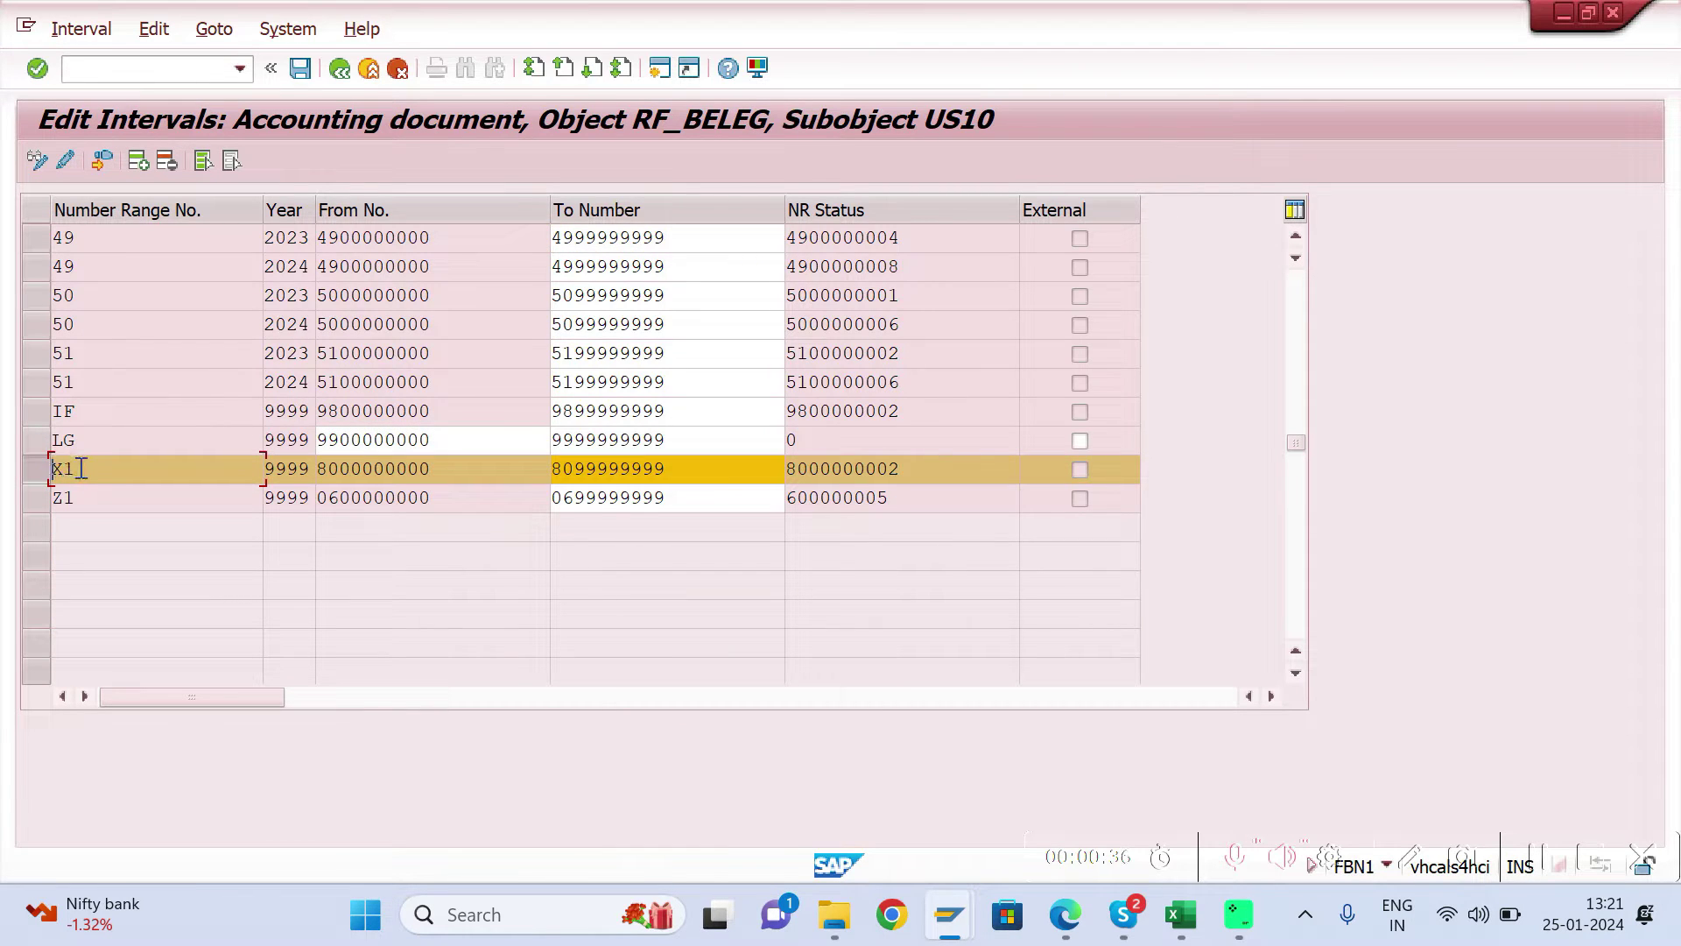
left_click_drag(50, 468, 77, 466)
left_click(77, 467)
left_click_drag(444, 468, 311, 468)
left_click_drag(654, 503, 413, 507)
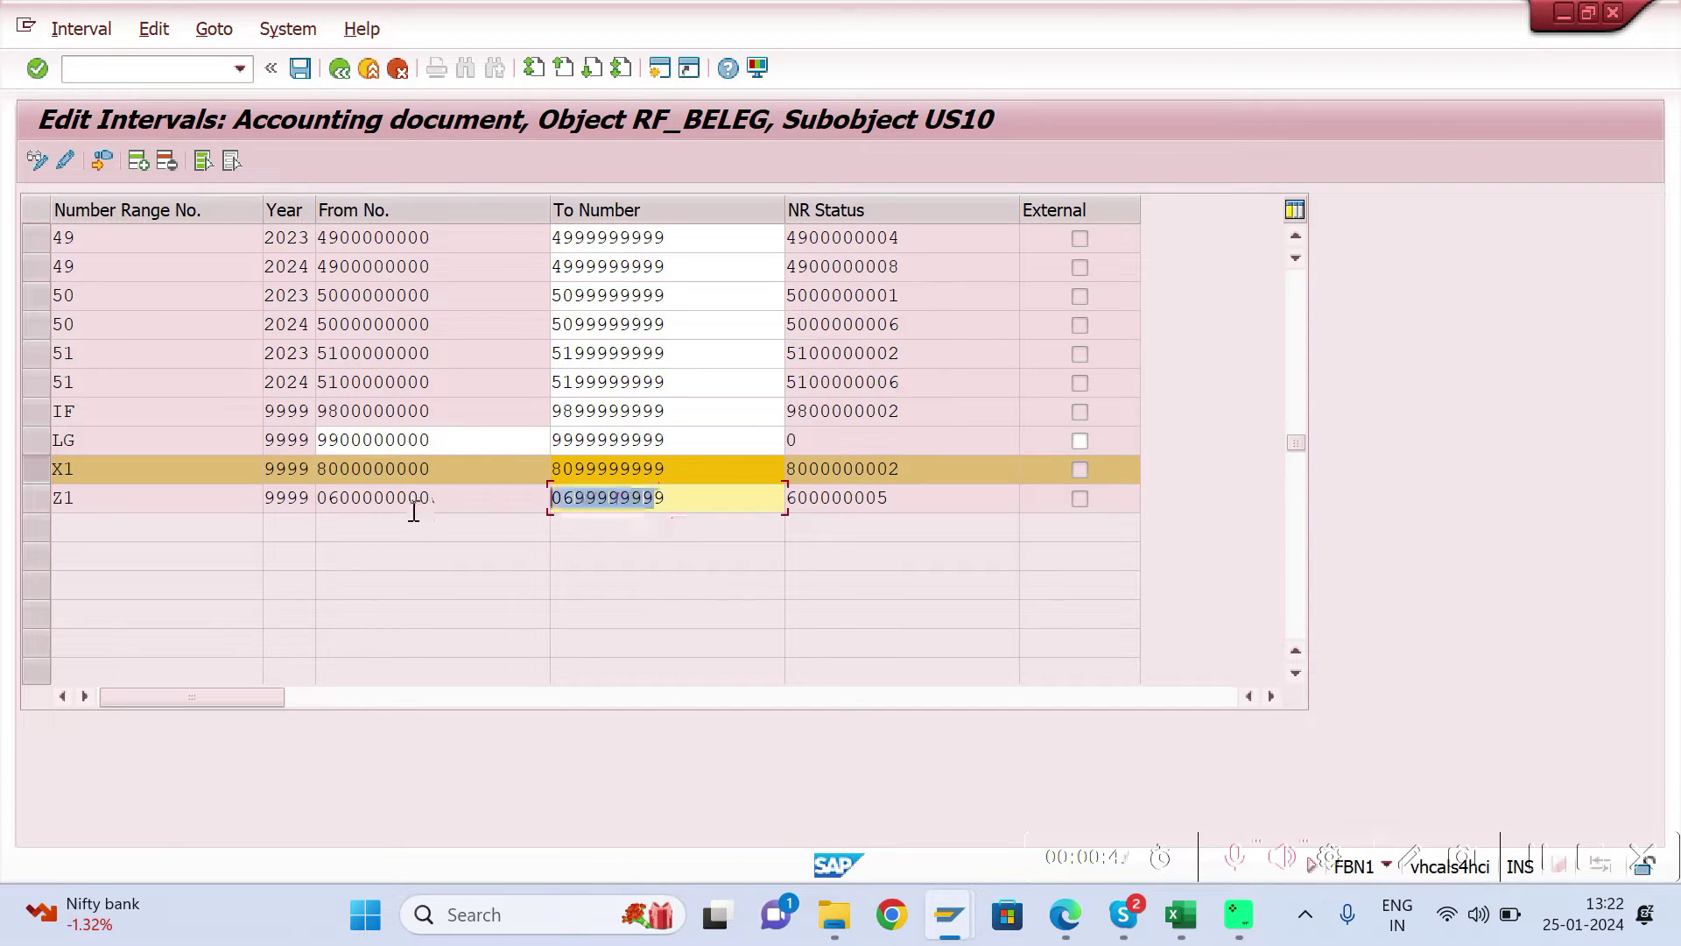
left_click(688, 465)
left_click_drag(688, 466, 361, 468)
Switch to the Excel workbook and review the notes on managing recurring journal entries and the rent and bank outgoing example
key("alt+Tab")
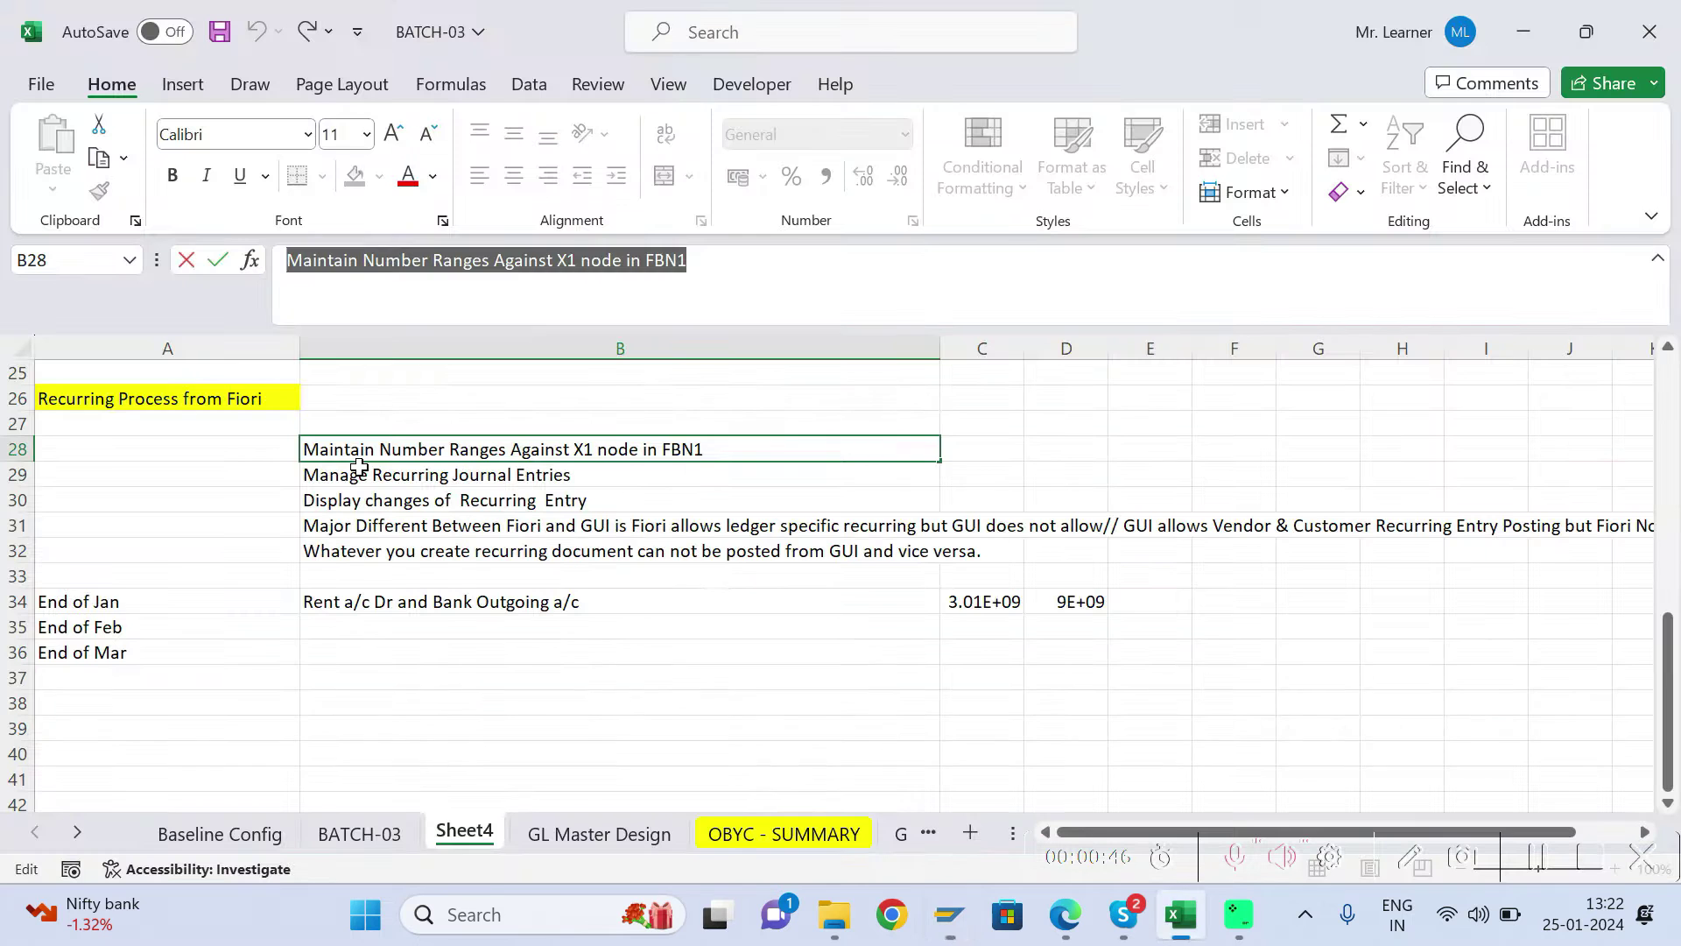
left_click(536, 477)
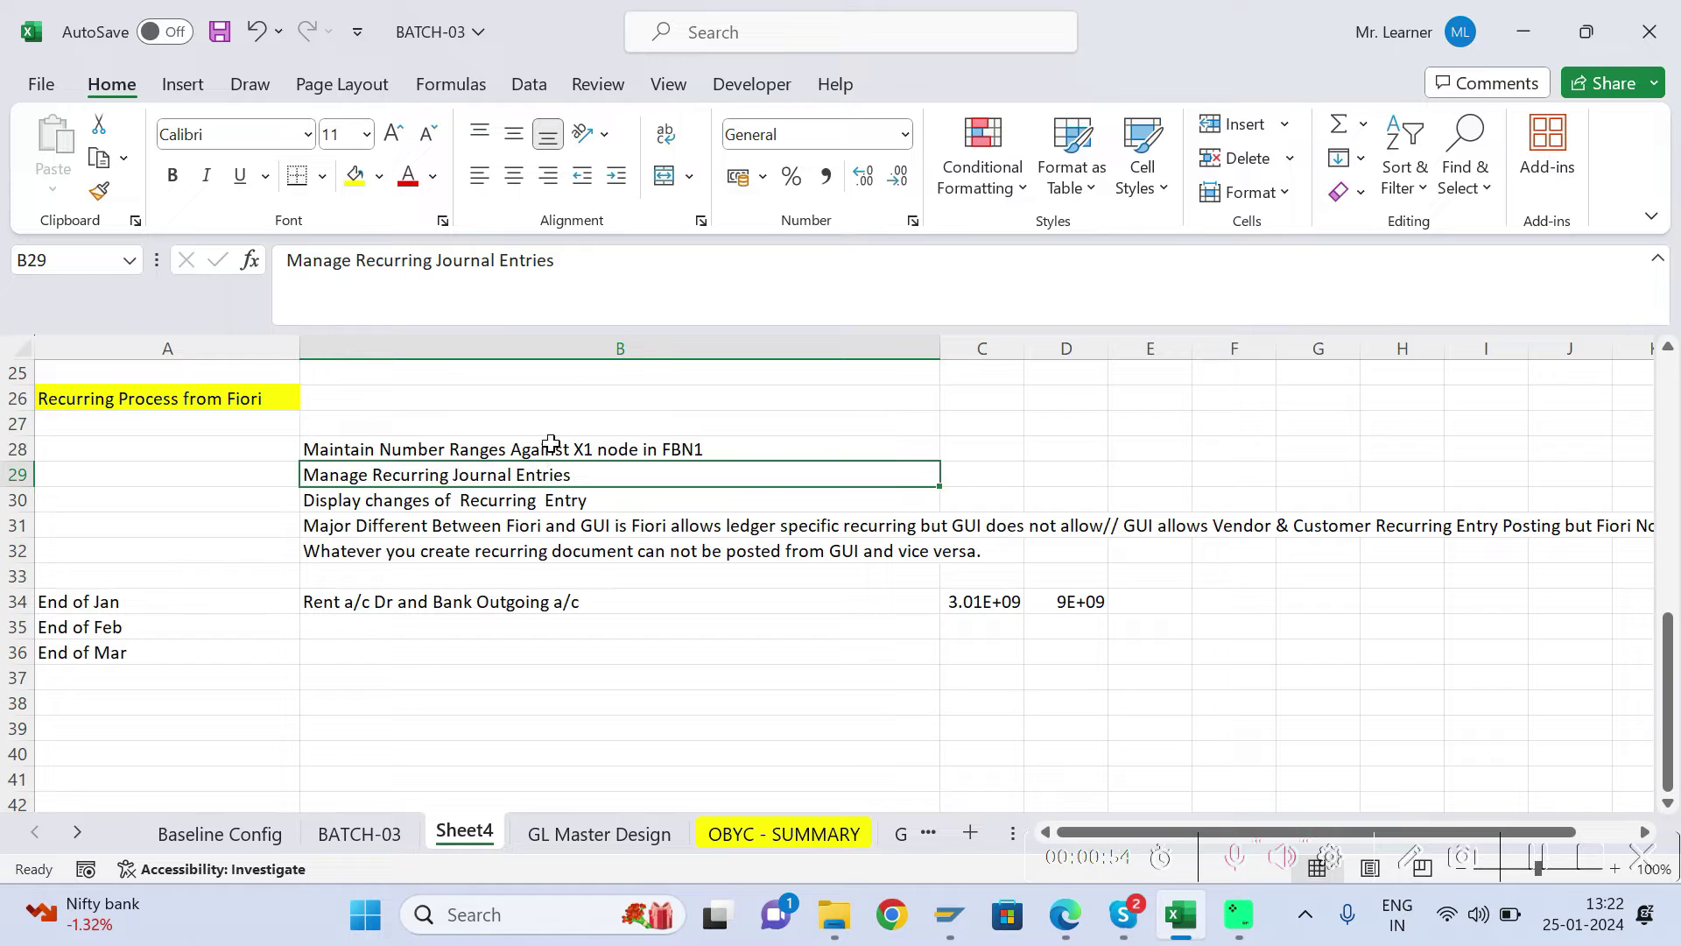
left_click(574, 260)
left_click_drag(573, 260, 281, 253)
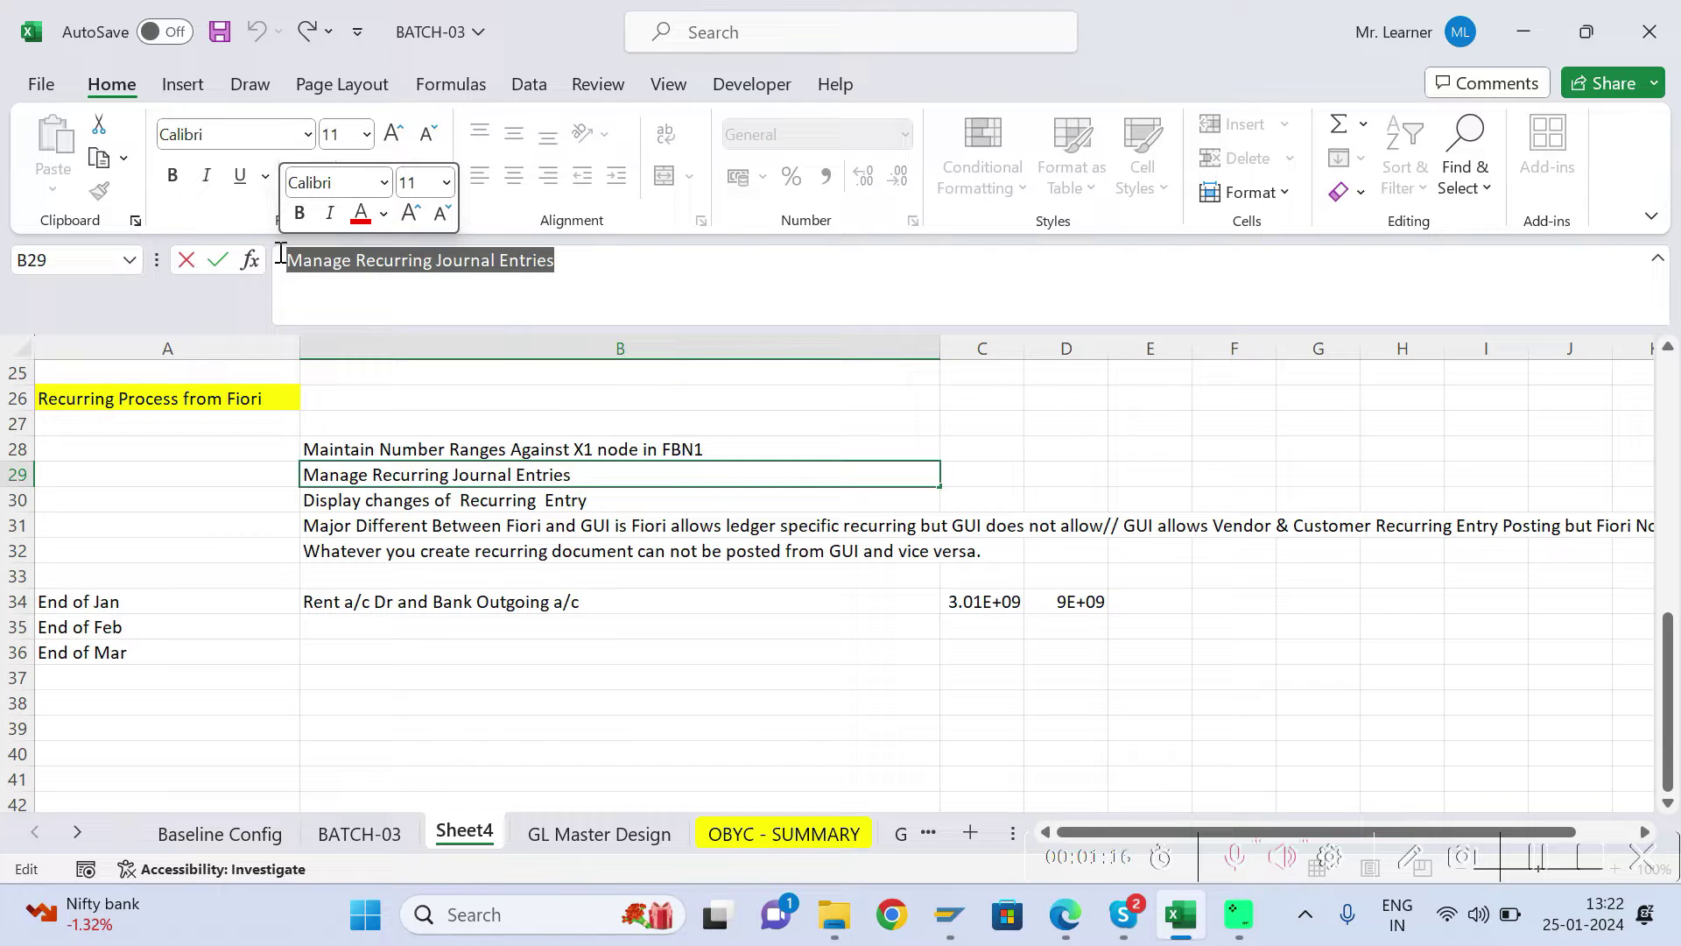
left_click(448, 602)
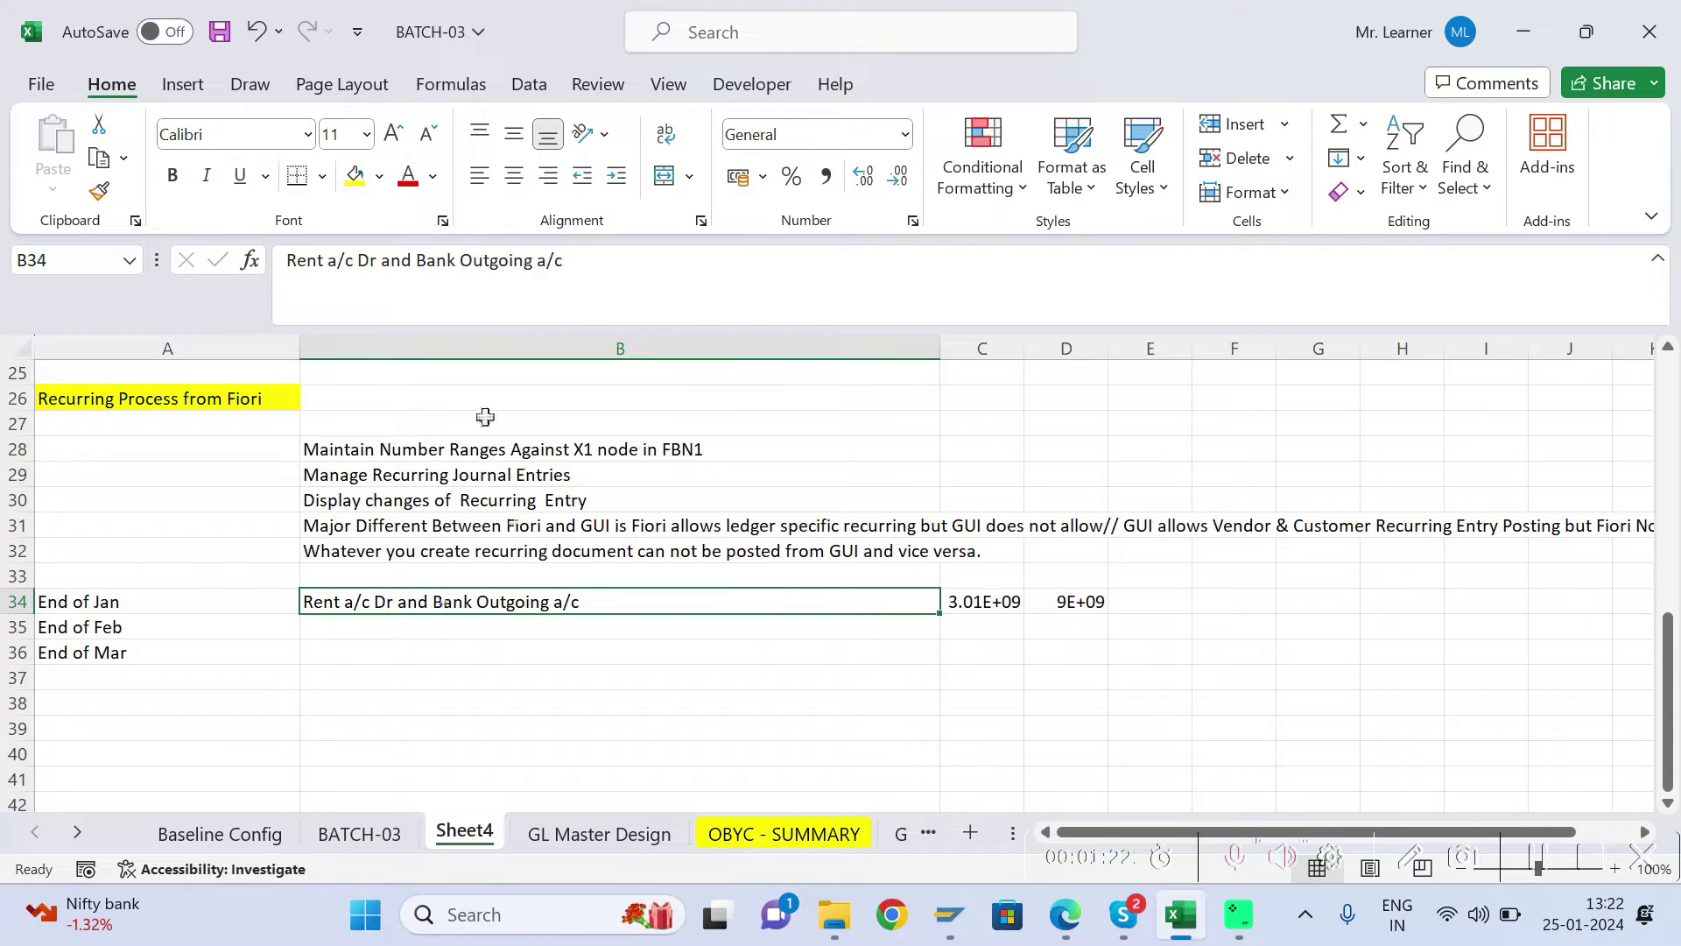
left_click(377, 261)
key("shift+Home")
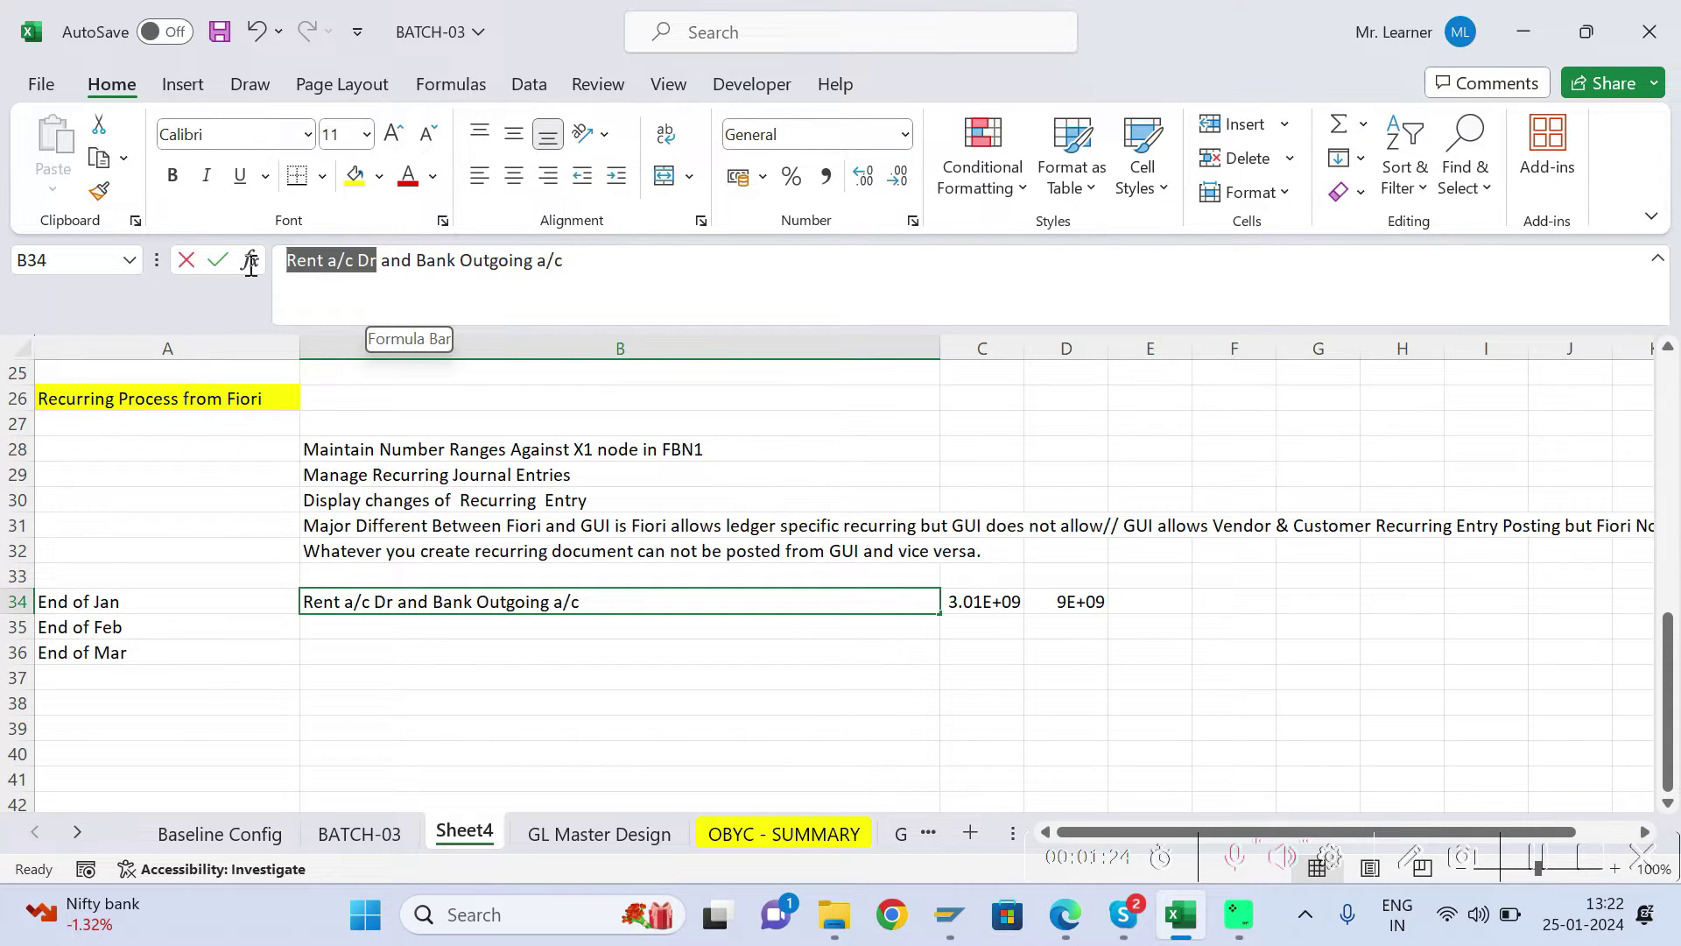
left_click(560, 260)
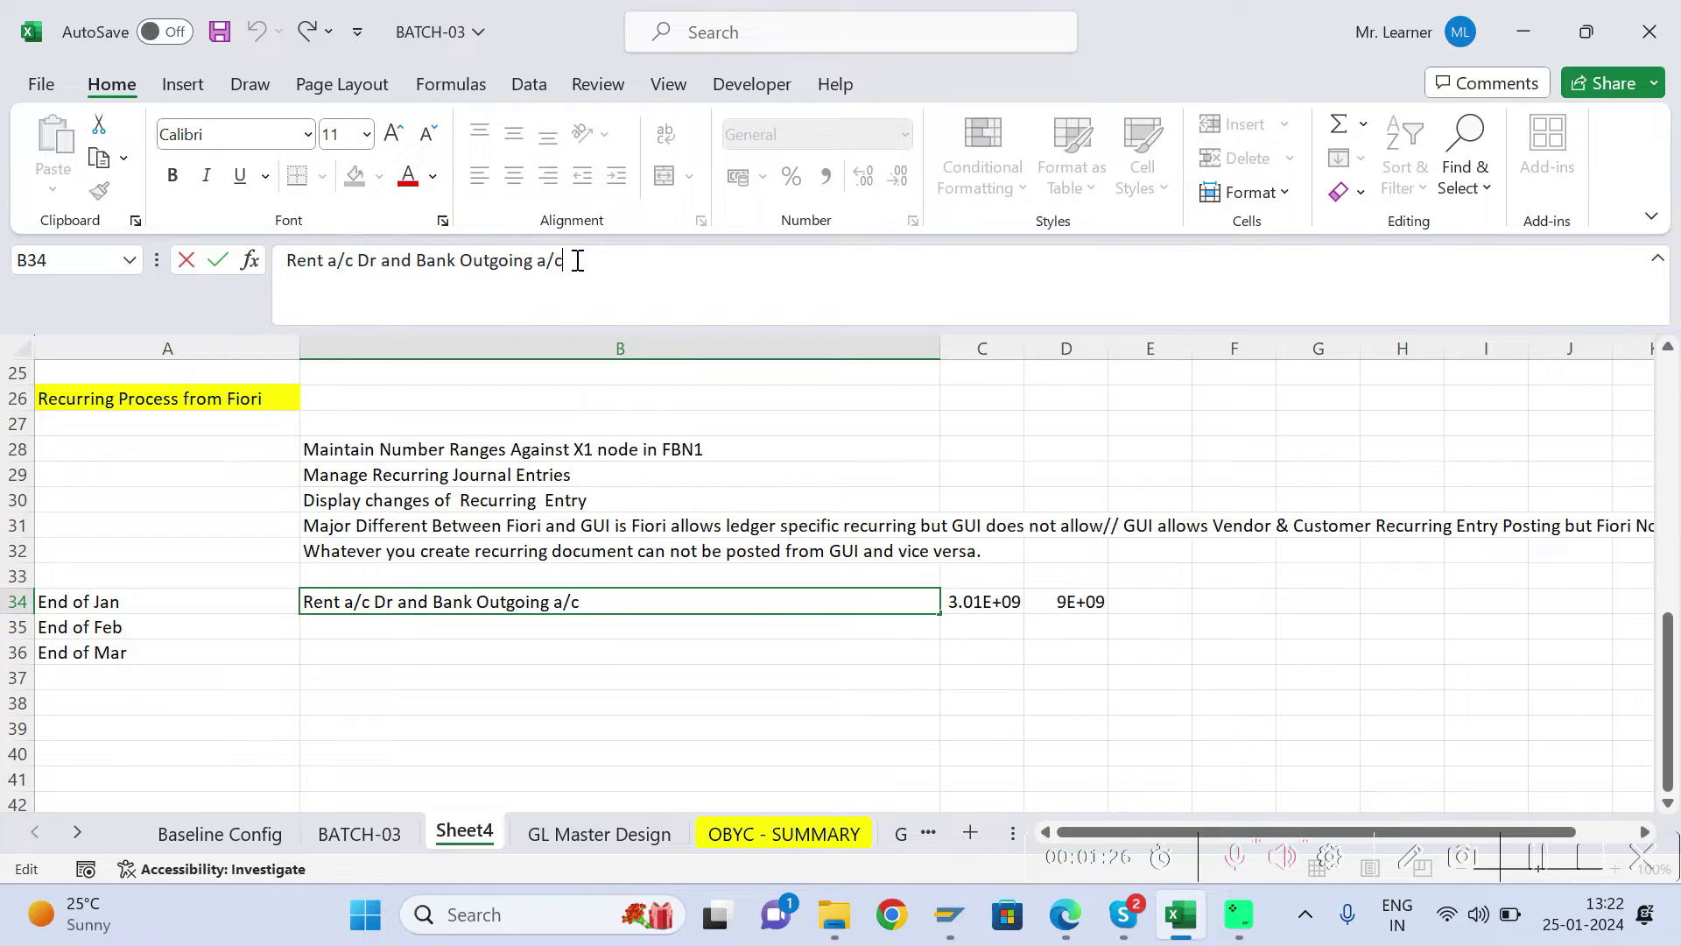
left_click_drag(564, 260, 269, 267)
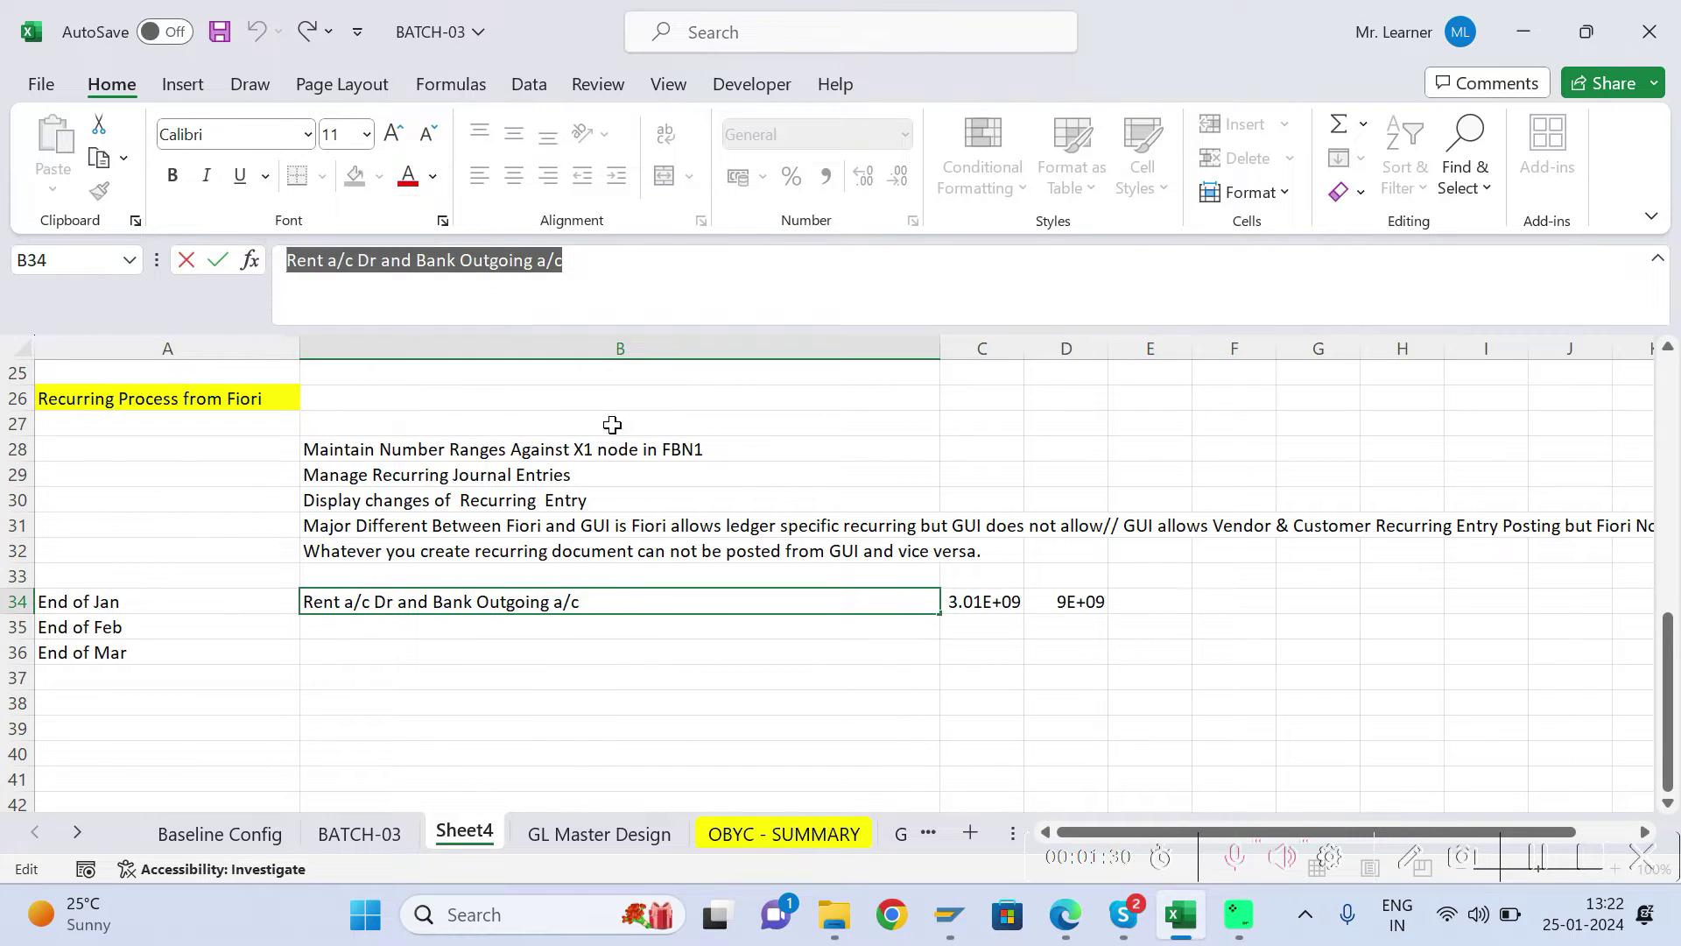
left_click(530, 454)
left_click(484, 472)
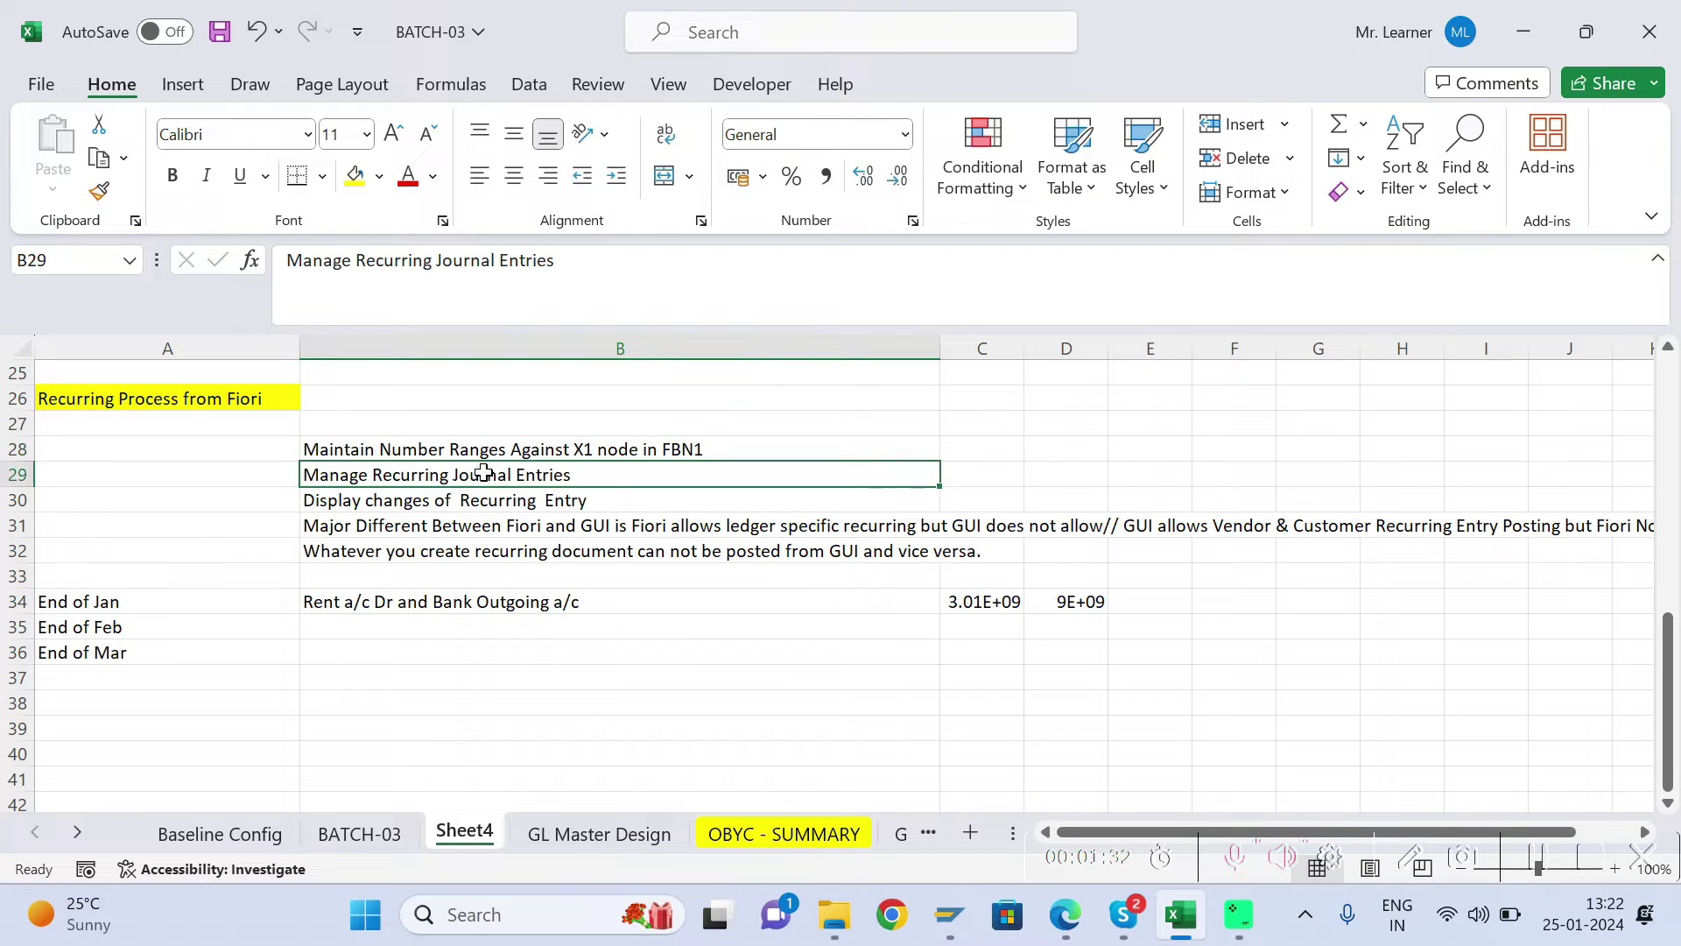
Copy the app name "Manage Recurring Journal Entries" from cell B29 and use it to find and open that app in SAP Fiori in Edge
left_click_drag(569, 261, 264, 298)
key("ctrl+c")
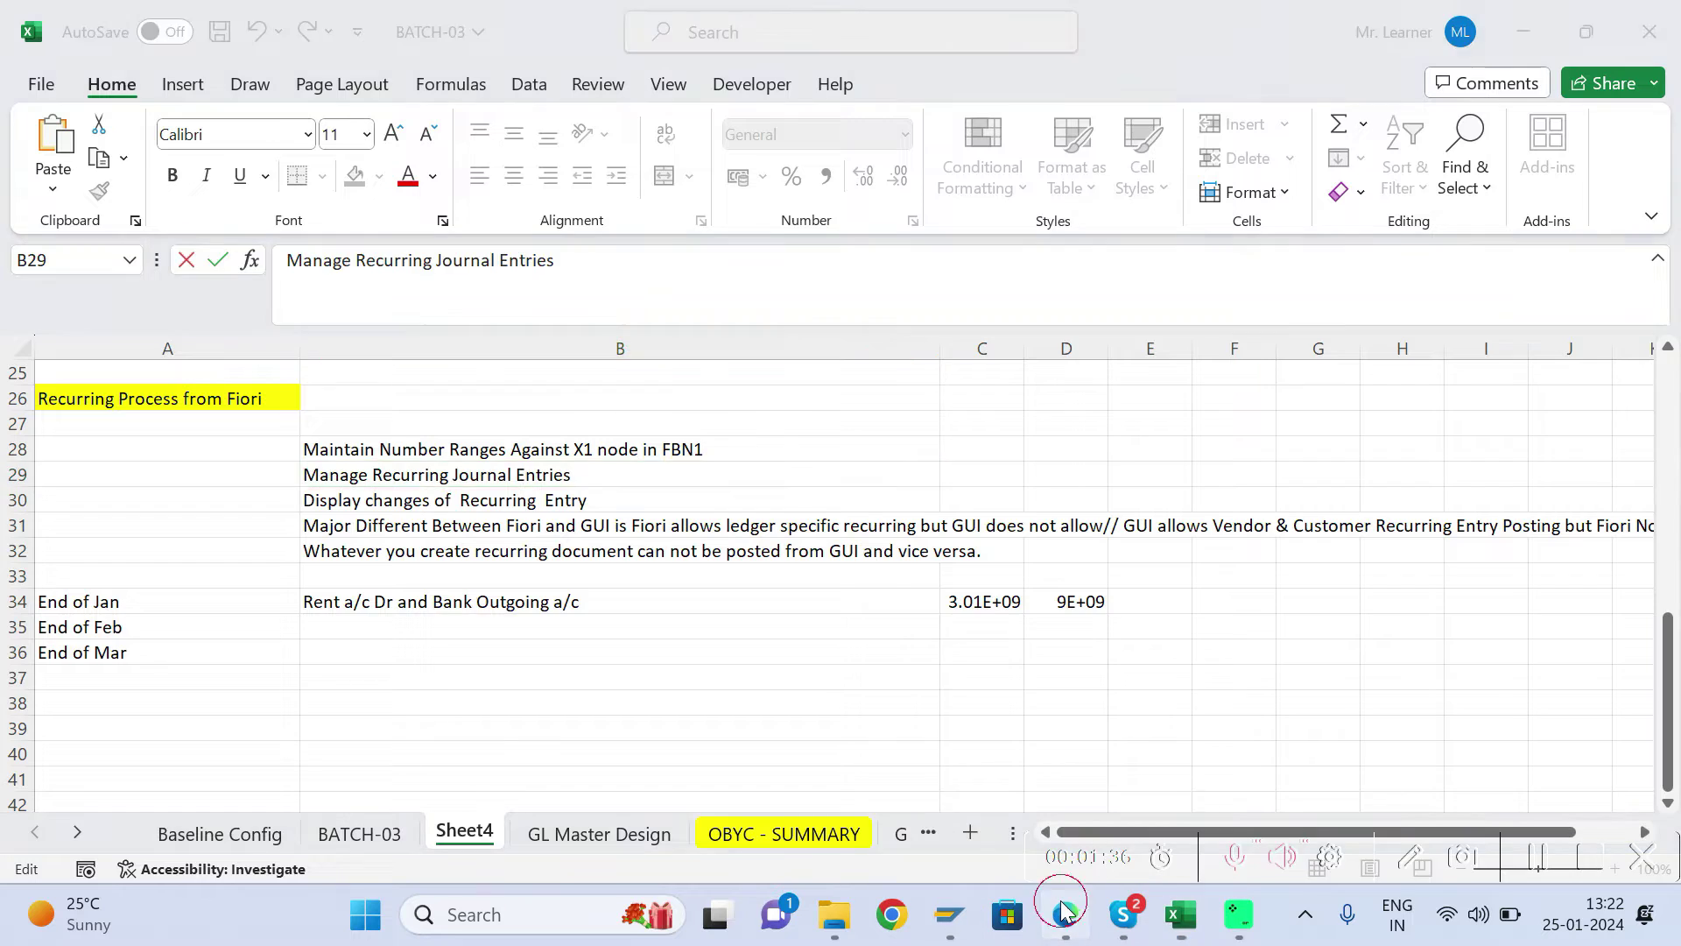
left_click(1061, 909)
left_click(1414, 140)
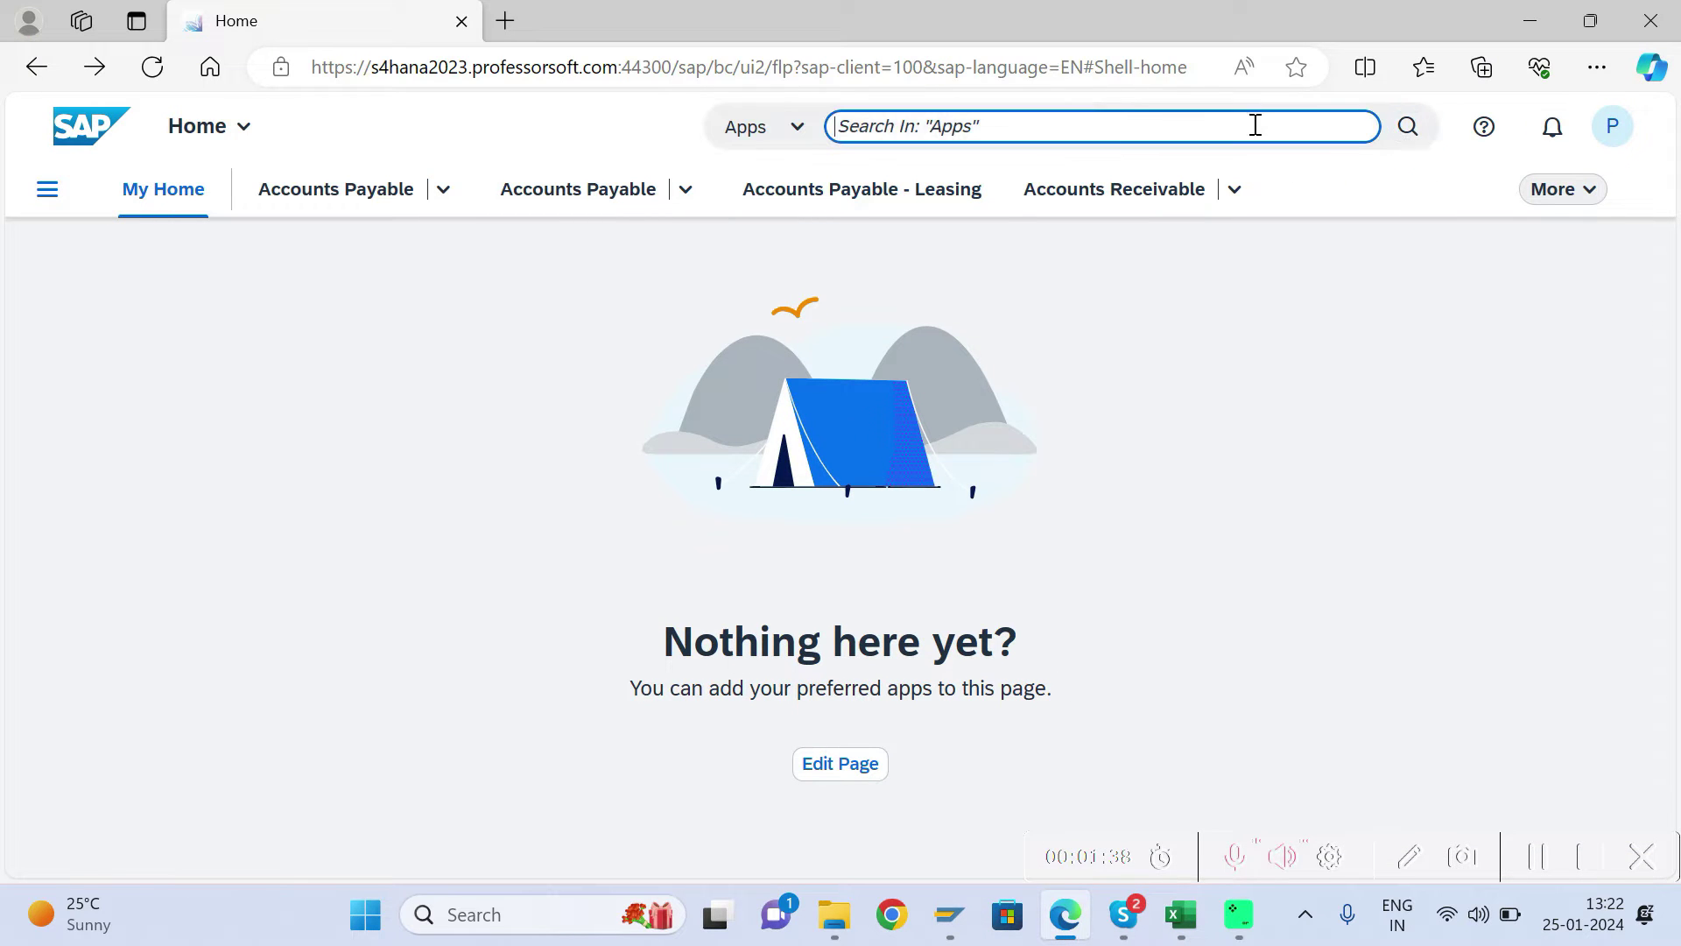
key("ctrl+v")
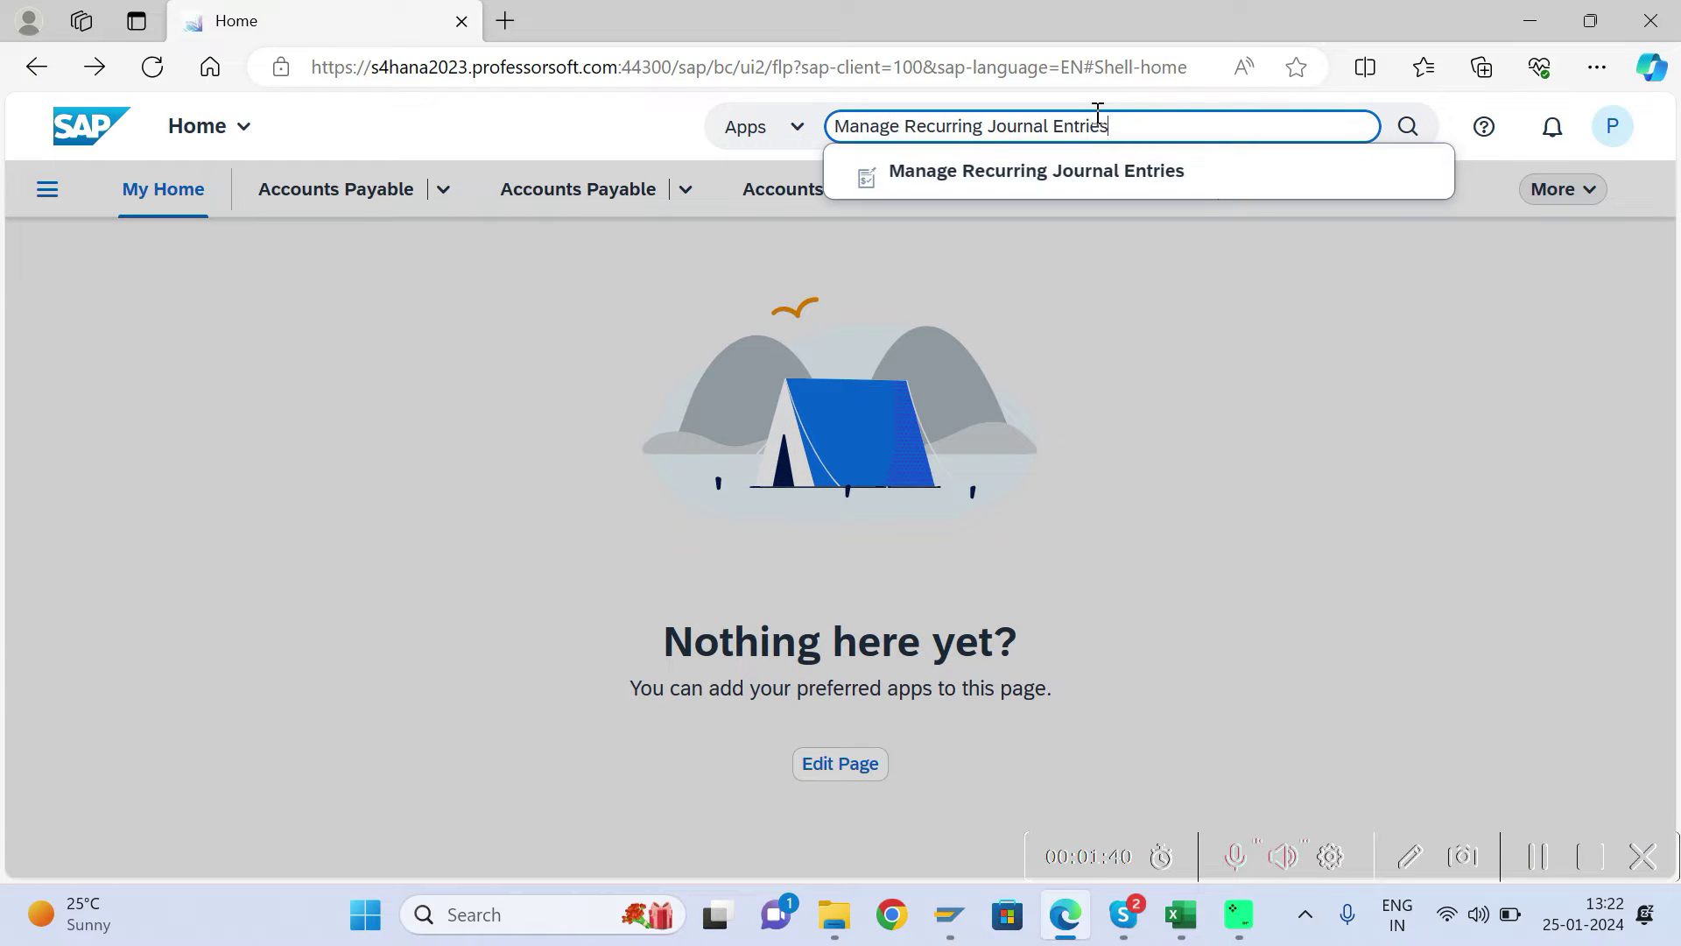
left_click(1084, 171)
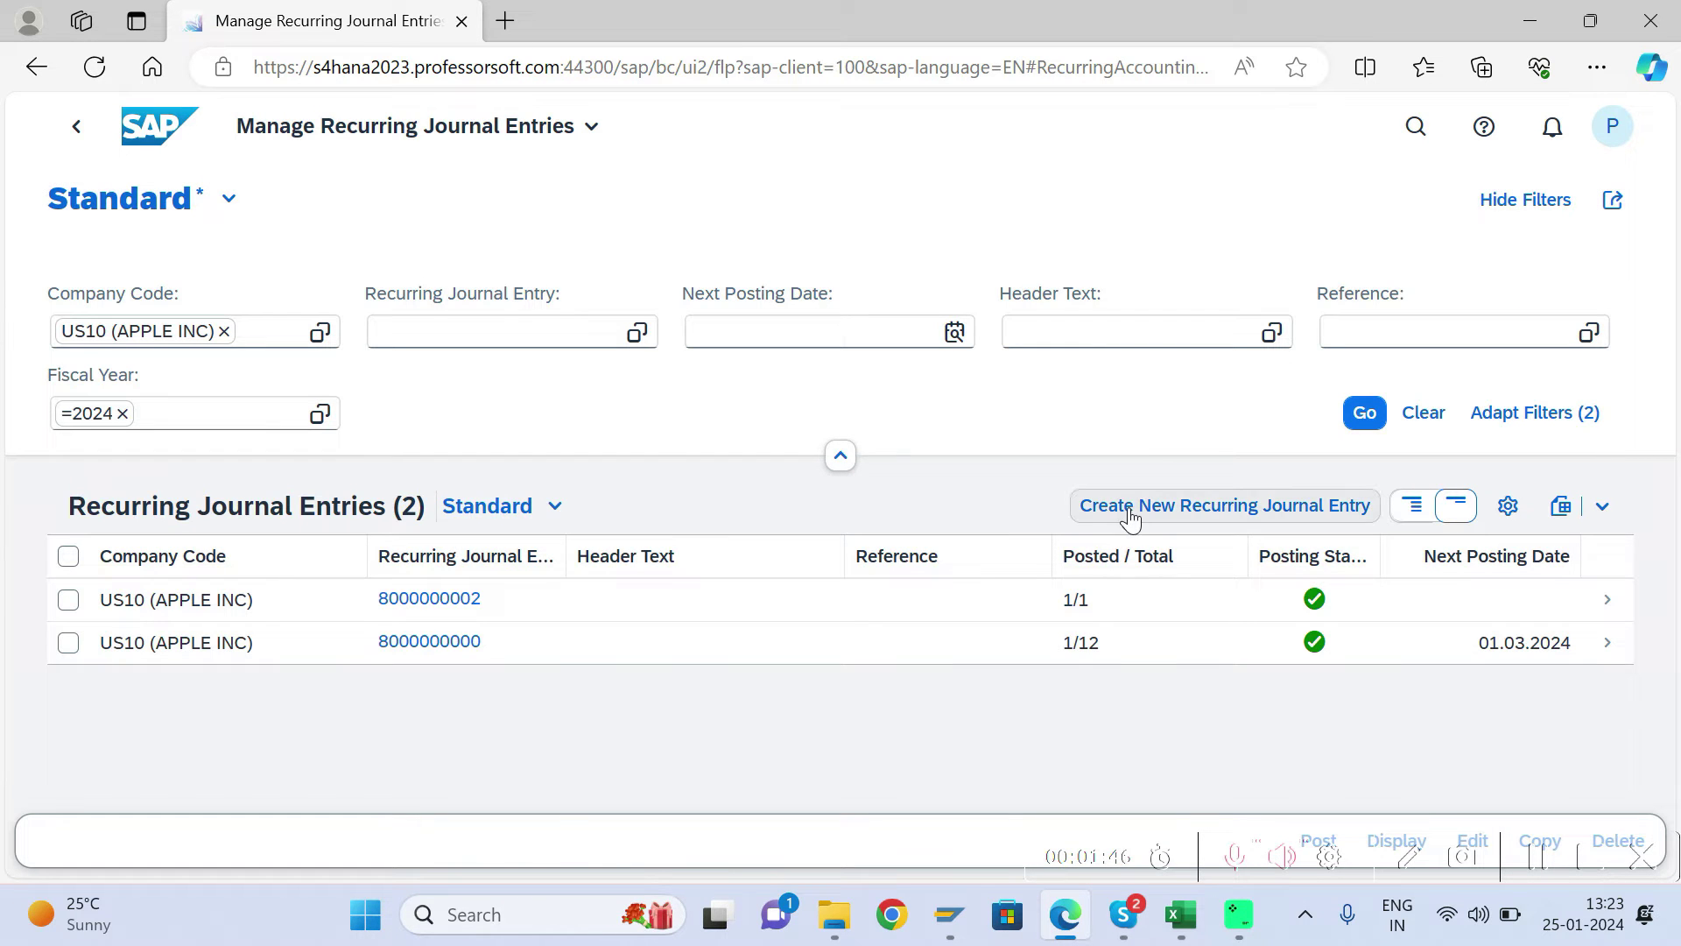
Start a new recurring journal entry with the conversion rule "Use current exchange rate" and no ledger group
left_click(1244, 512)
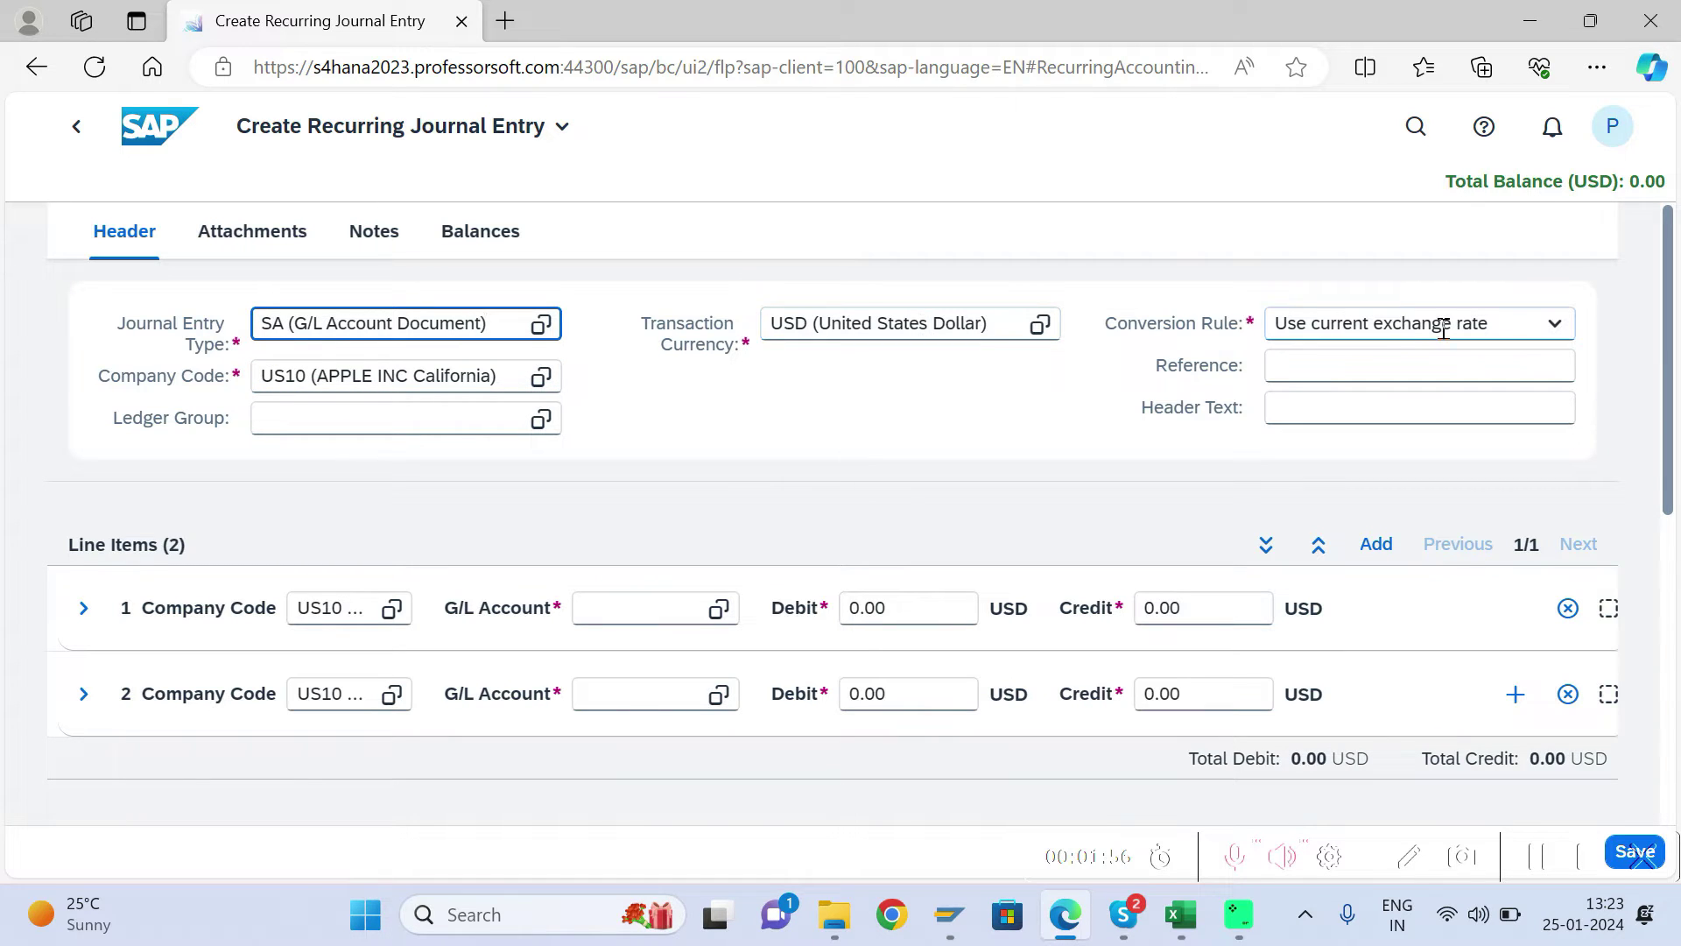
left_click(1554, 328)
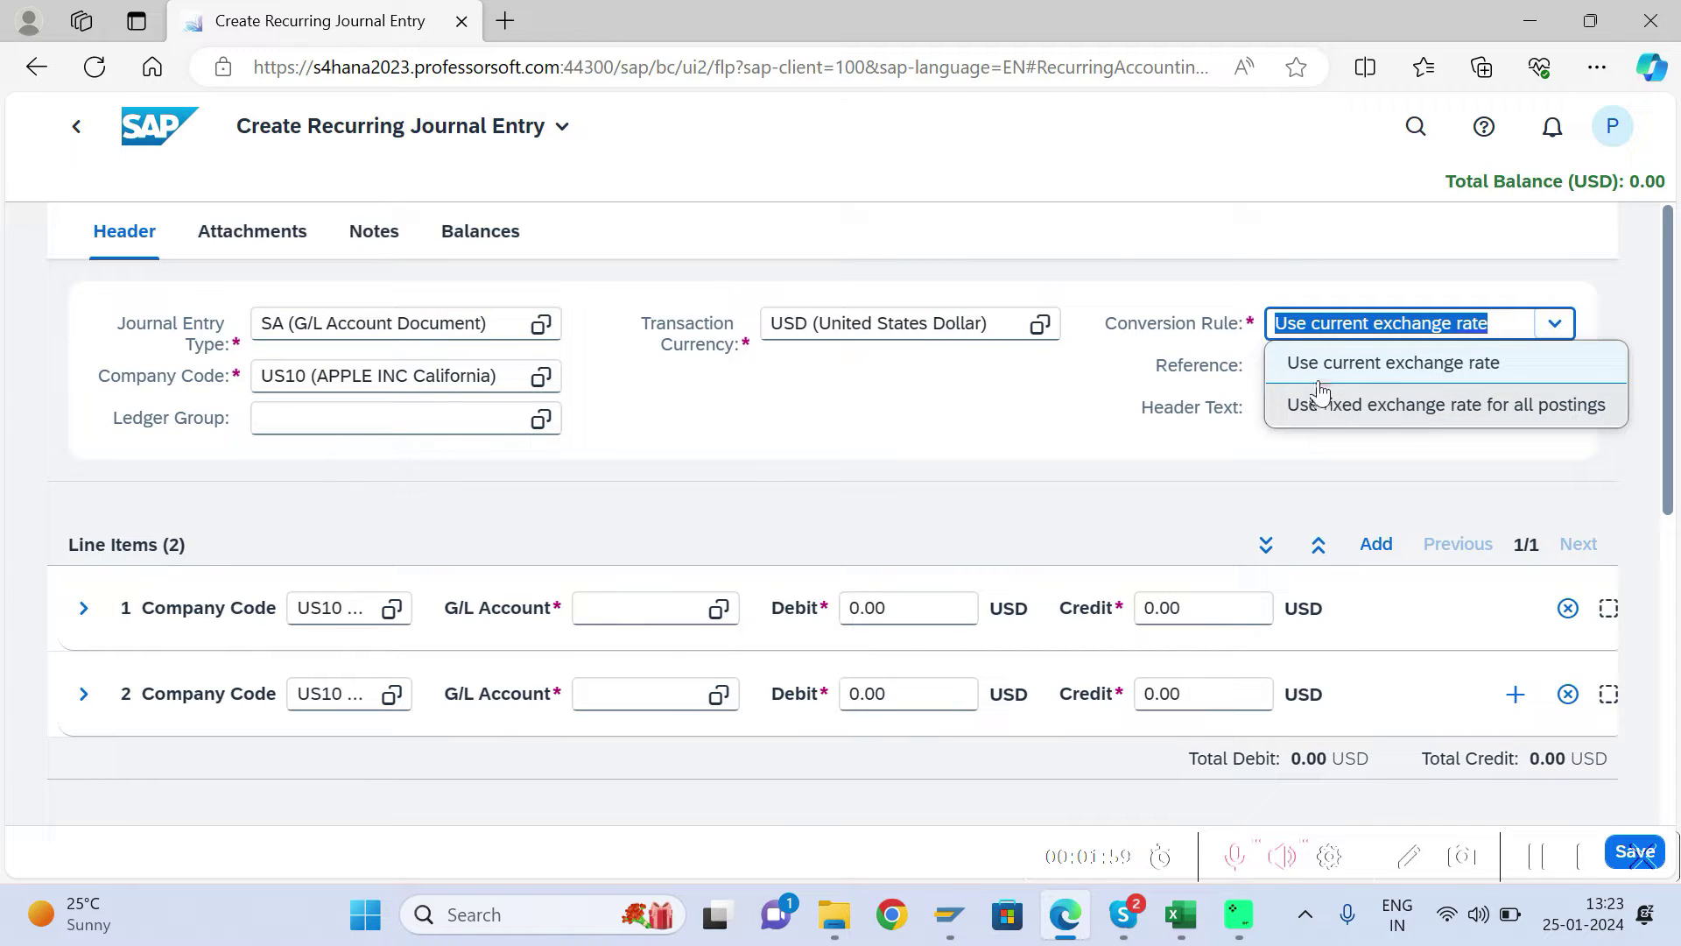
left_click(1357, 368)
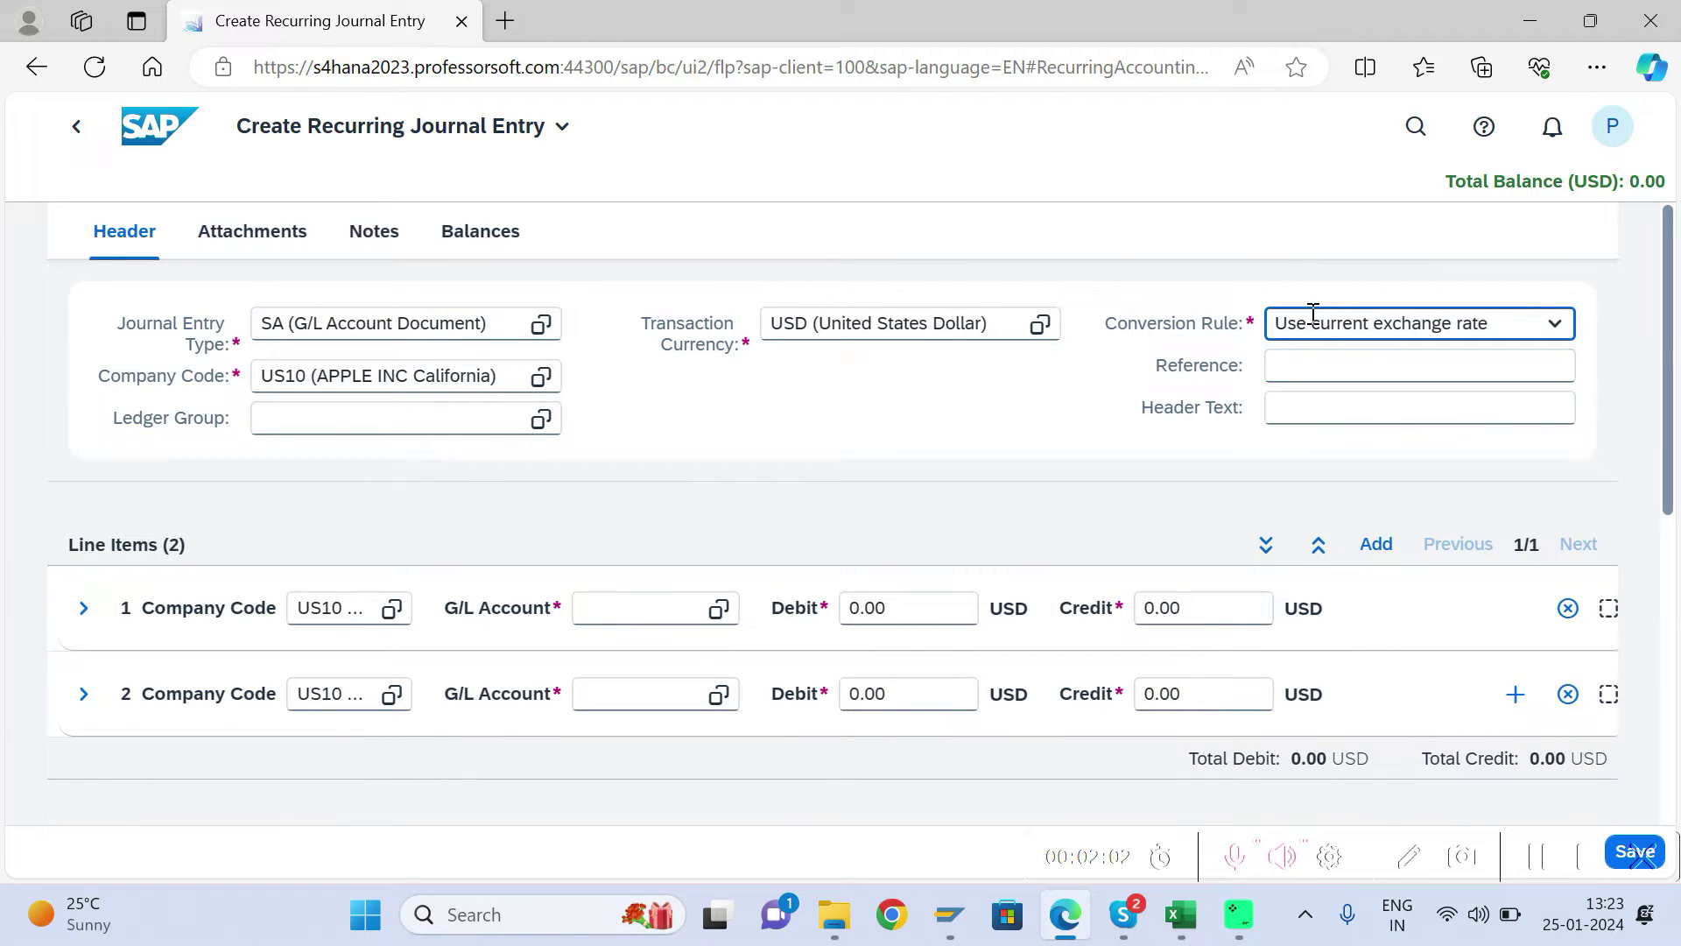
left_click(311, 408)
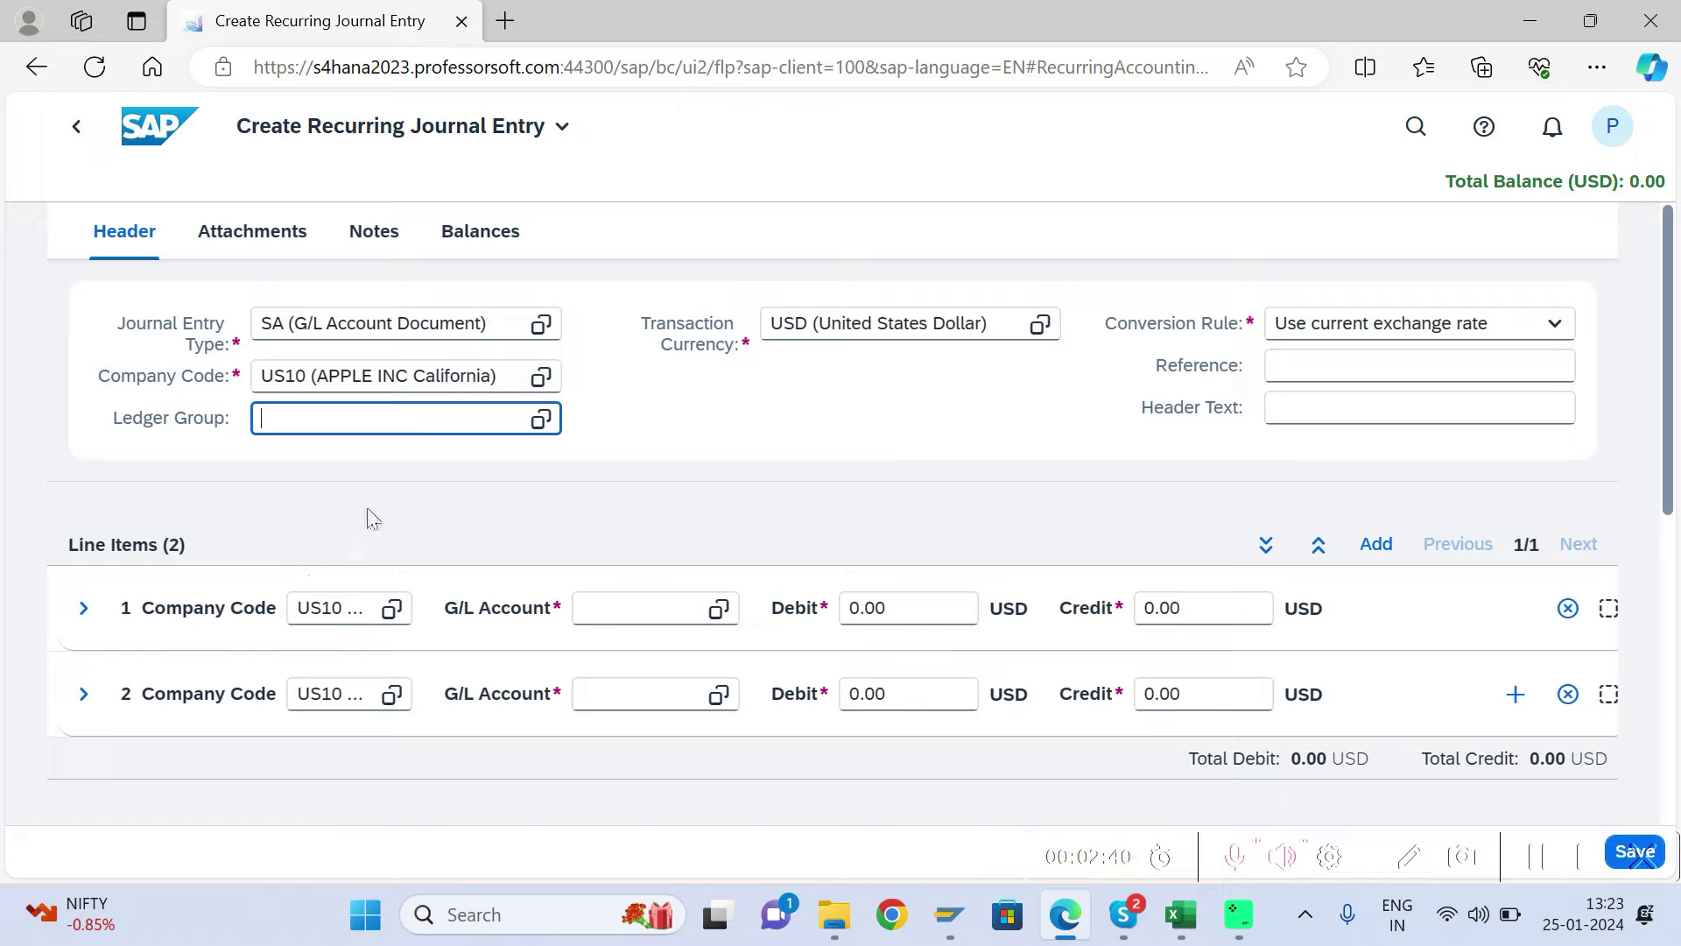
Fill line item 1 with the rent G/L account copied from cell C34 in Excel and a debit of 5000 USD
left_click(592, 607)
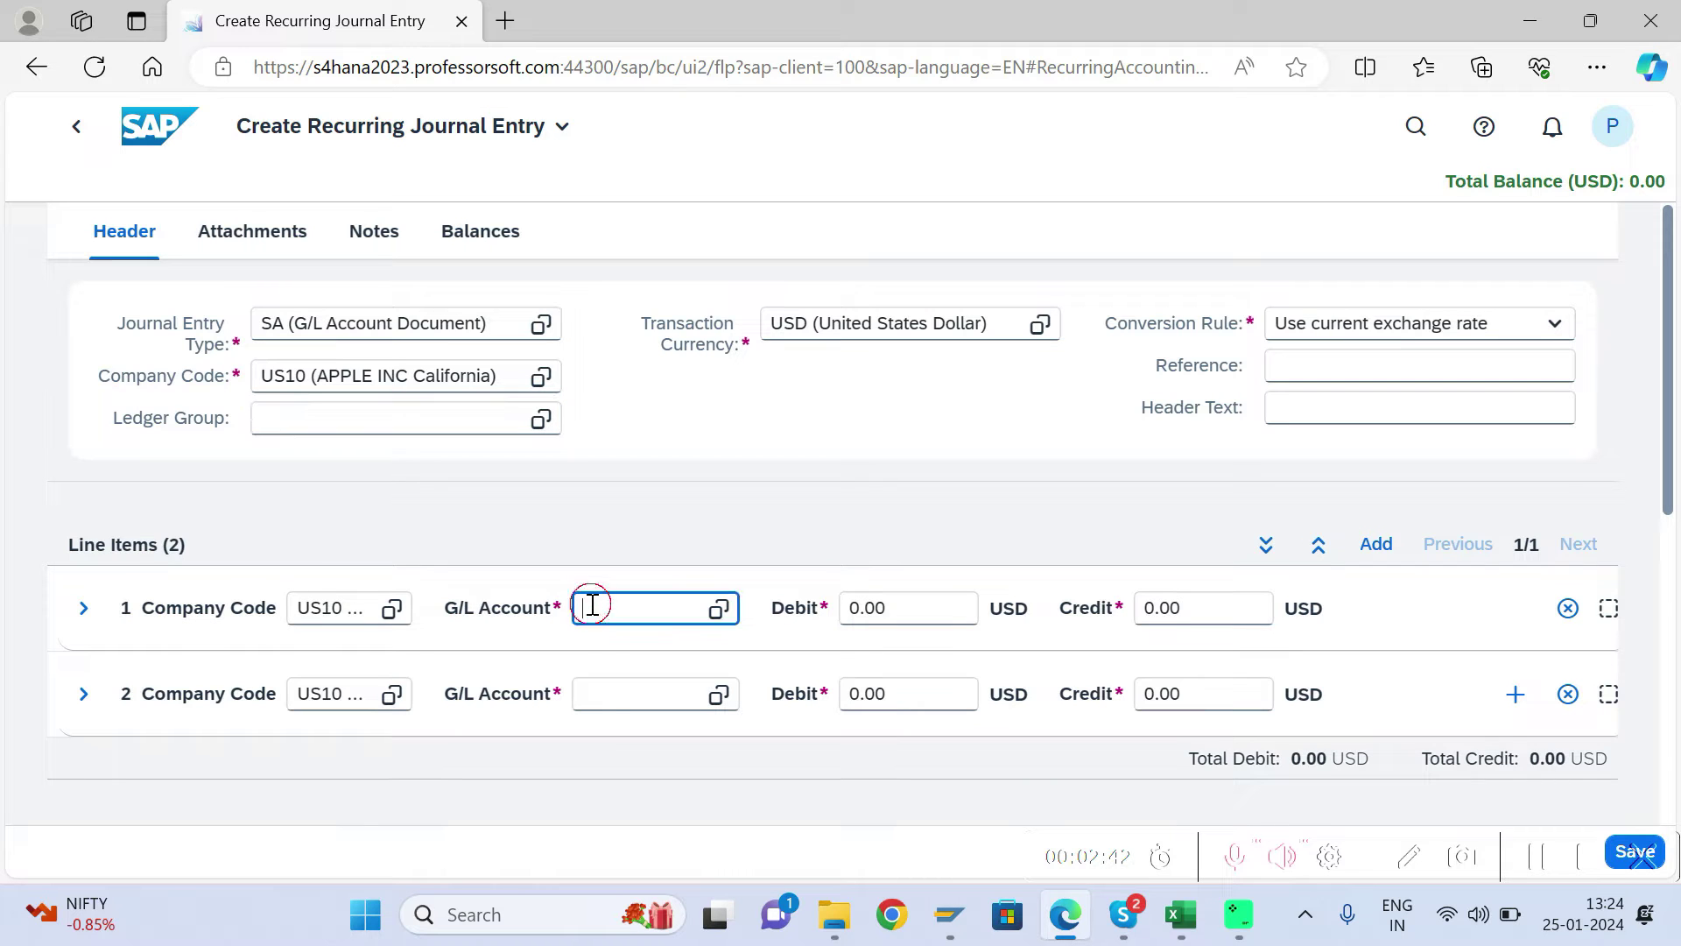
left_click(629, 693)
key("alt+Tab")
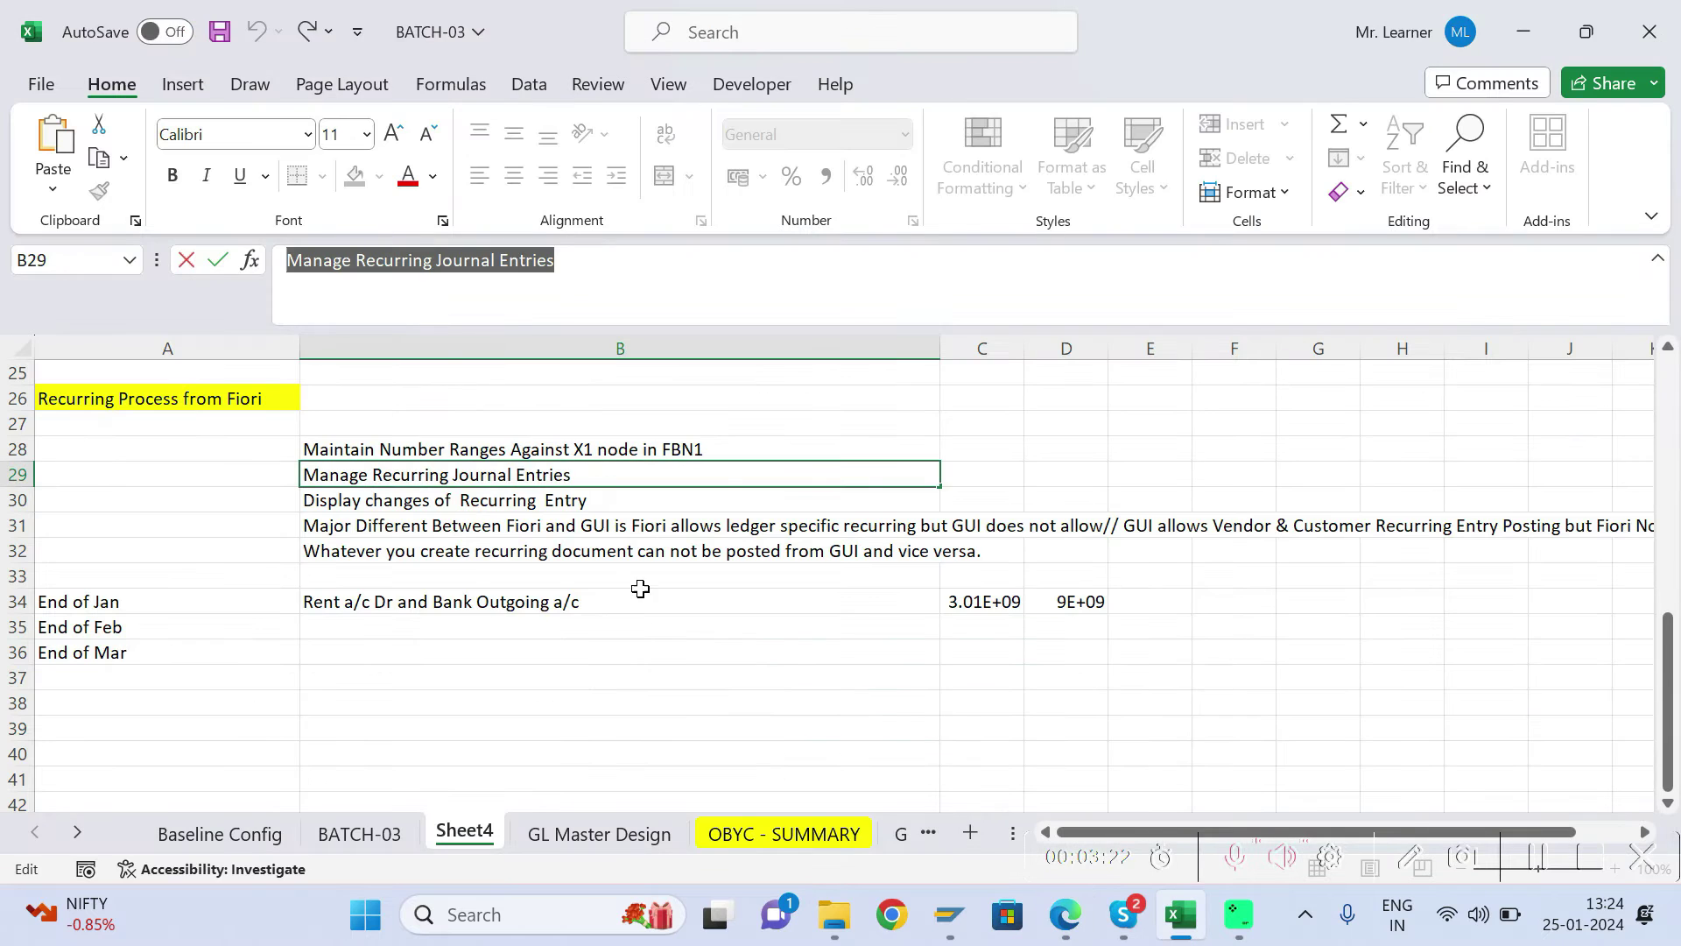
left_click(988, 604)
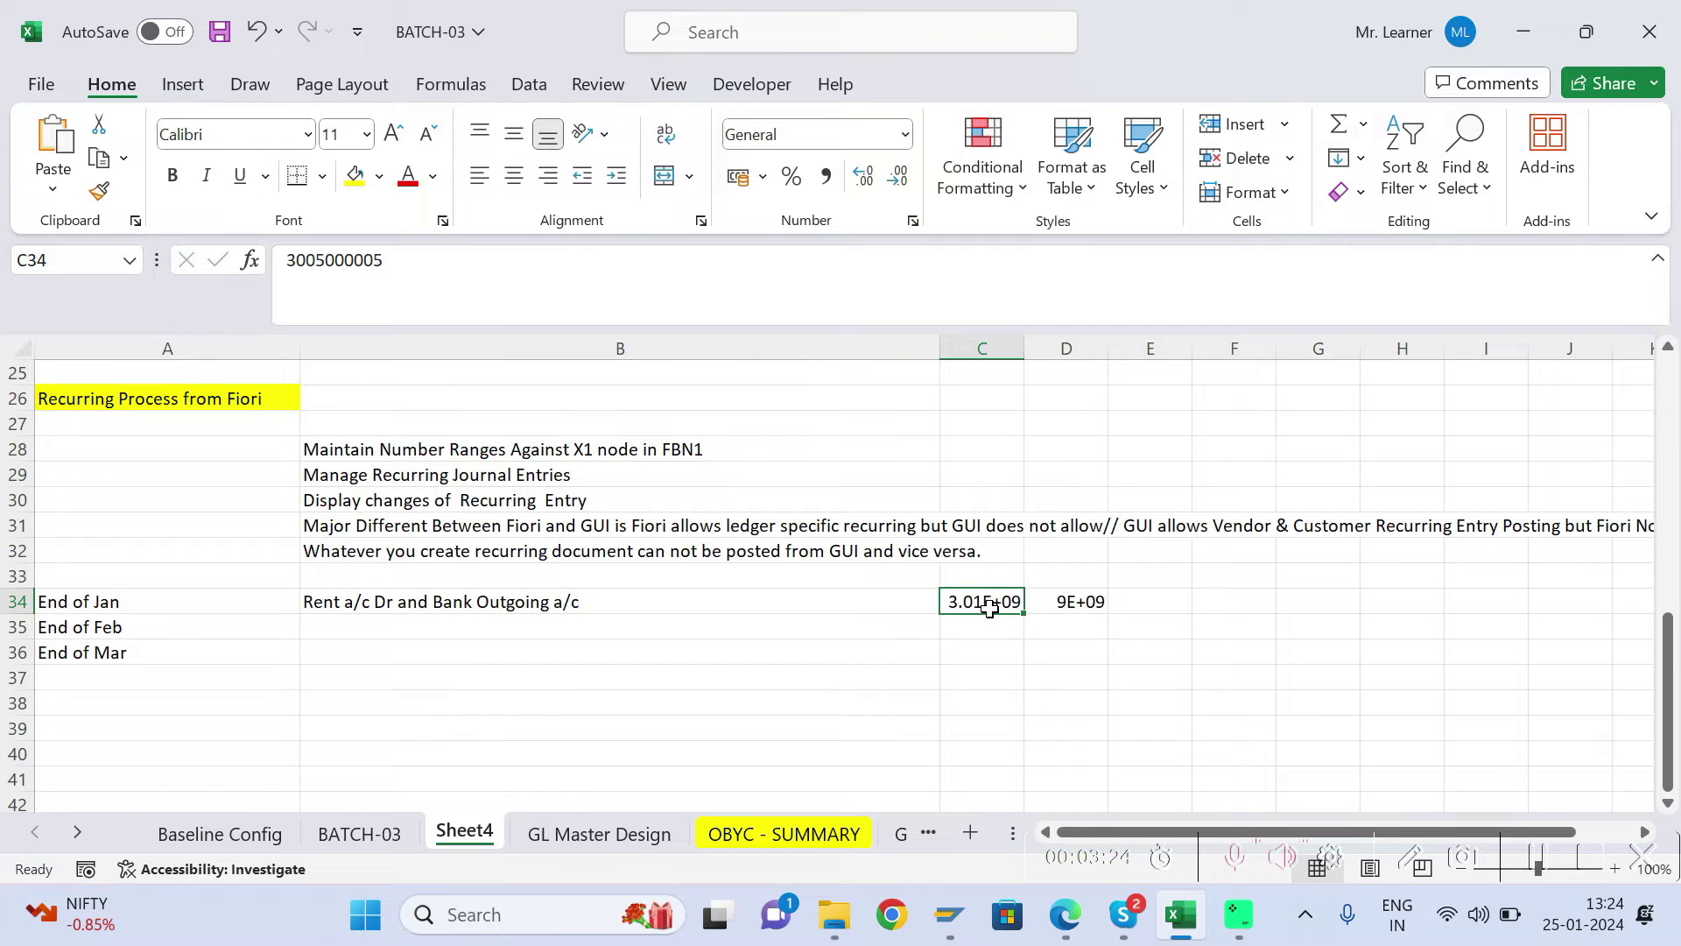
key("ctrl+c")
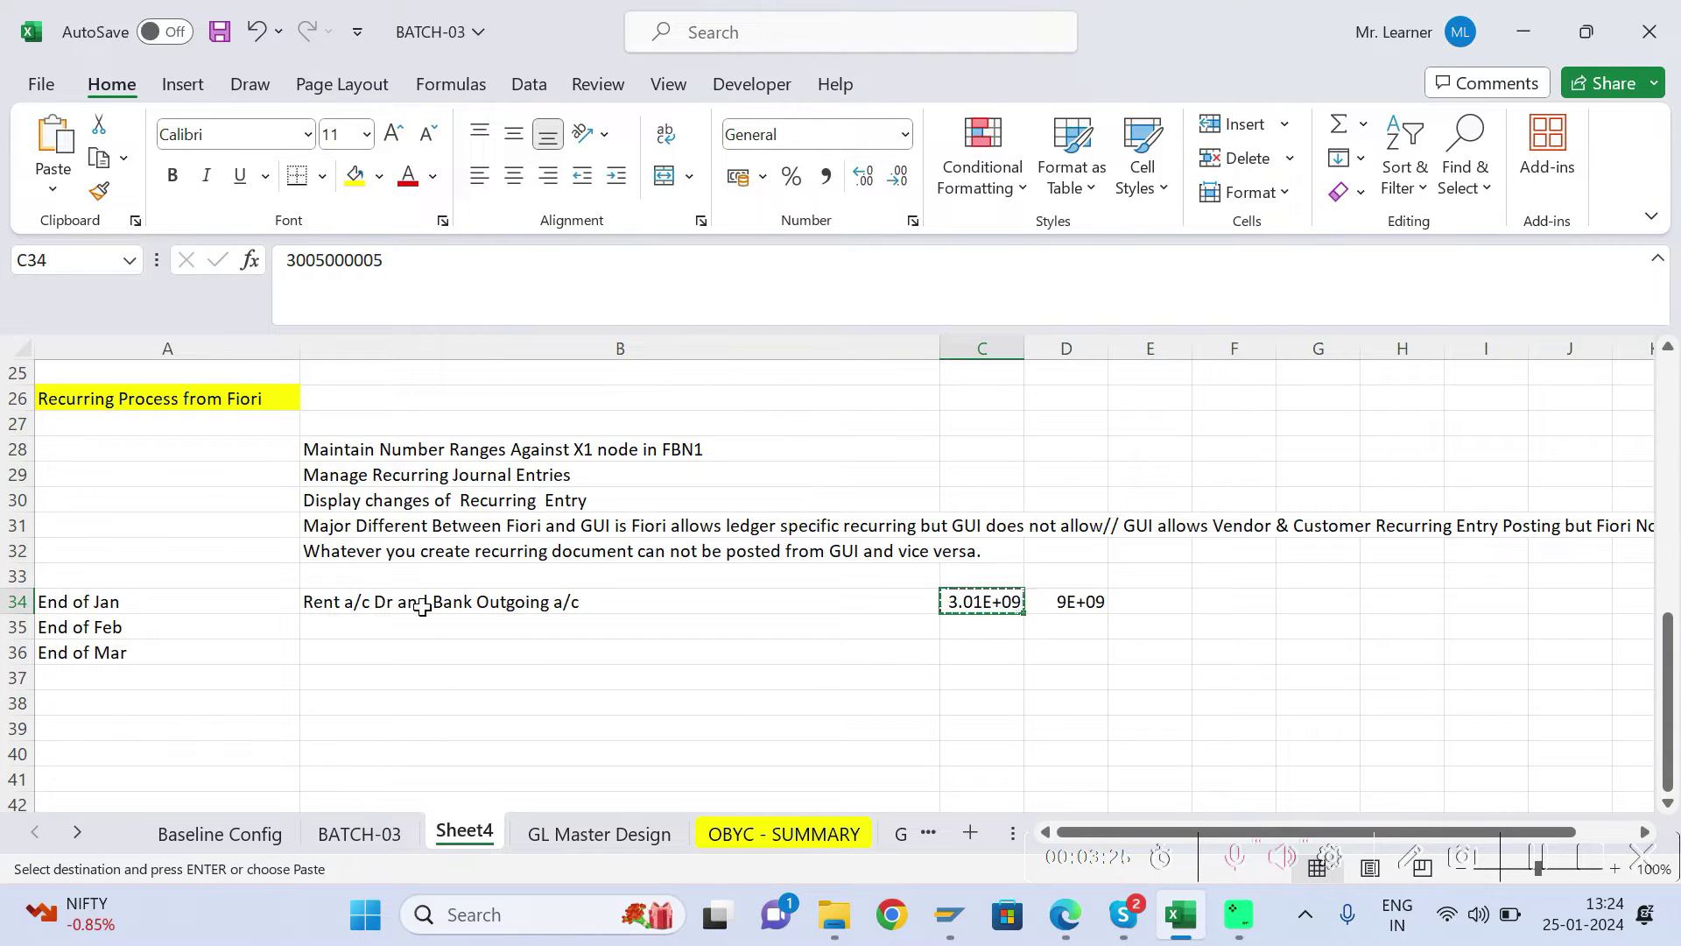
key("alt+Tab")
key("ctrl+v")
left_click(886, 612)
key("BackSpace")
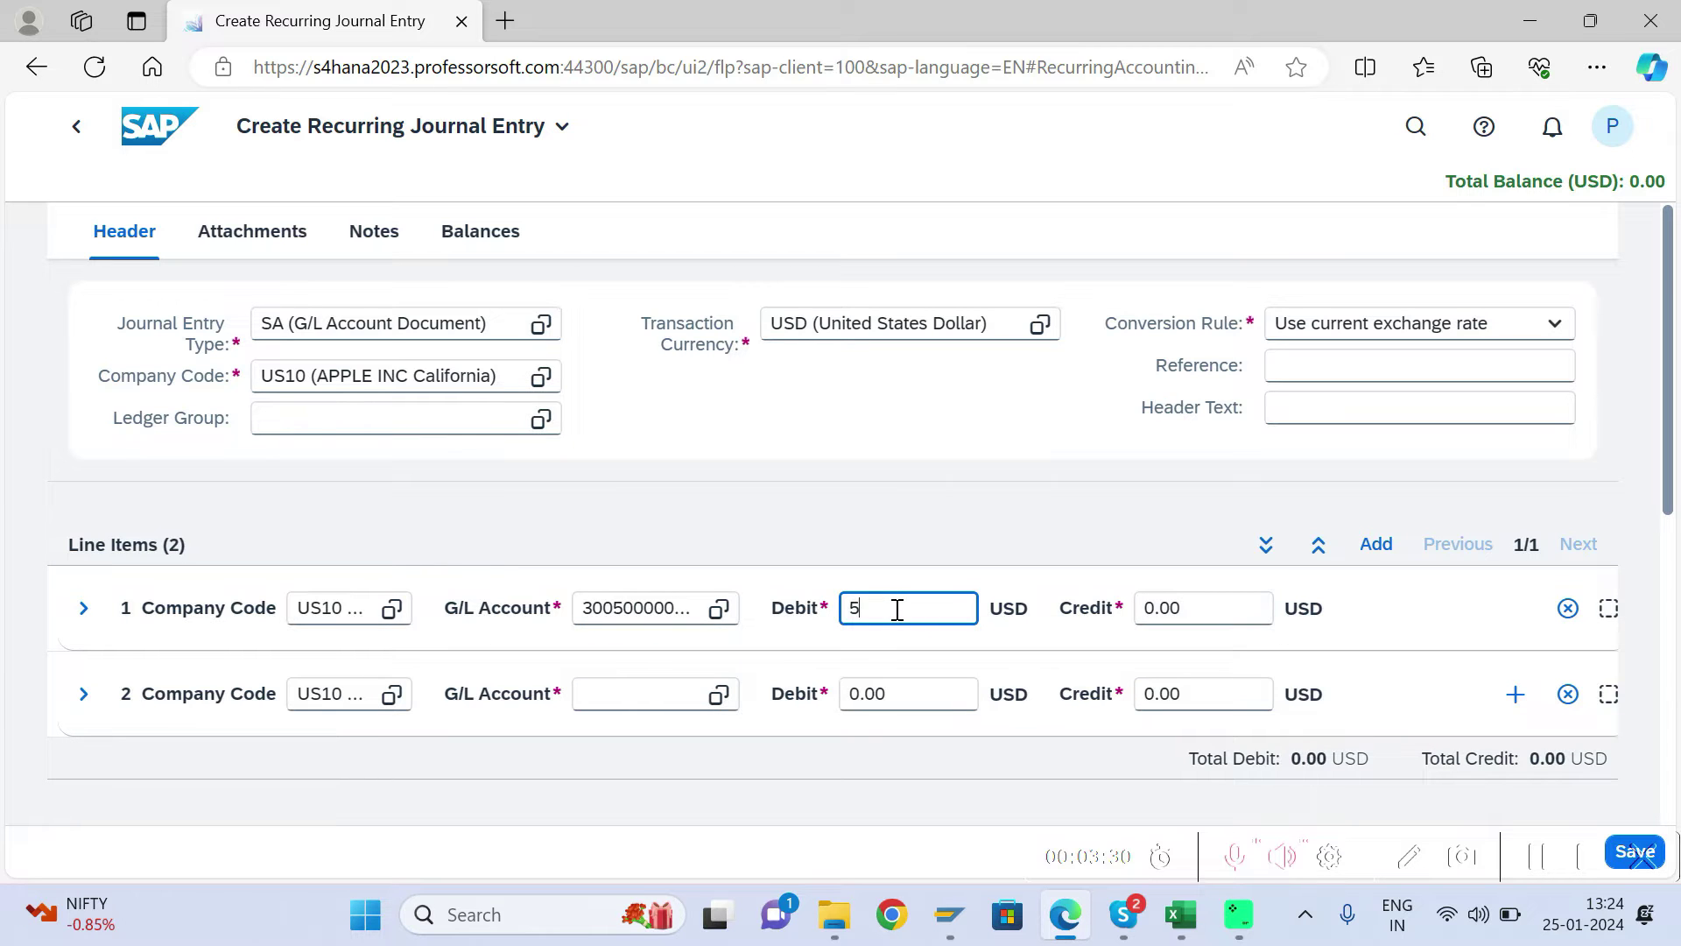
type("5000")
Fill line item 2 with the bank outgoing G/L account copied from cell D34 in Excel and a credit of 5000 USD
left_click(630, 691)
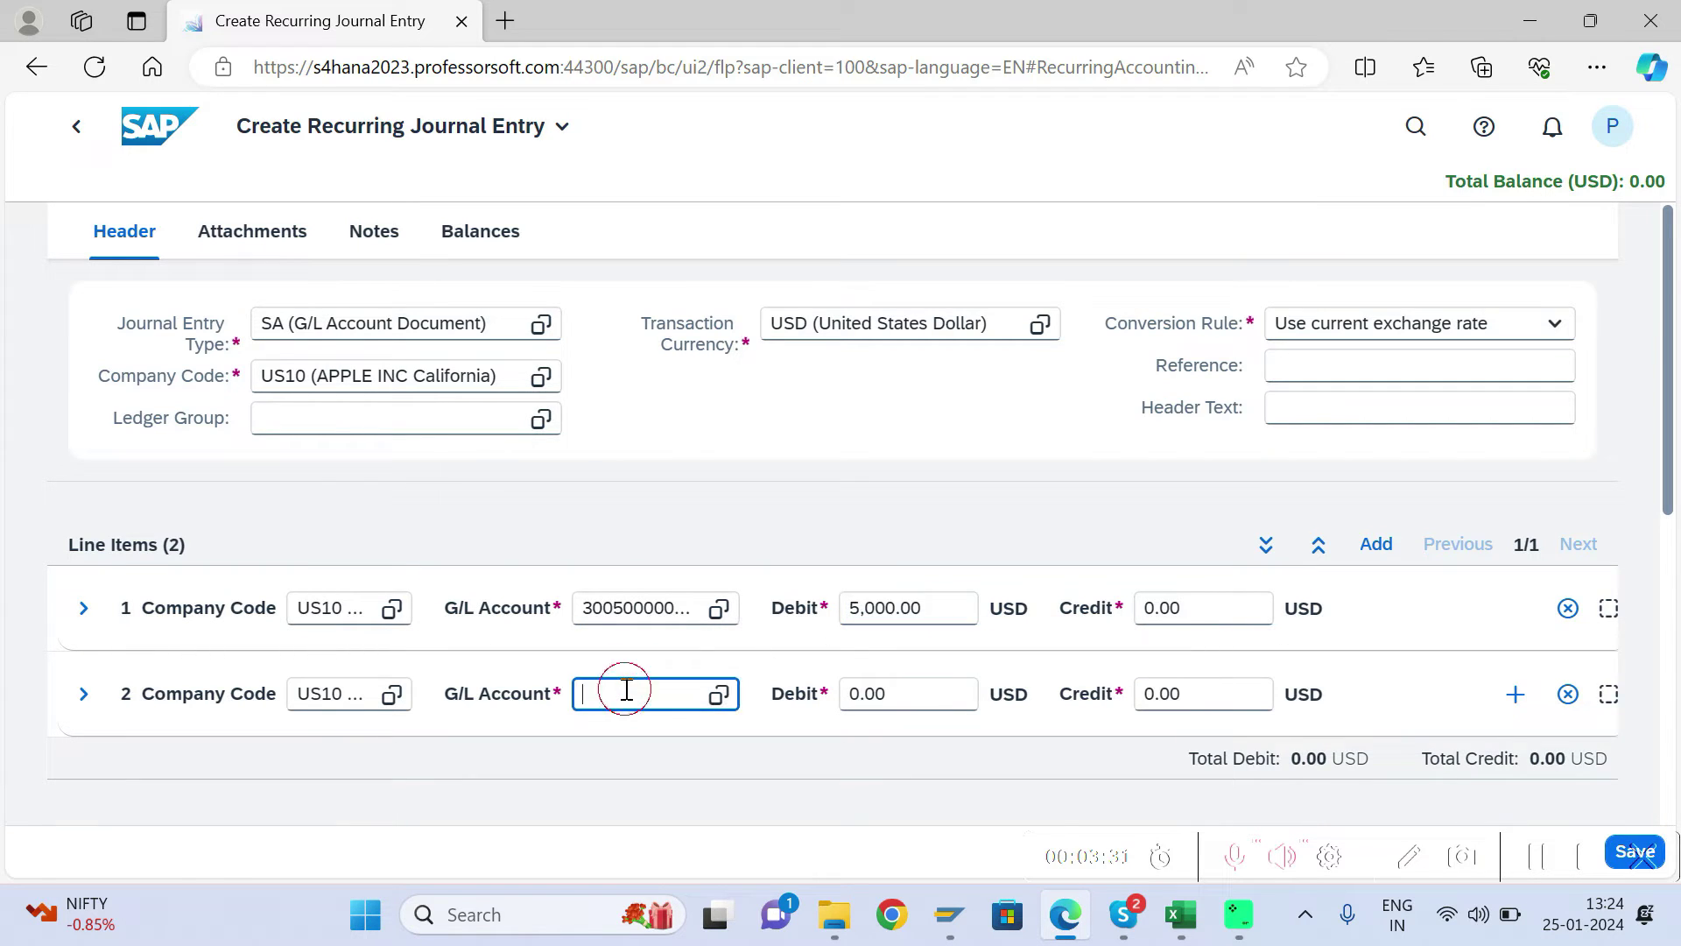
key("alt+Tab")
left_click(1057, 604)
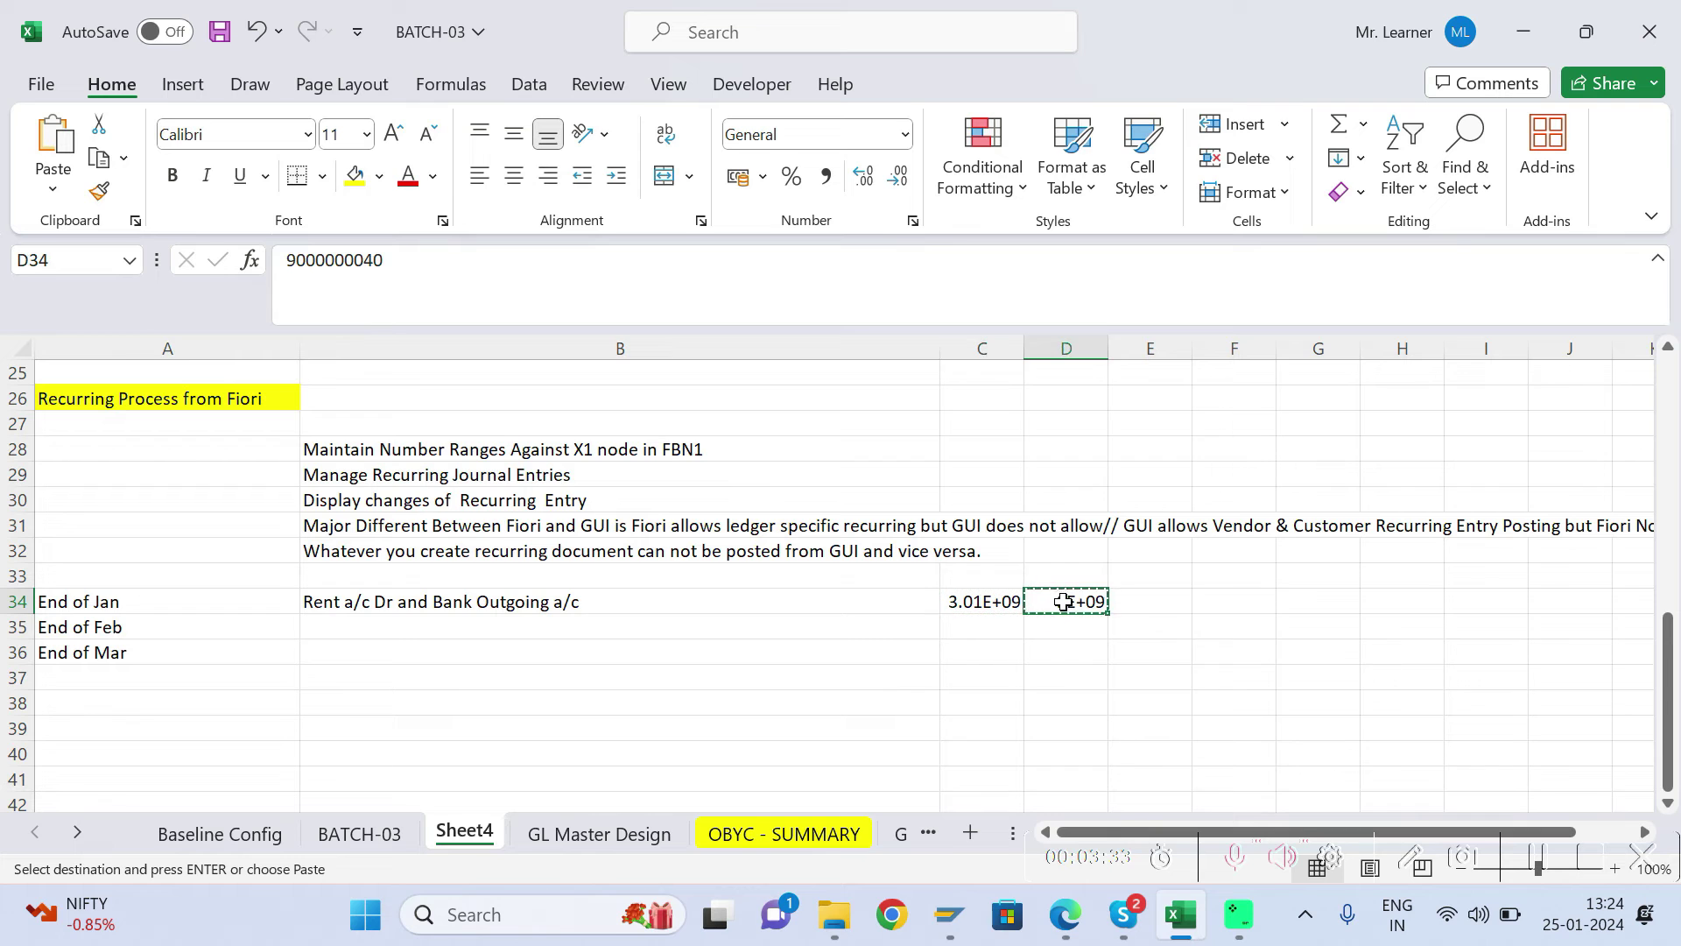
key("alt+Tab")
key("ctrl+v")
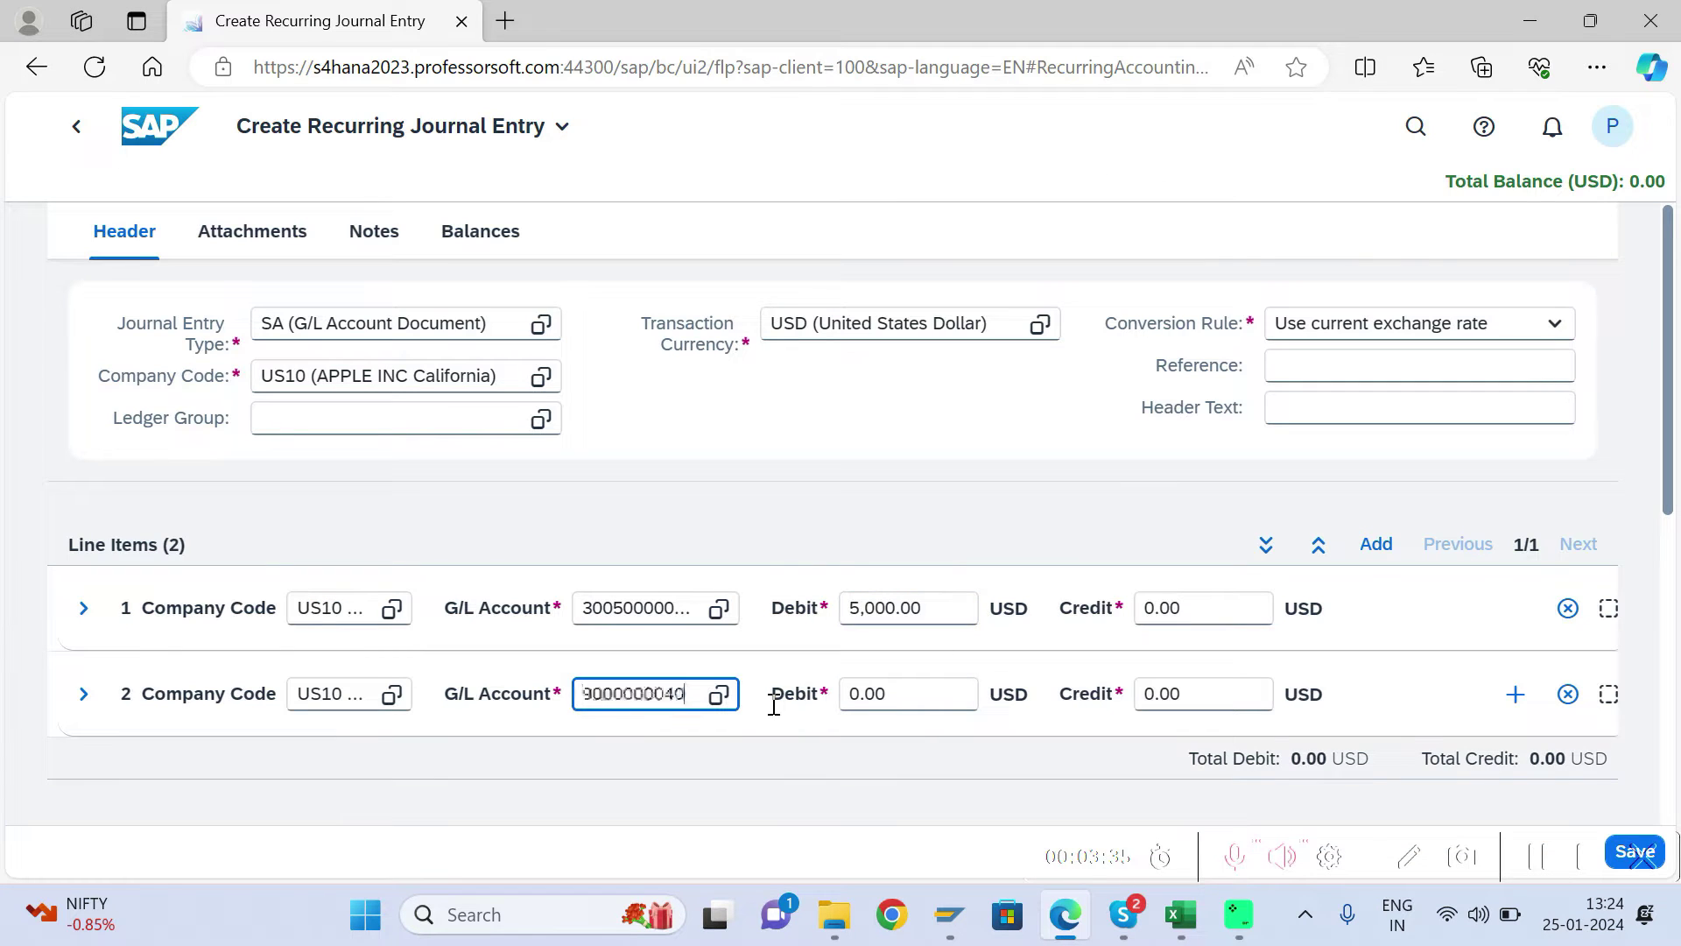
left_click(1185, 689)
type("5000")
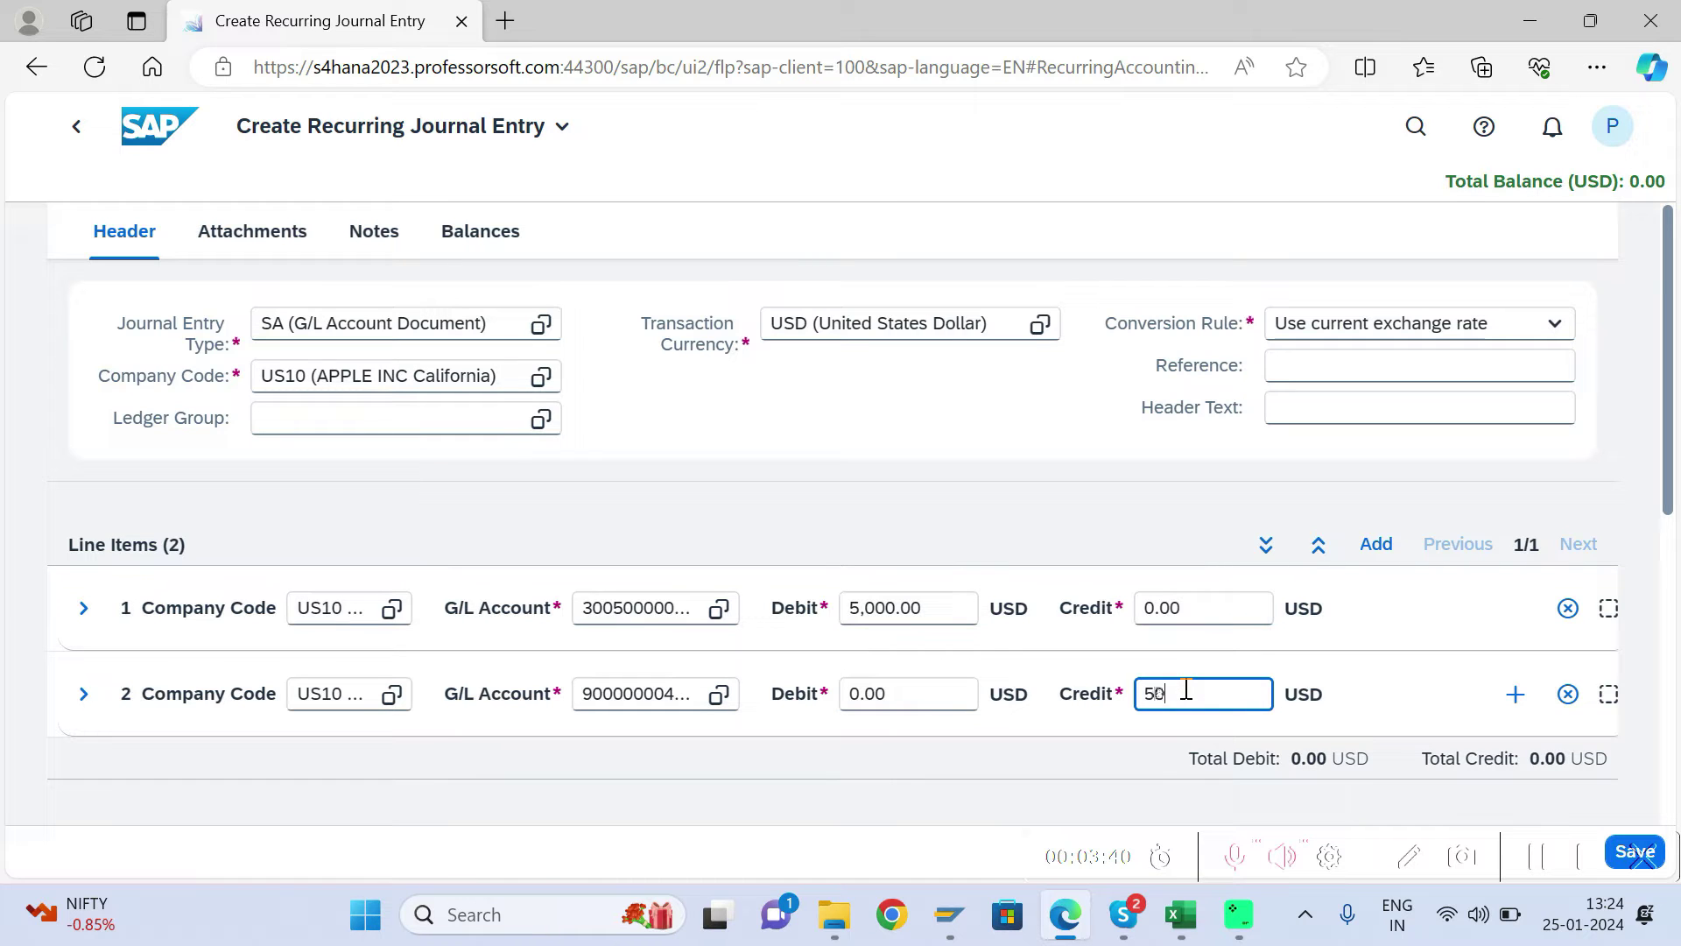
left_click(880, 809)
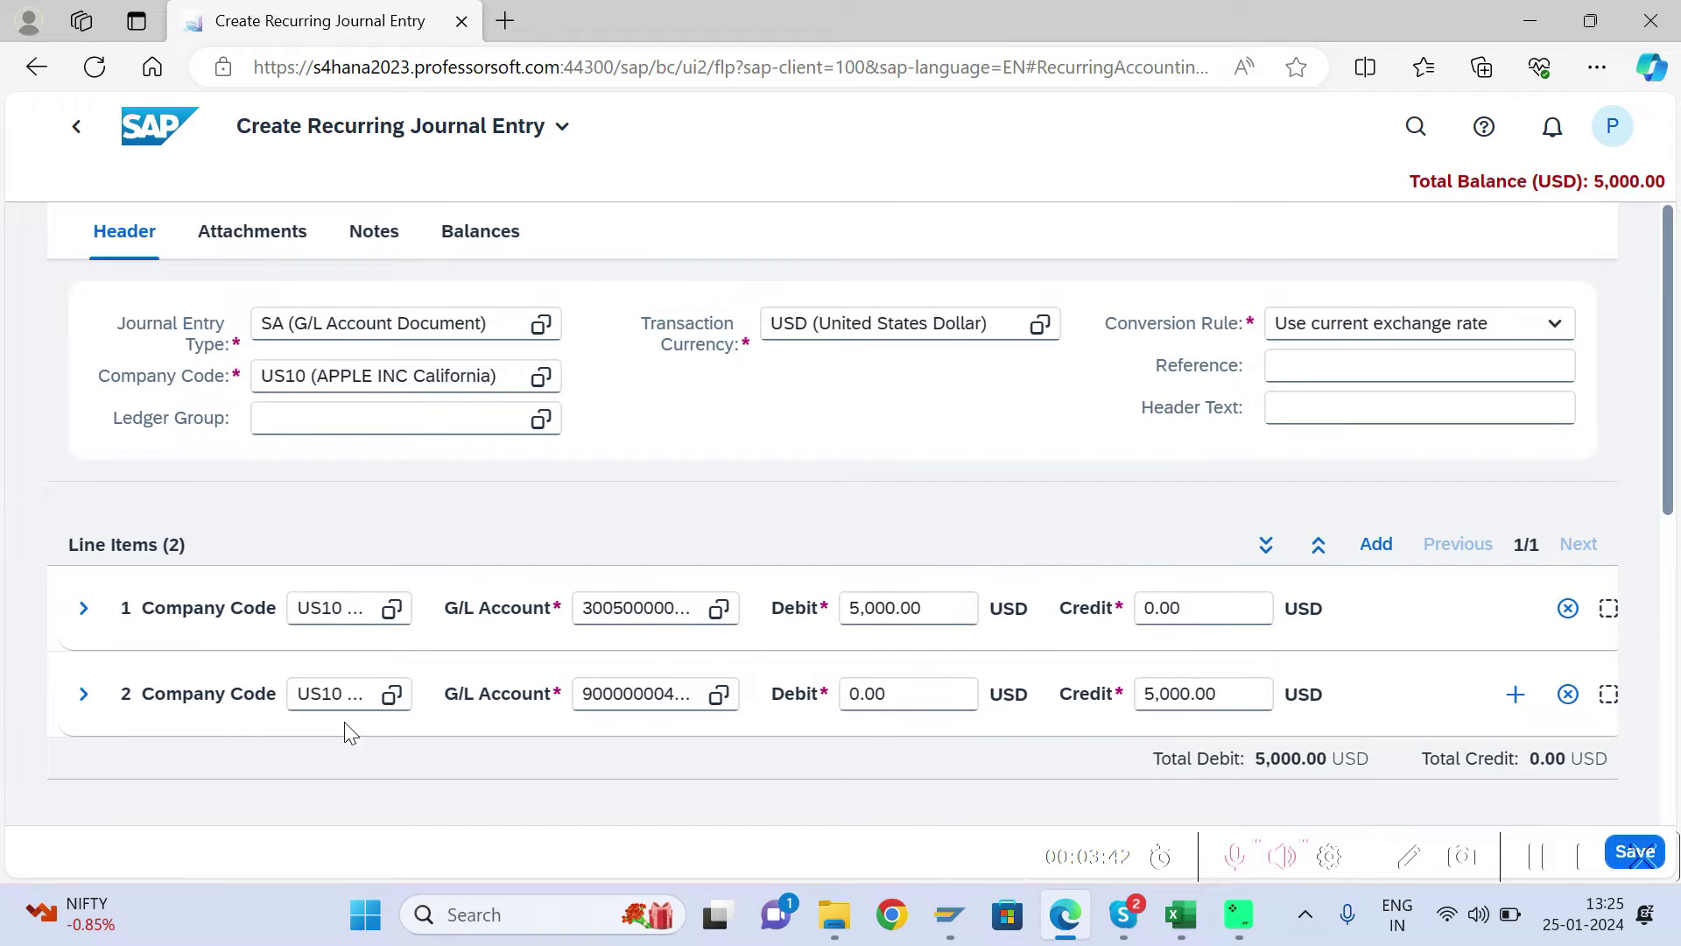
Assign the CORPORATE cost center to line item 1, the 5,000.00 USD debit, and collapse its details
double_click(184, 610)
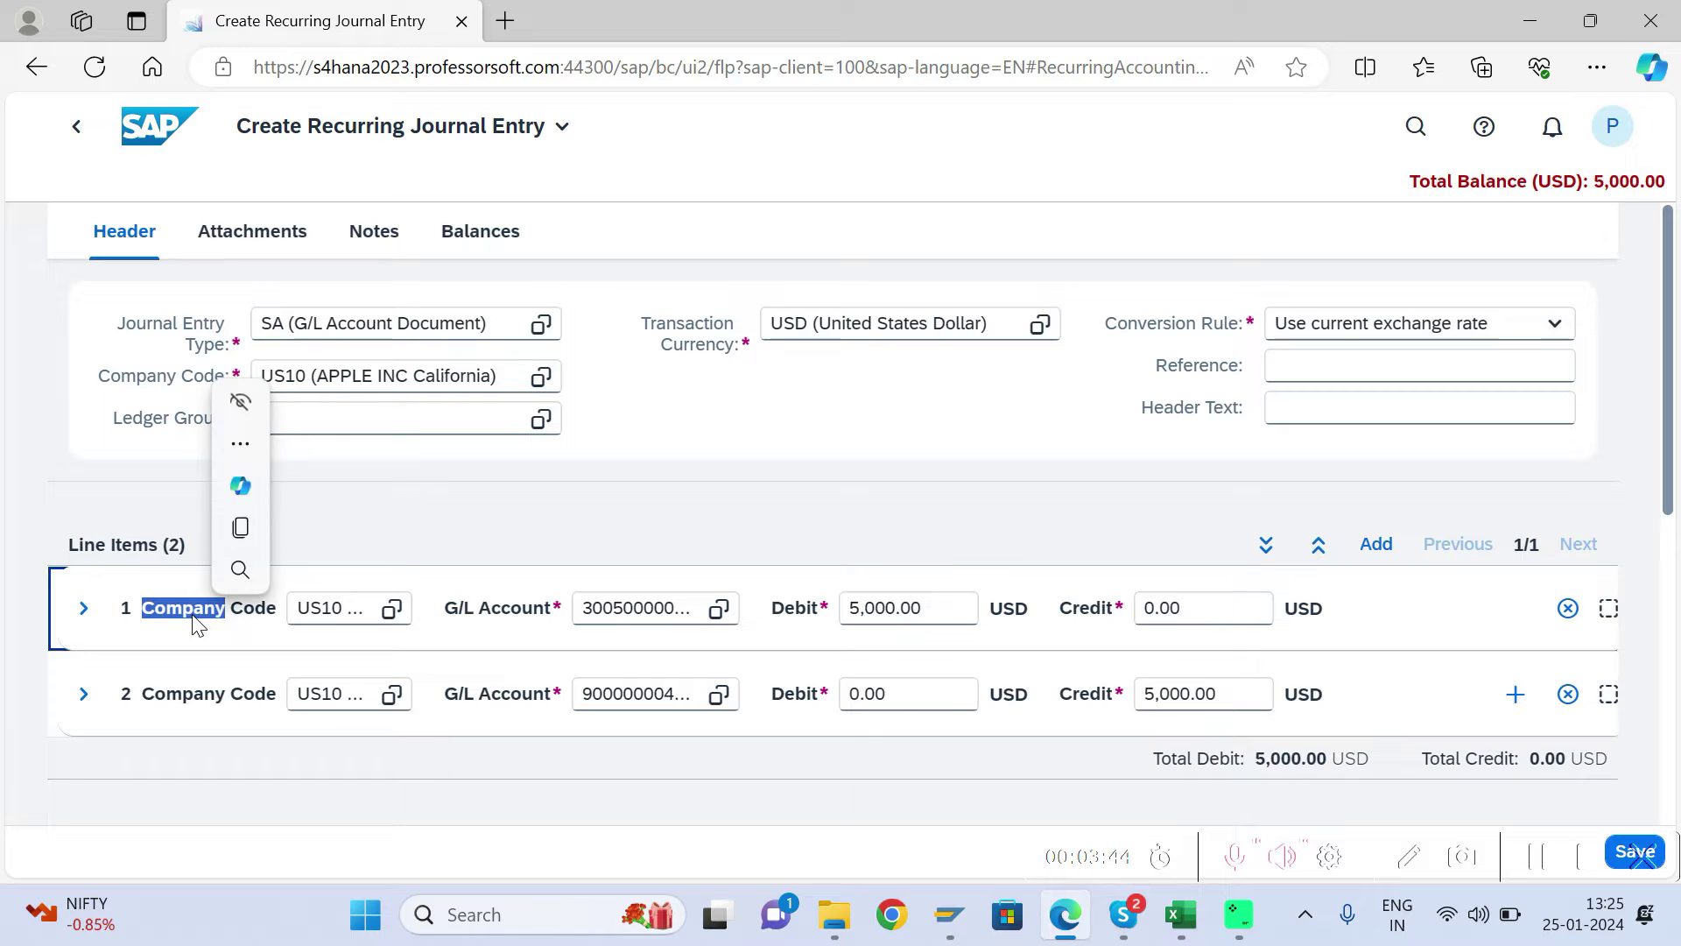
left_click(87, 608)
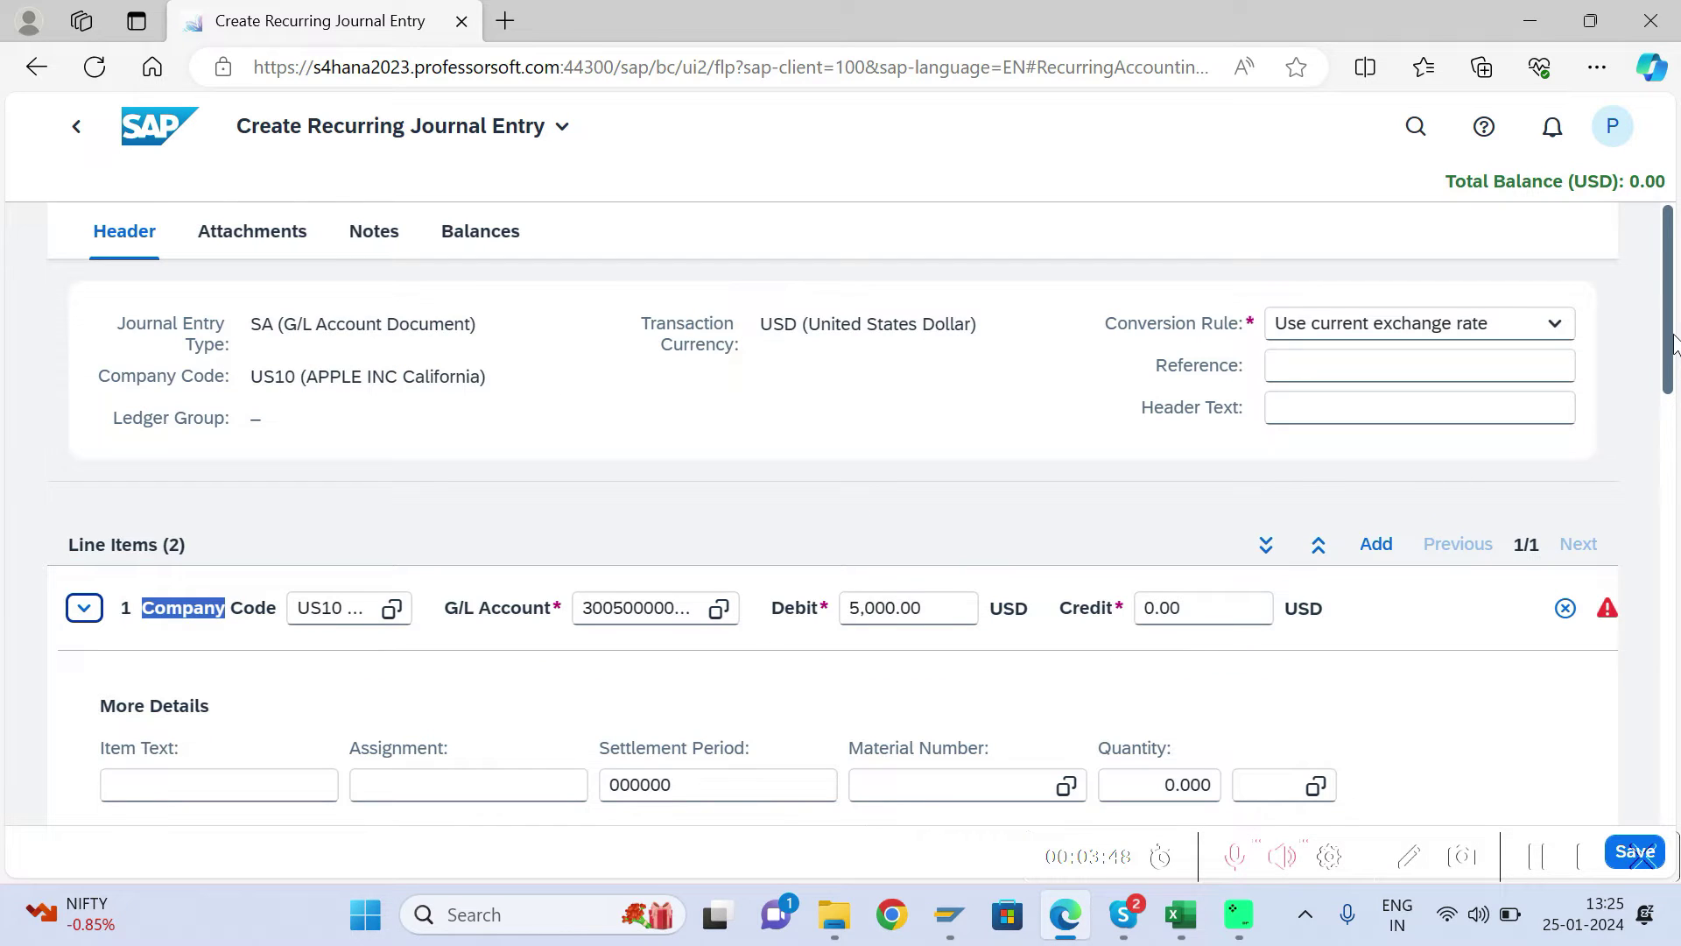
scroll(1672, 337, "down", 2)
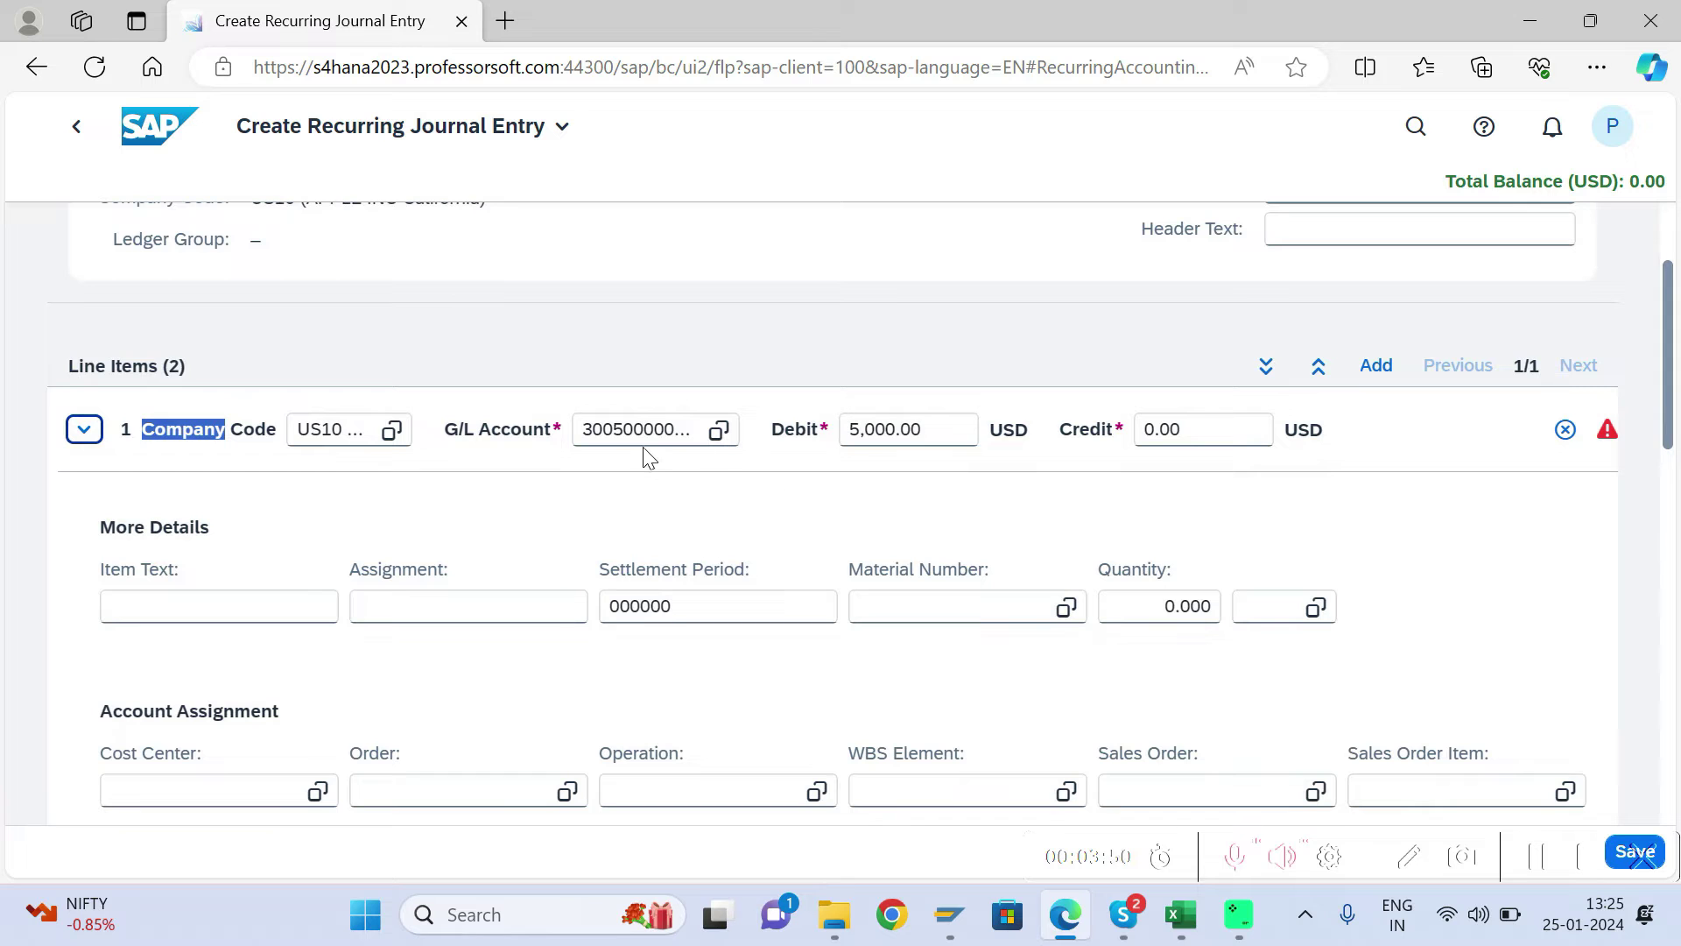
left_click(191, 780)
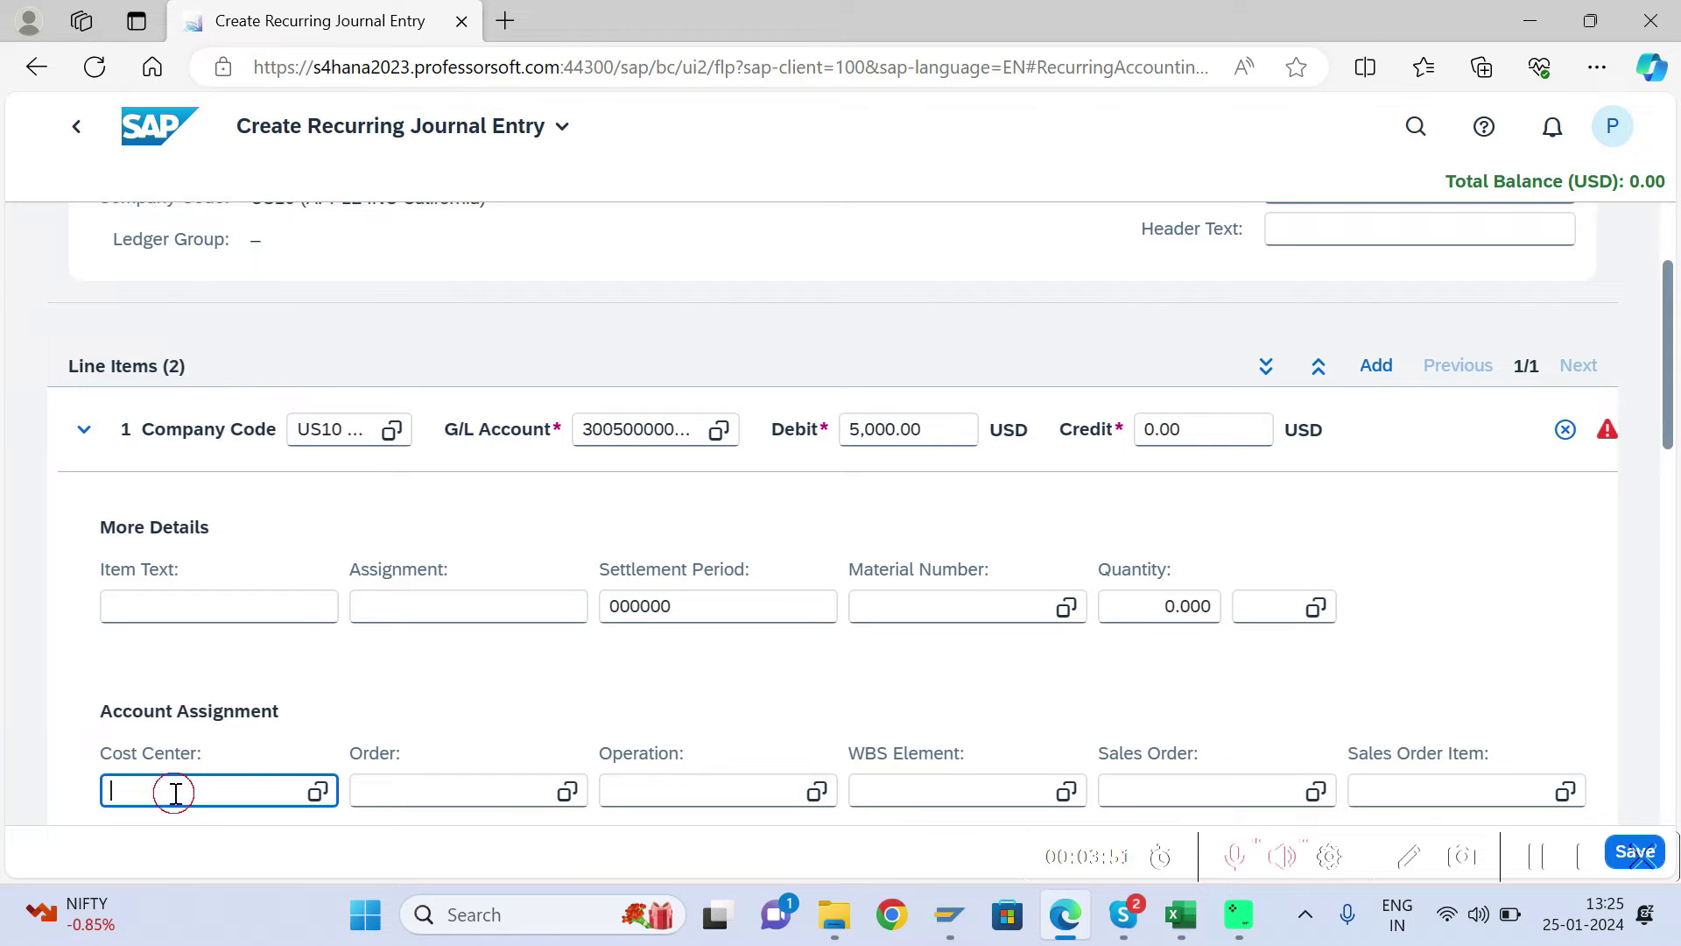
left_click(317, 791)
left_click(536, 348)
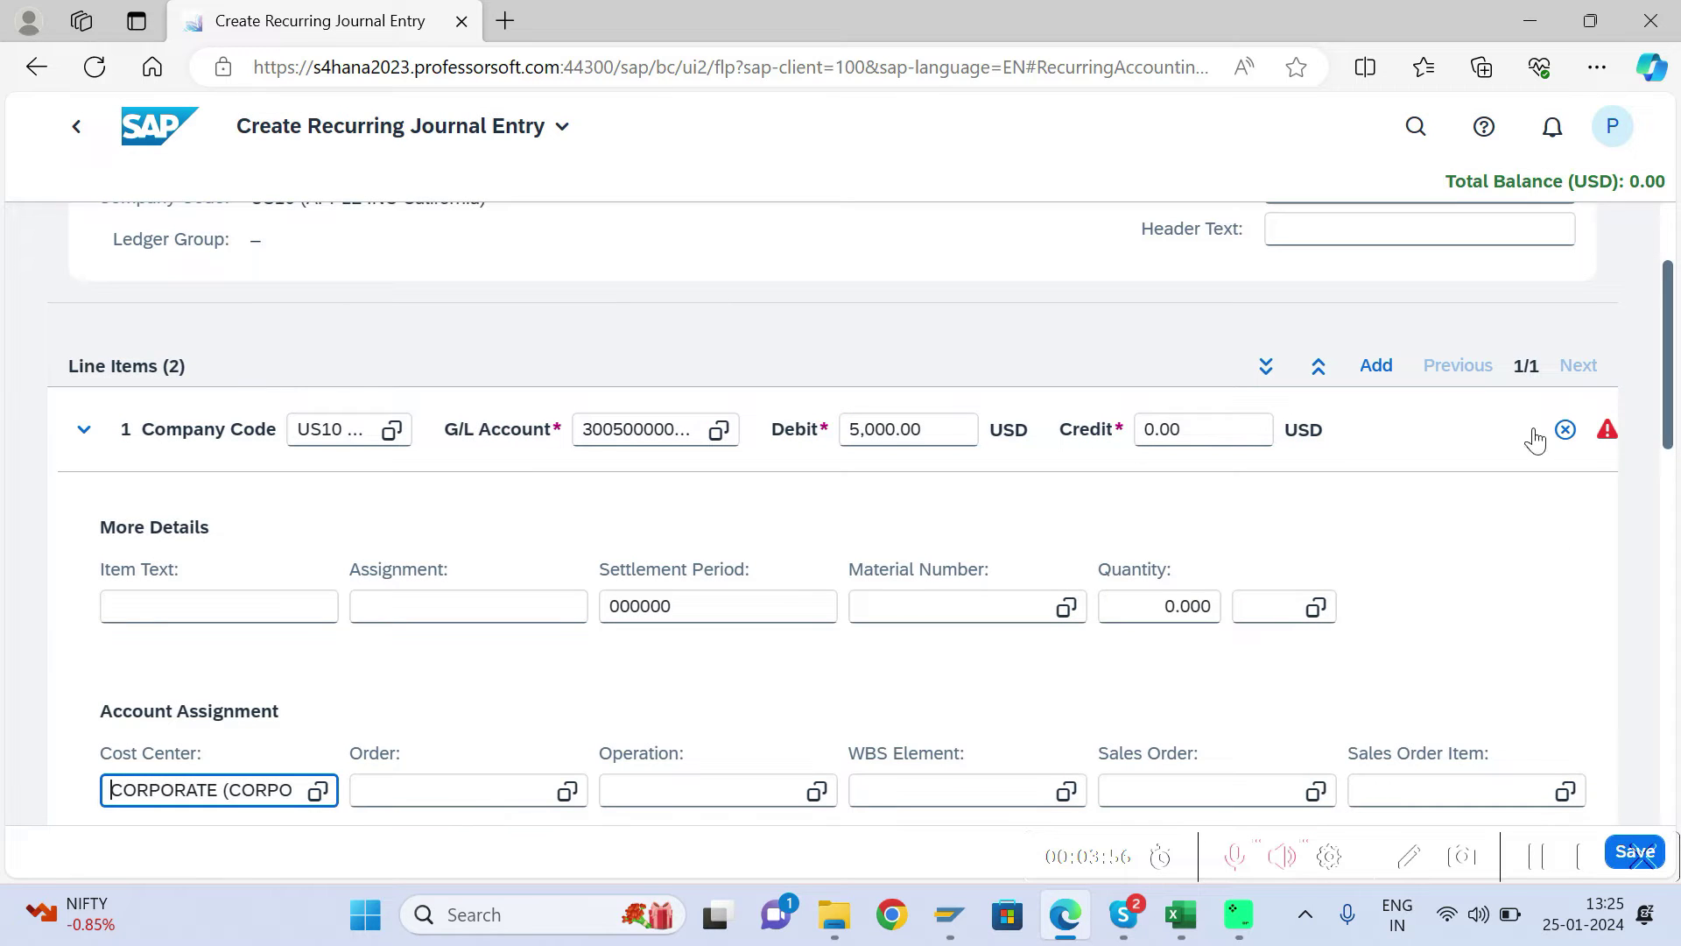
left_click(84, 433)
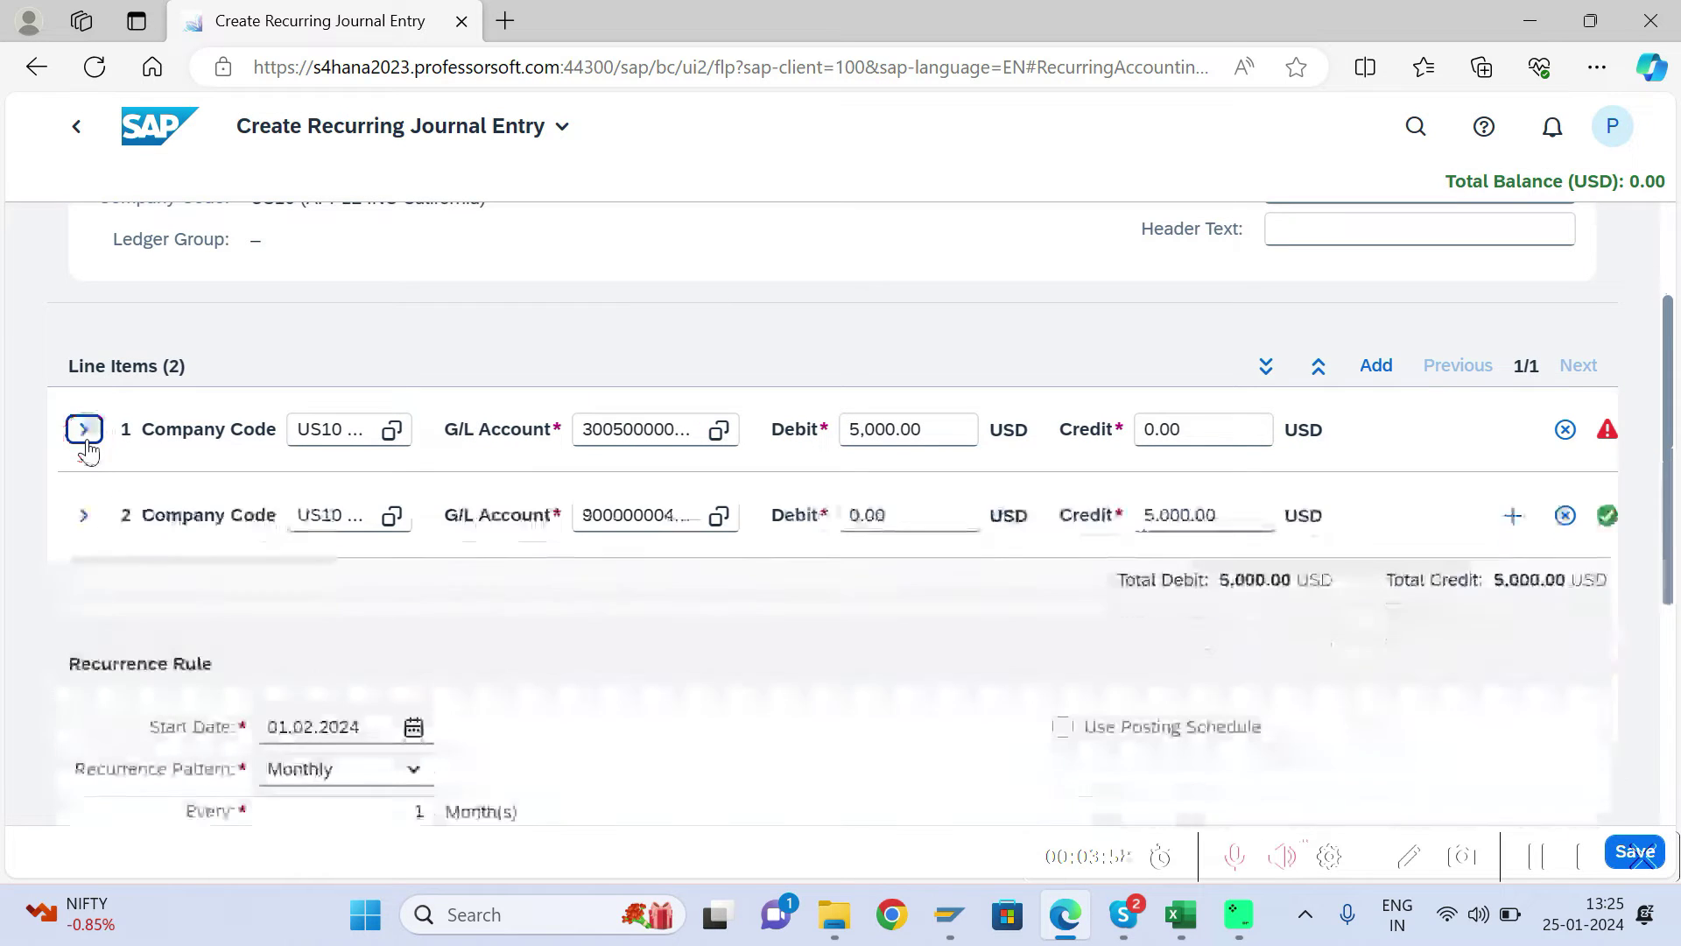
mouse_move(1670, 440)
left_mouse_down()
mouse_move(1668, 394)
mouse_move(1669, 428)
left_mouse_up()
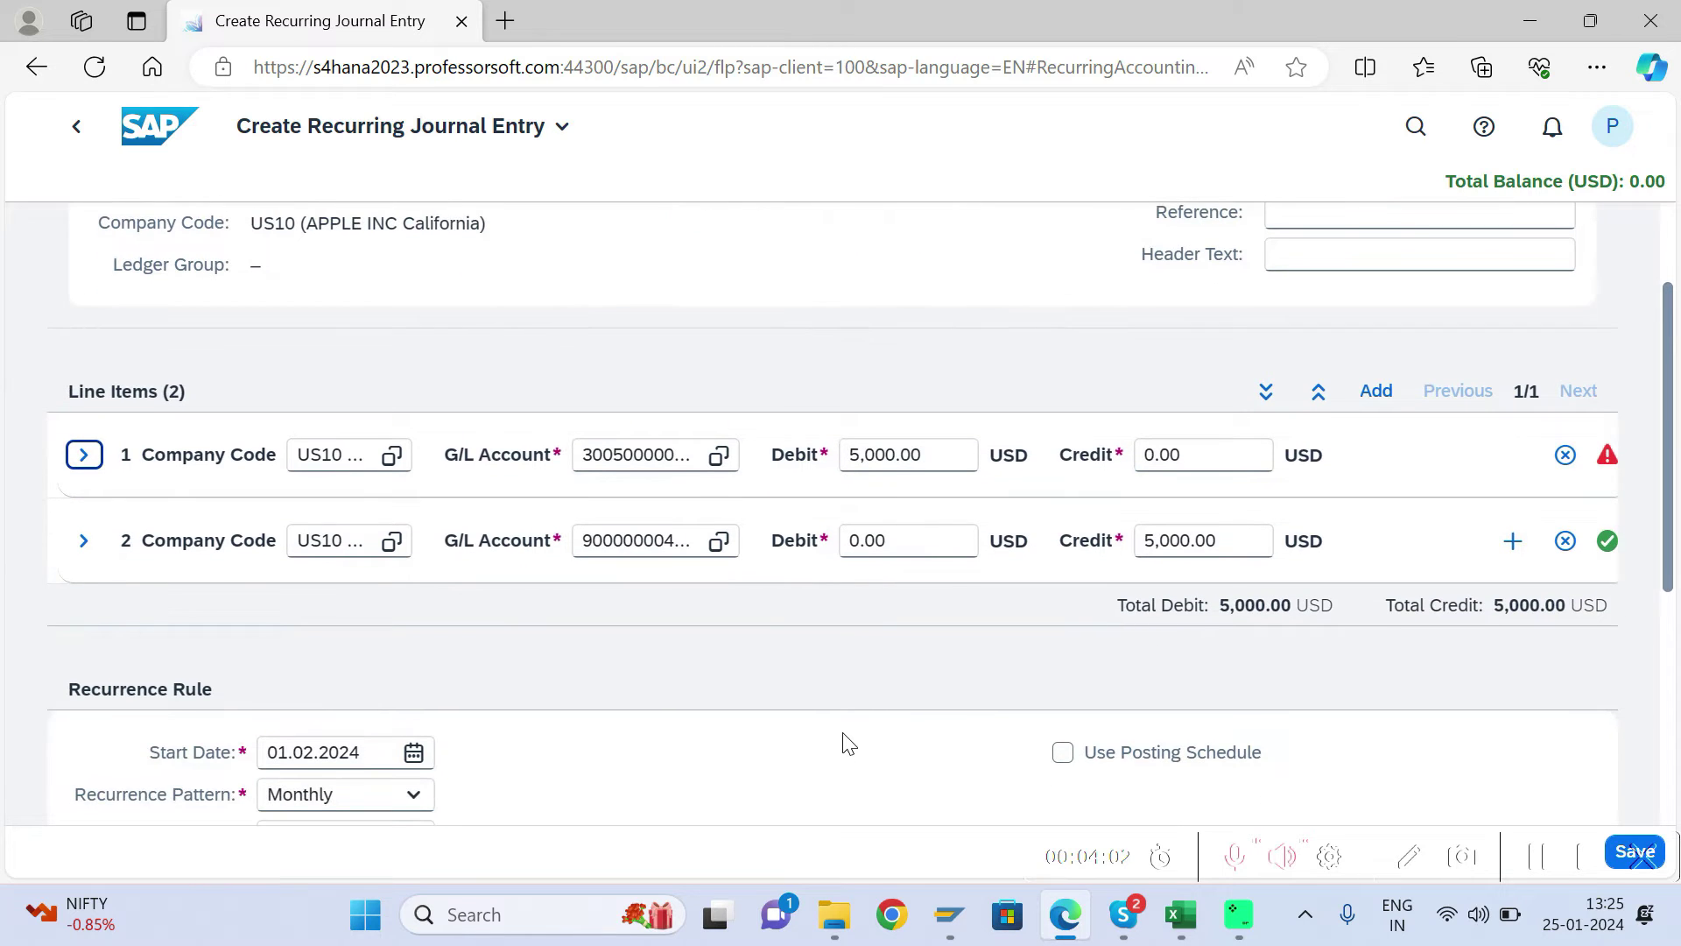
key("Return")
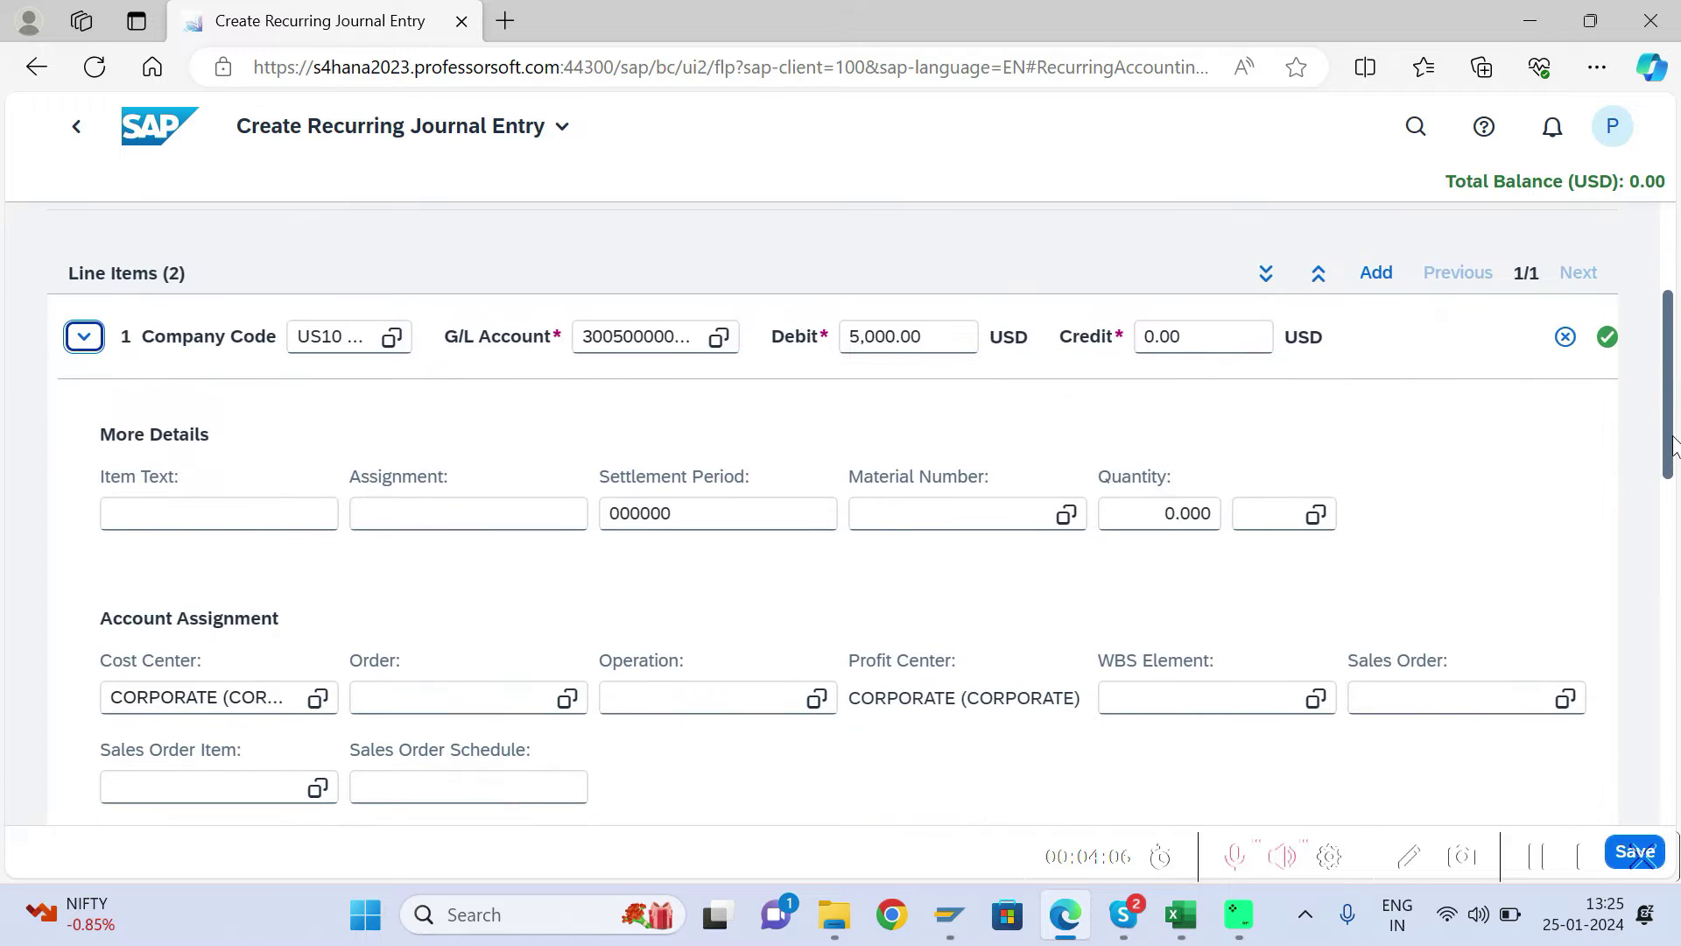
left_click(84, 336)
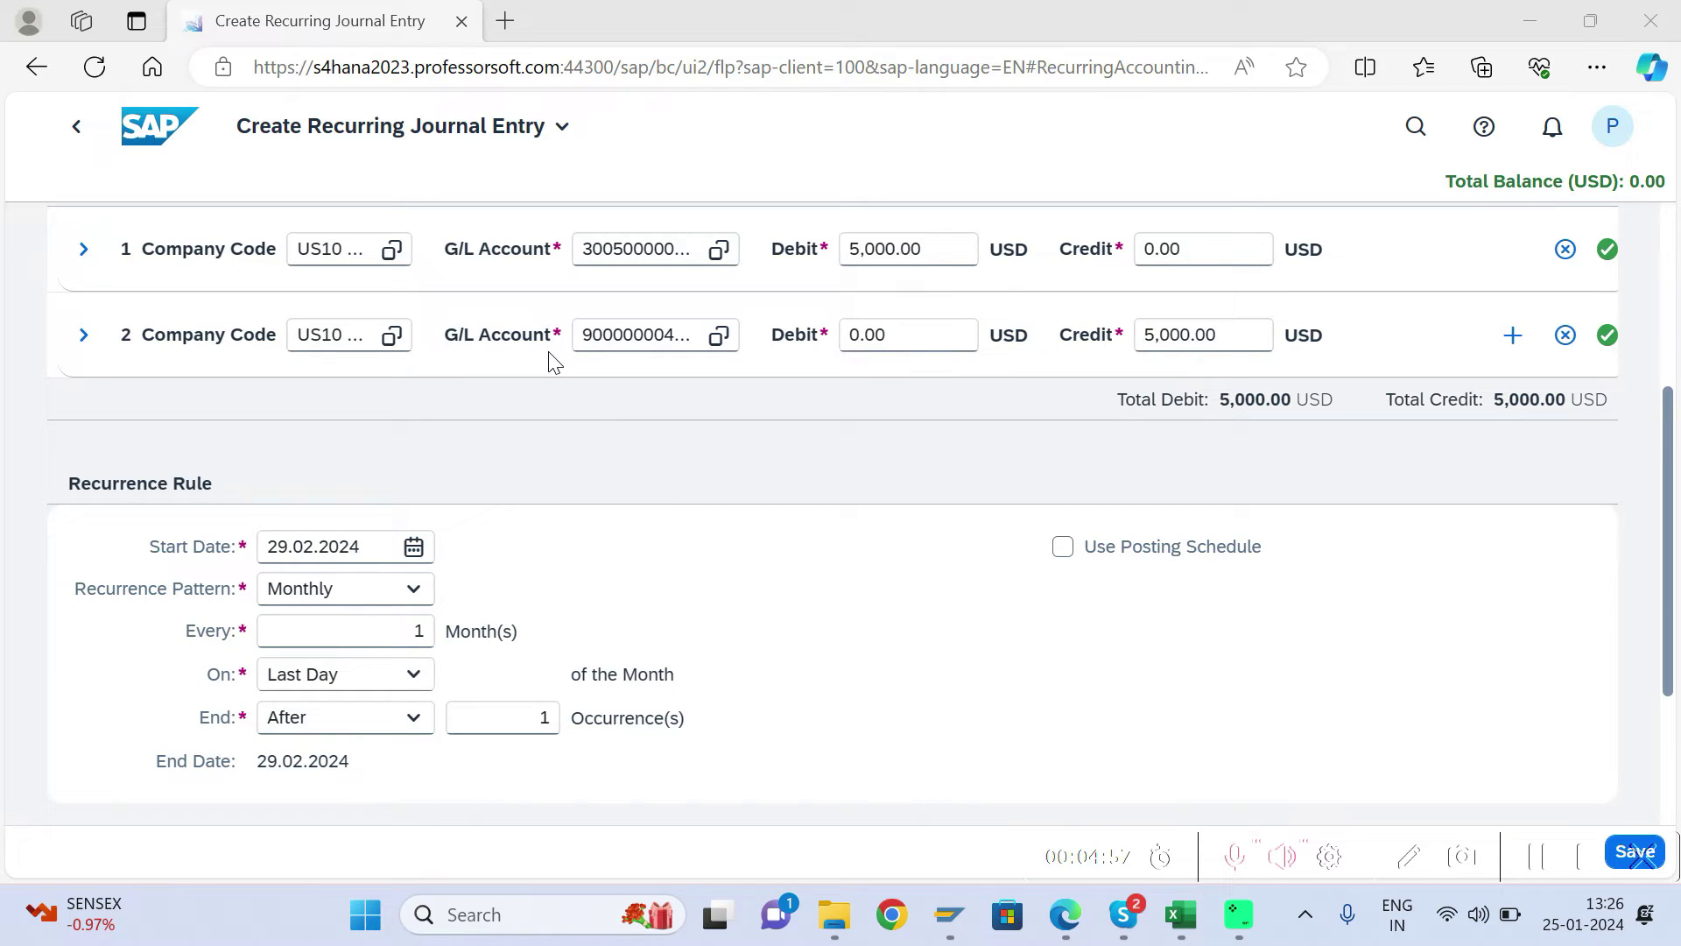
Set the monthly recurrence to fall on the last day of the month, with start date 29.02.2024
left_click(411, 674)
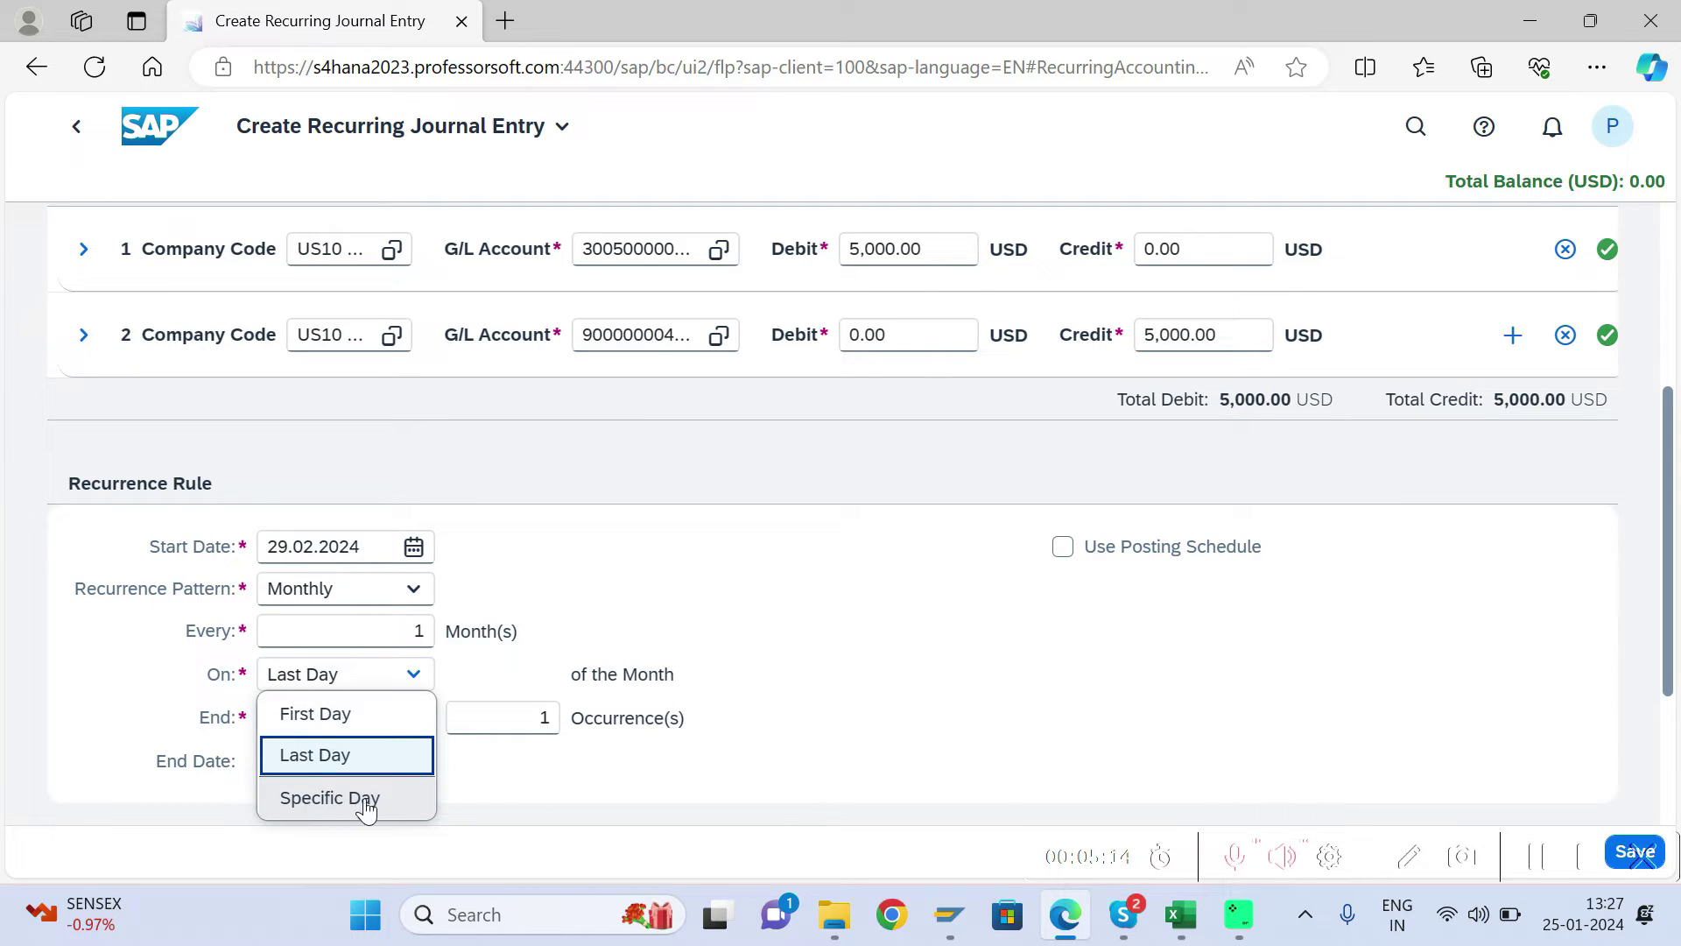
left_click(311, 764)
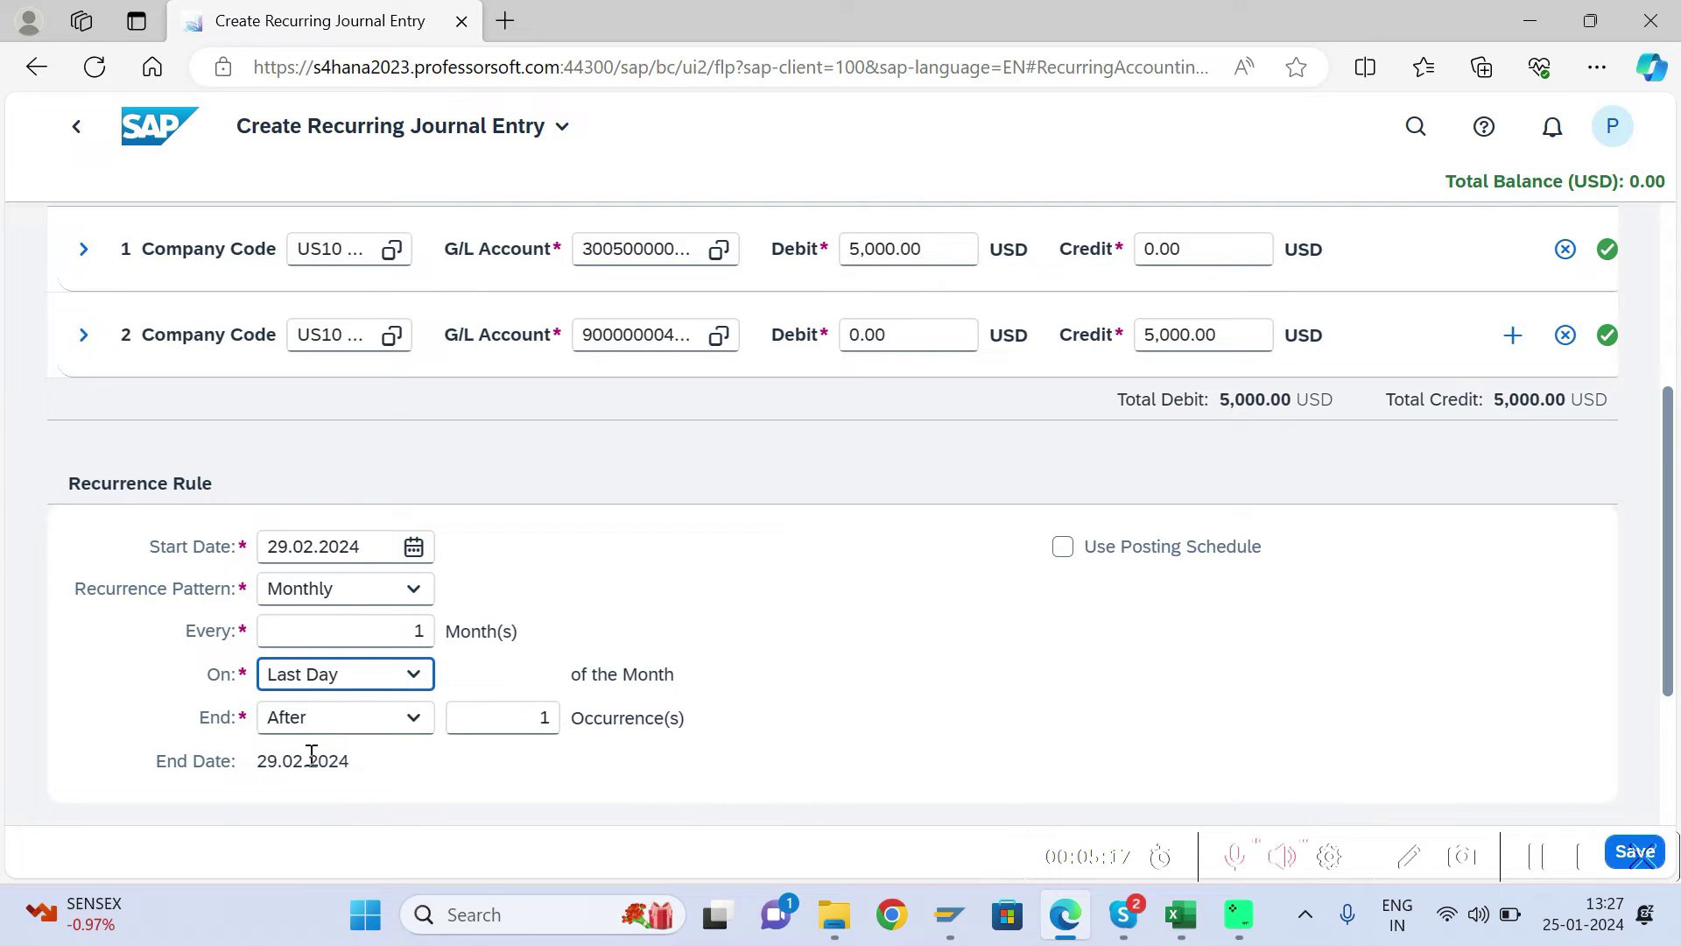
left_click(413, 548)
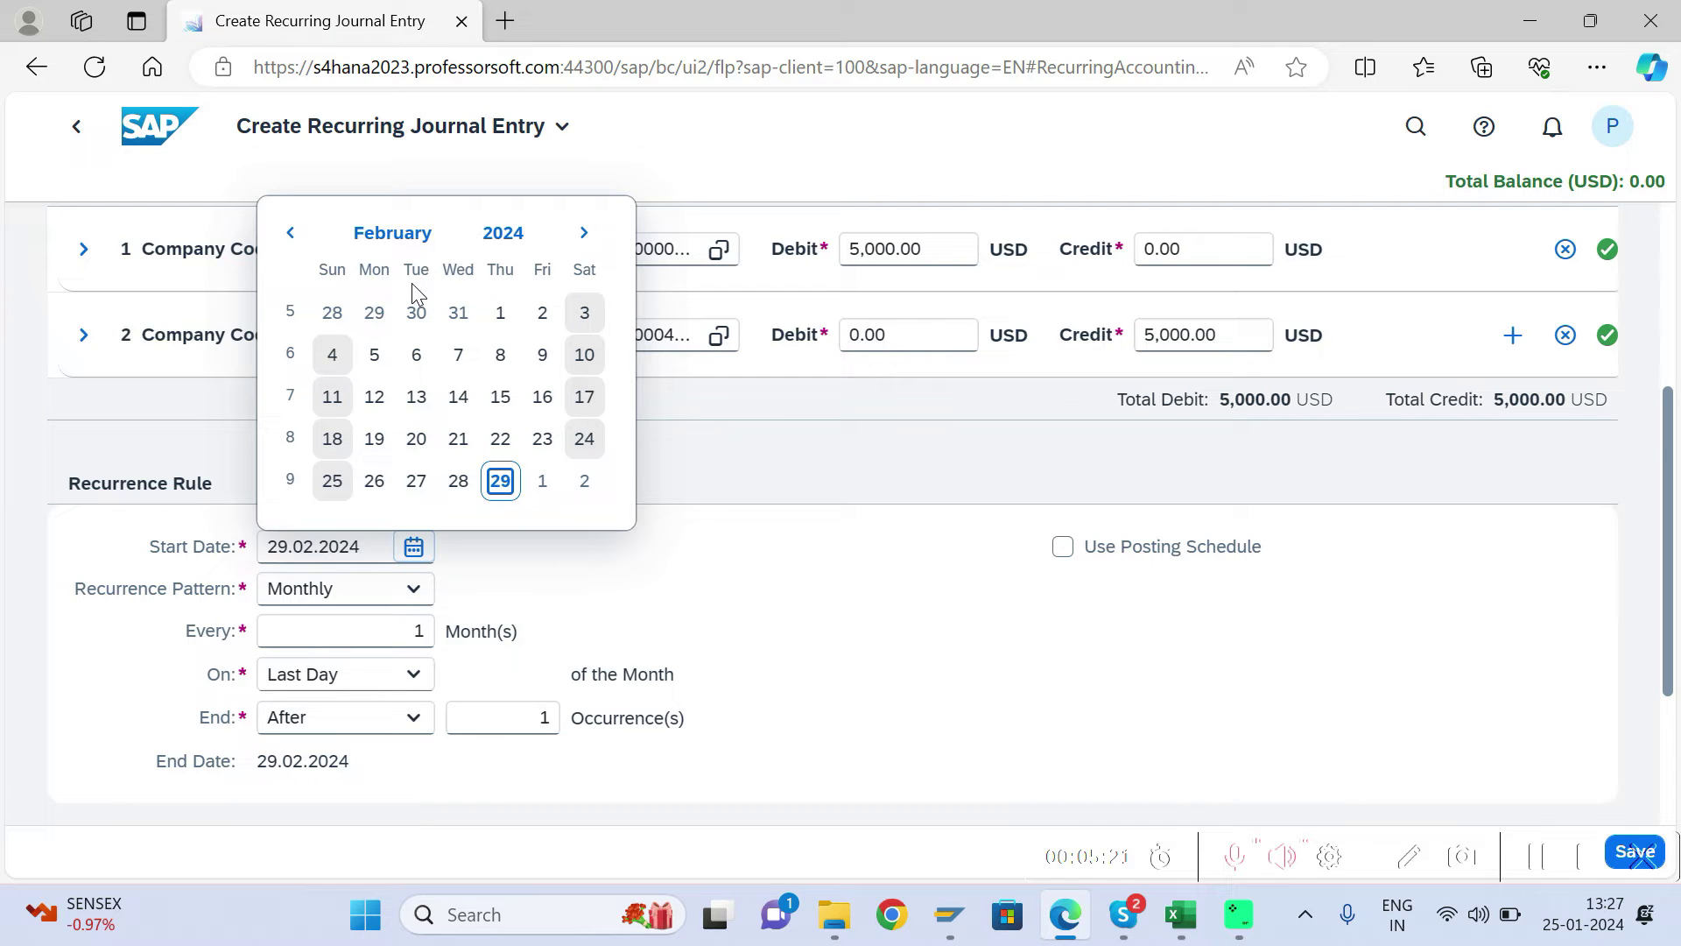
left_click(501, 482)
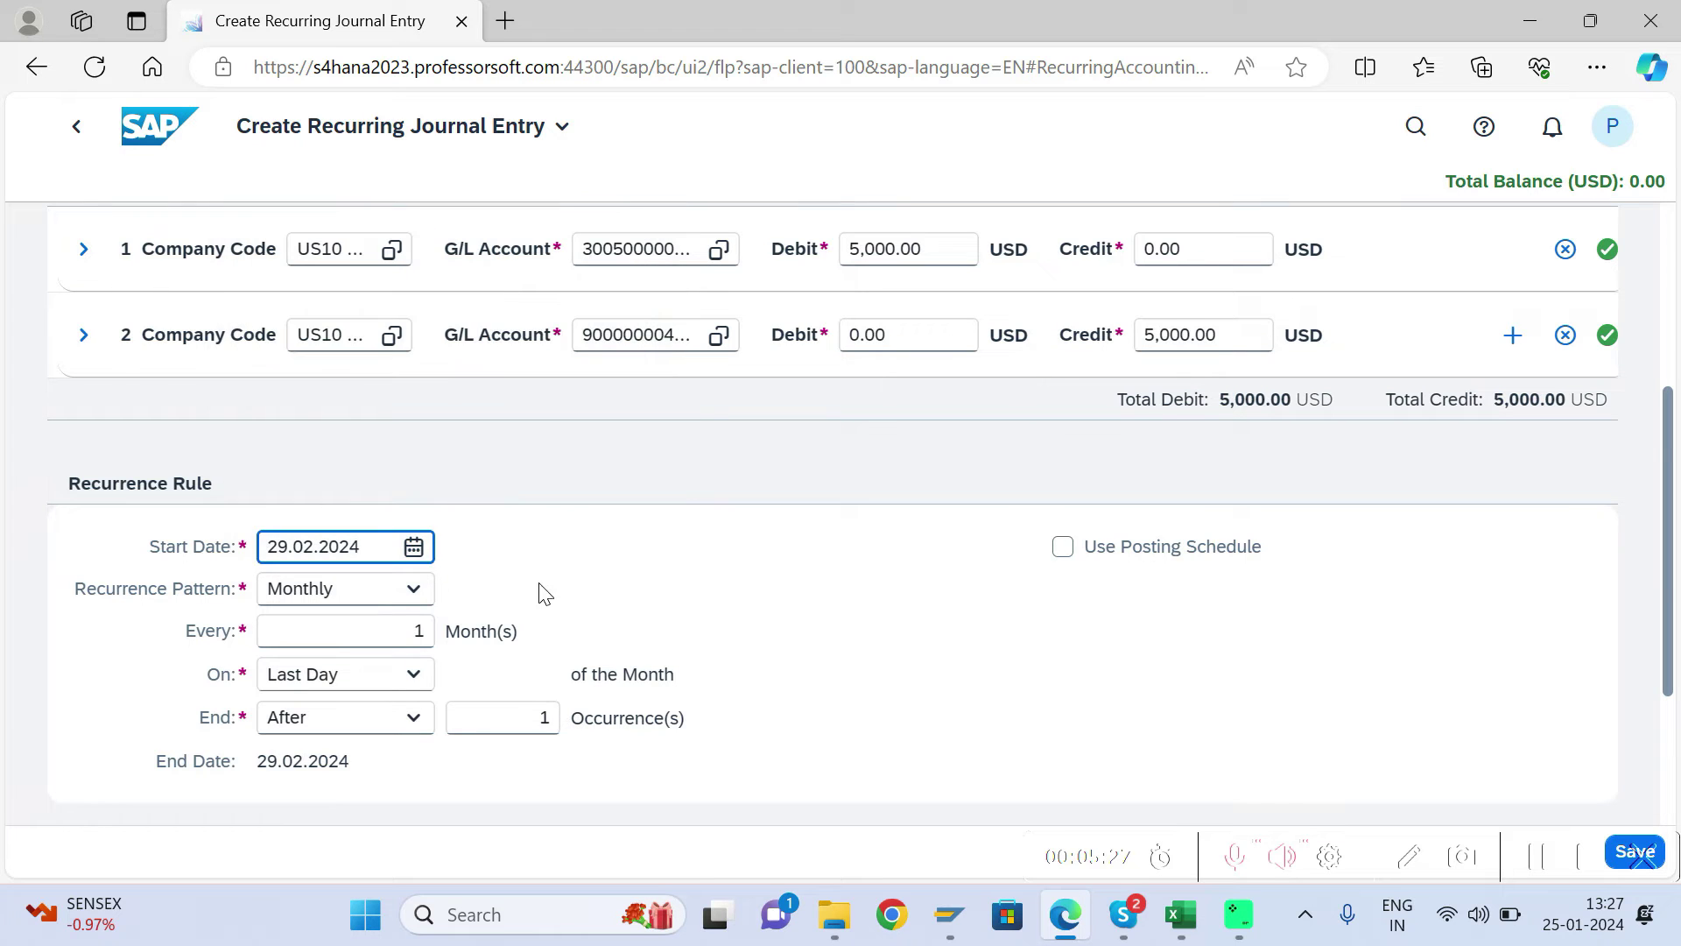
Try the First Day option for the monthly recurrence, and switch it back to Last Day
left_click(410, 676)
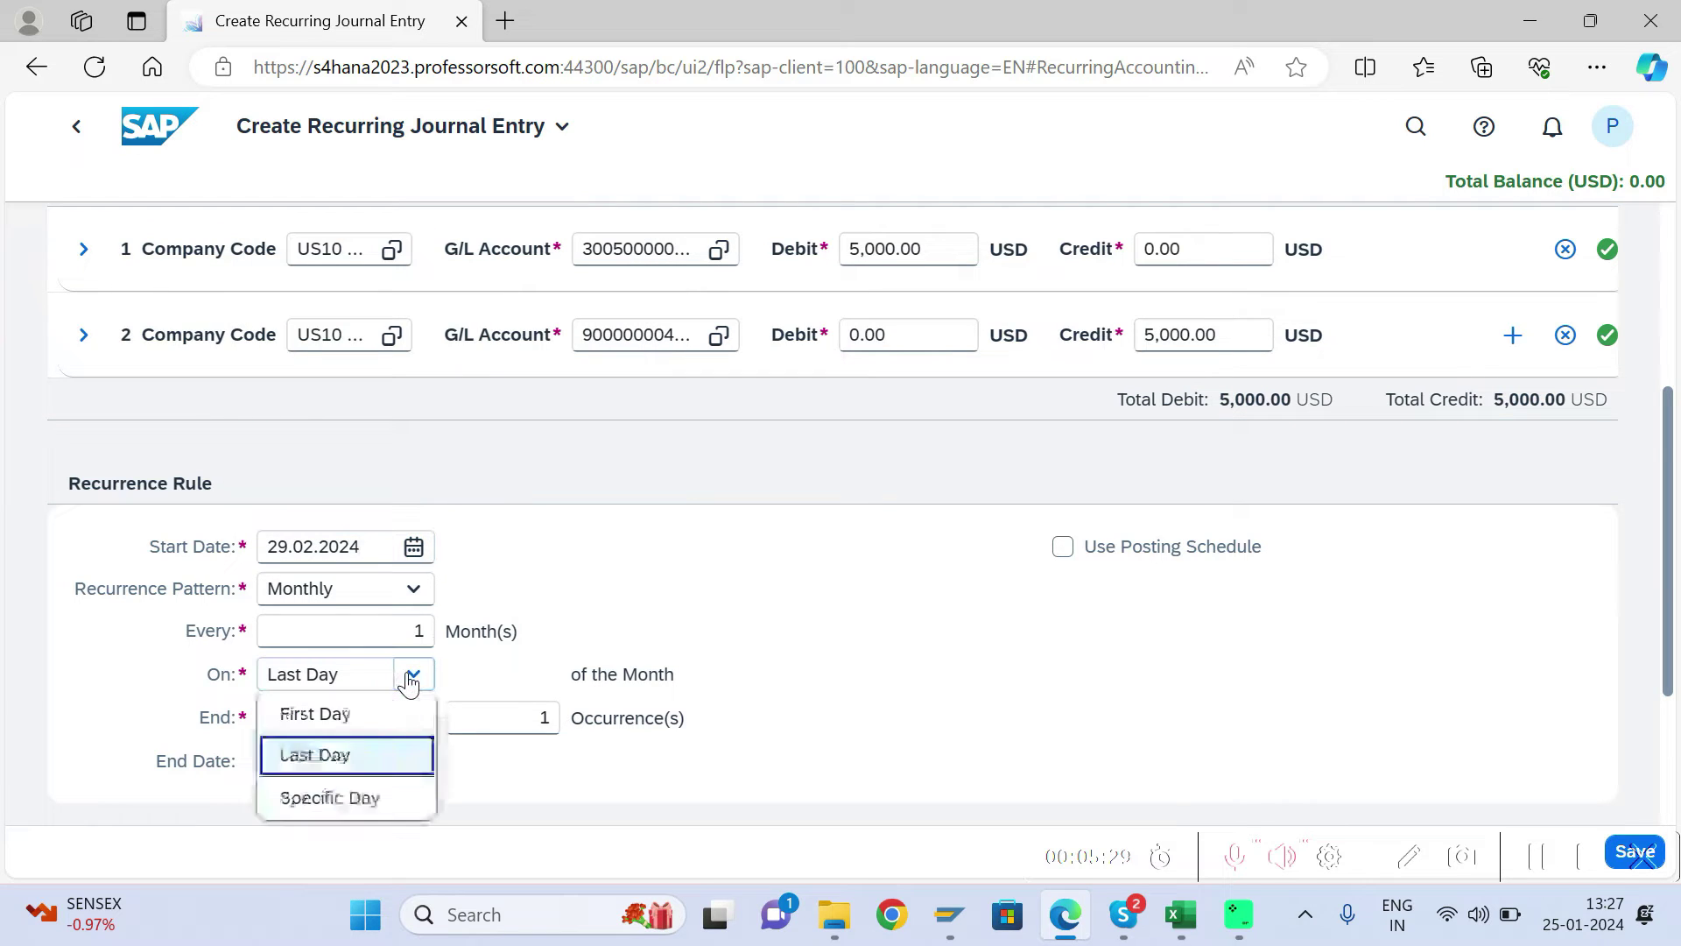
left_click(300, 709)
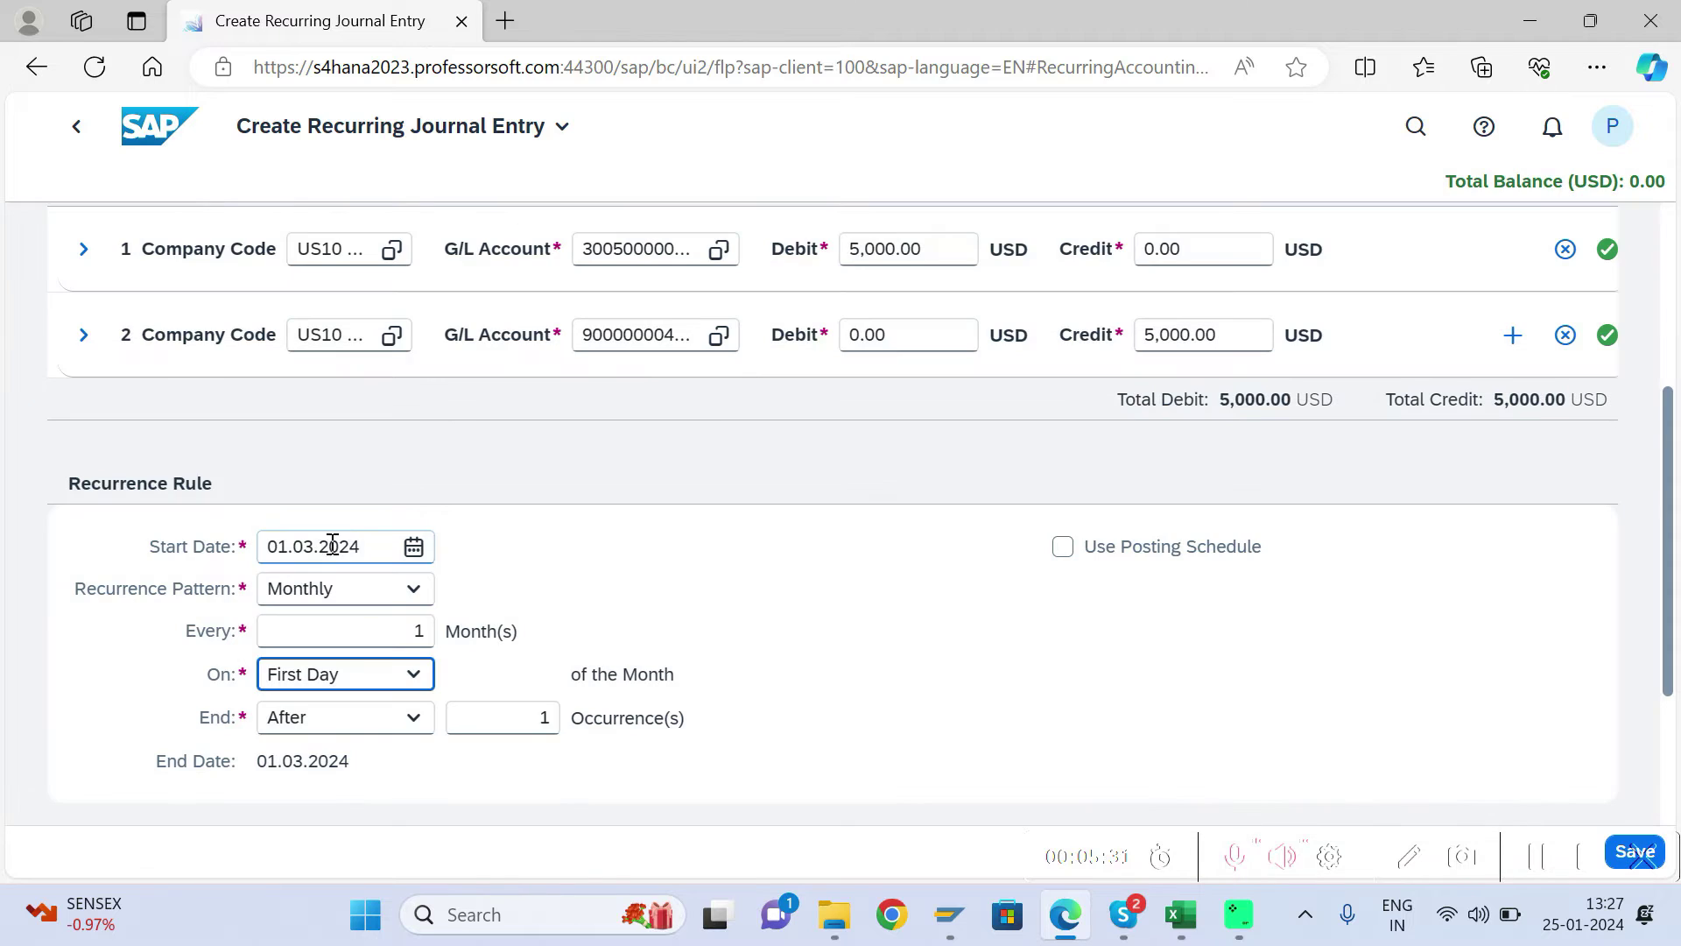
left_click_drag(366, 549, 208, 547)
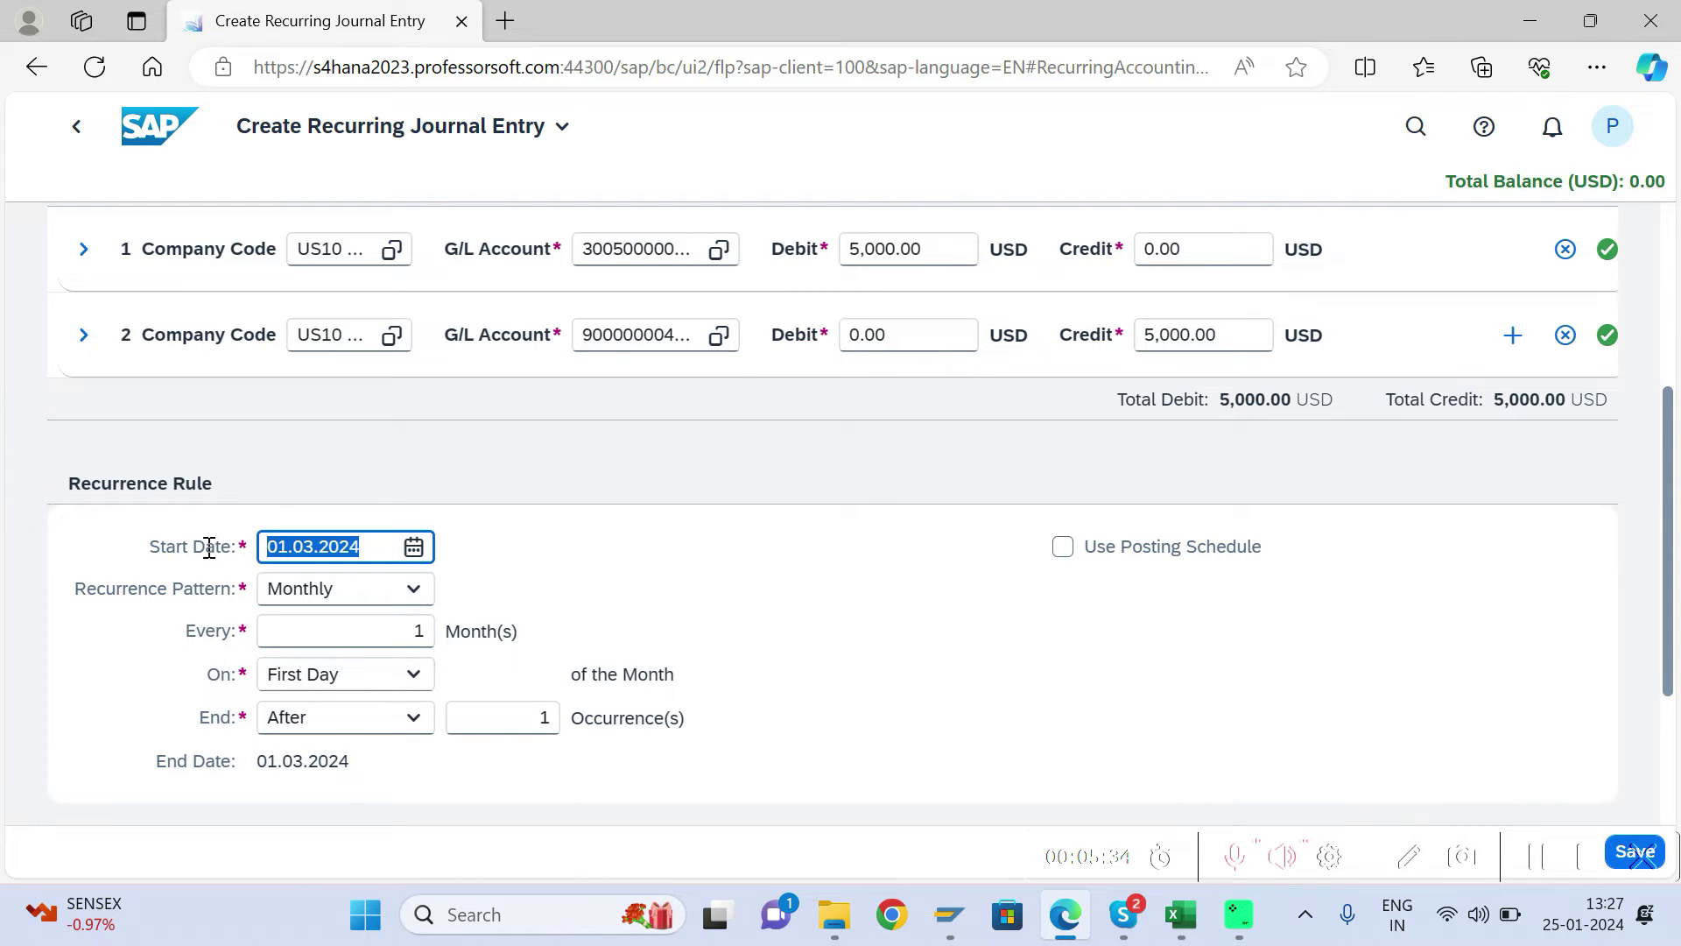
left_click(220, 674)
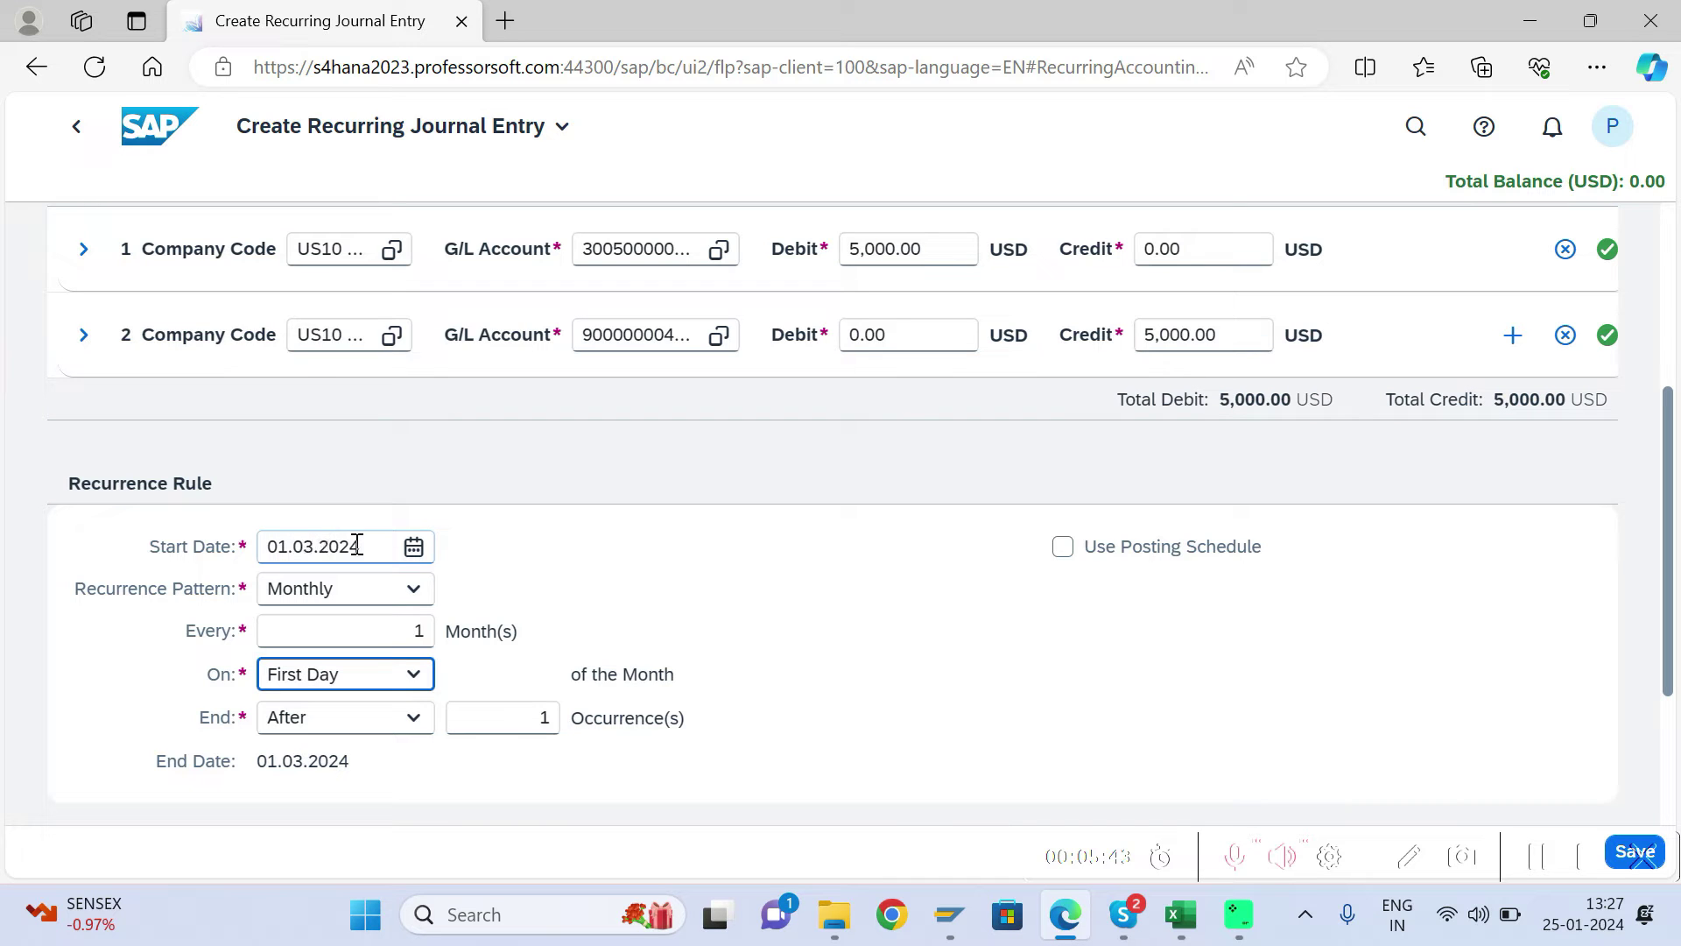
left_click(412, 675)
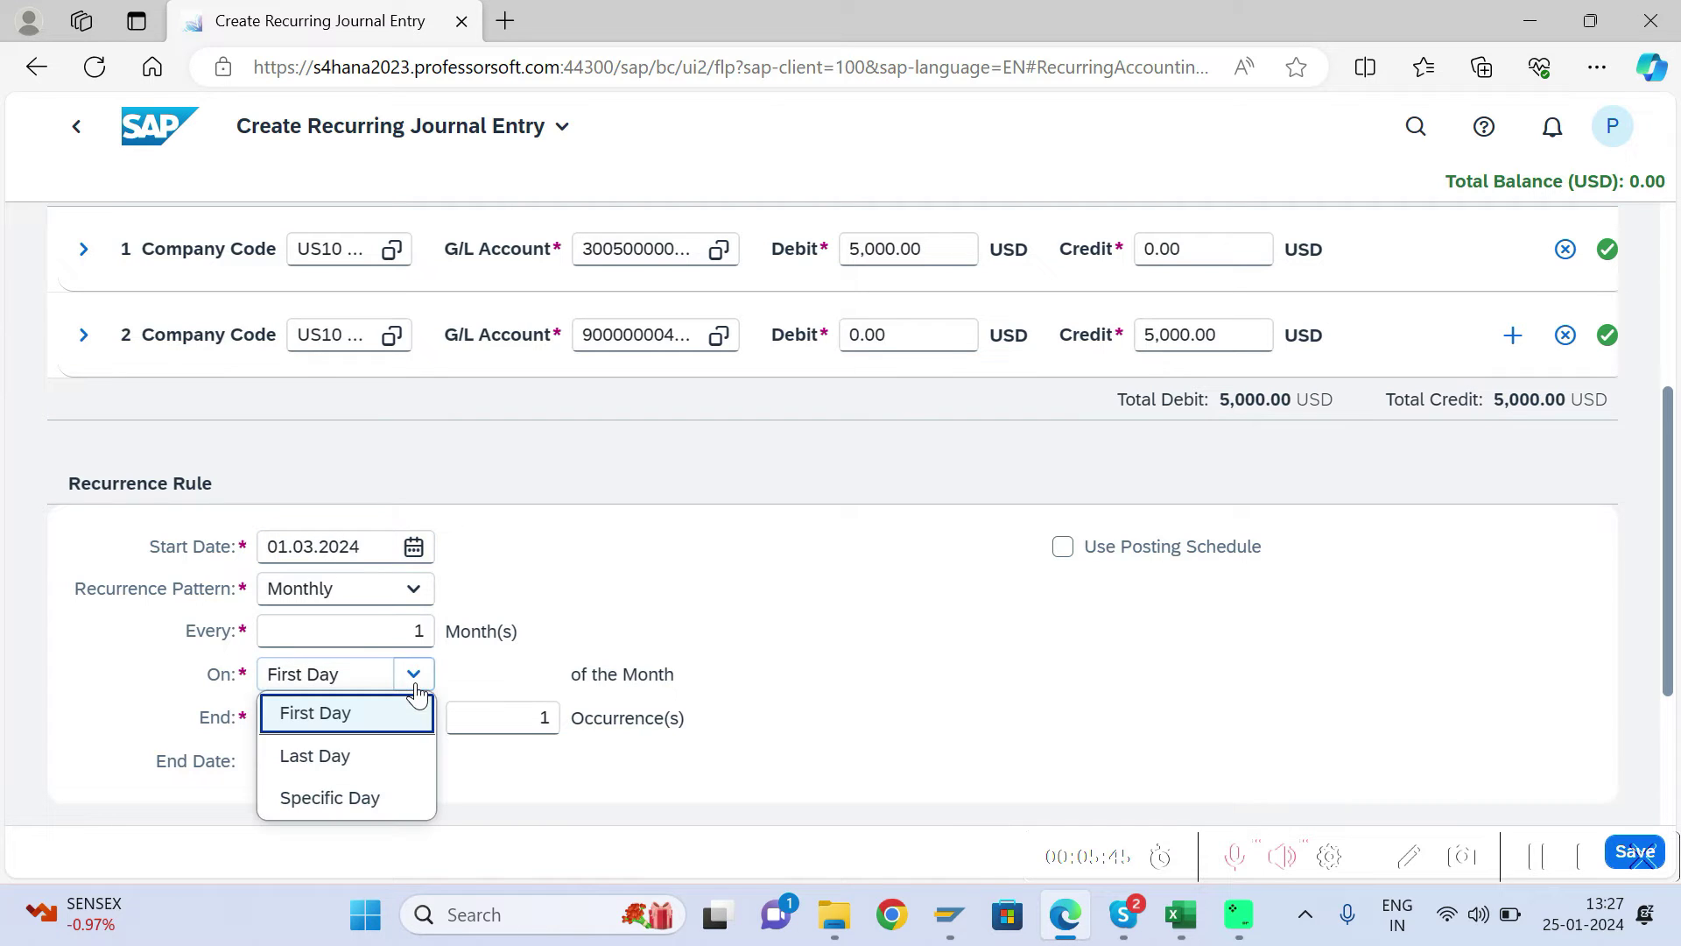
left_click(316, 754)
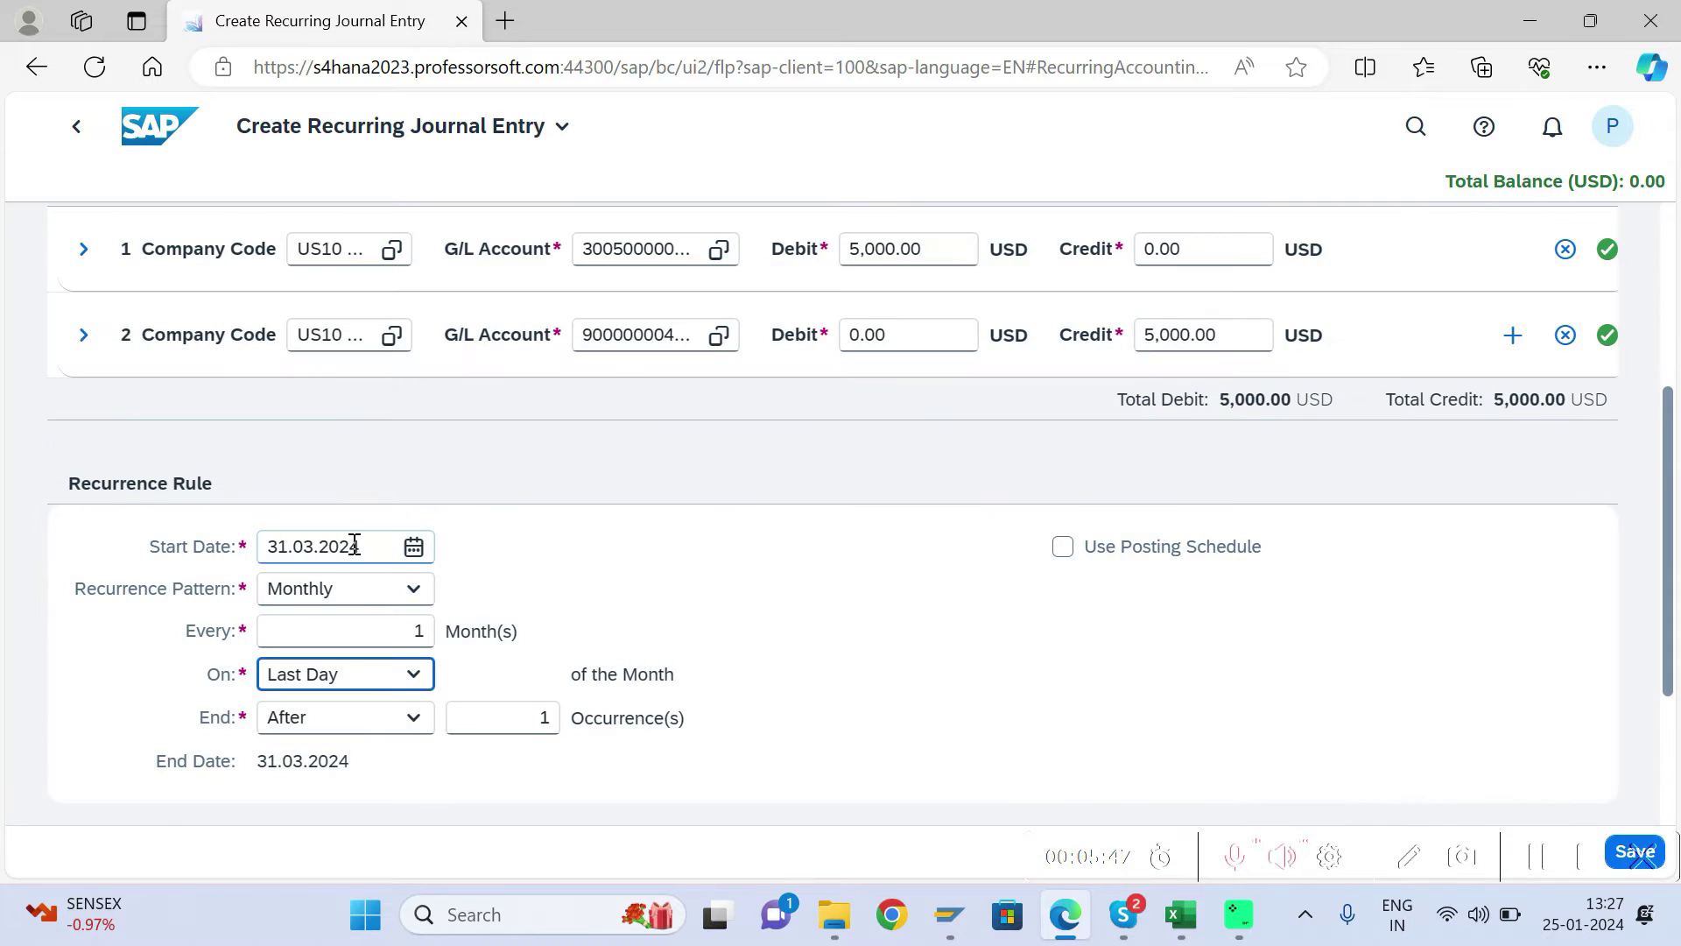
double_click(364, 545)
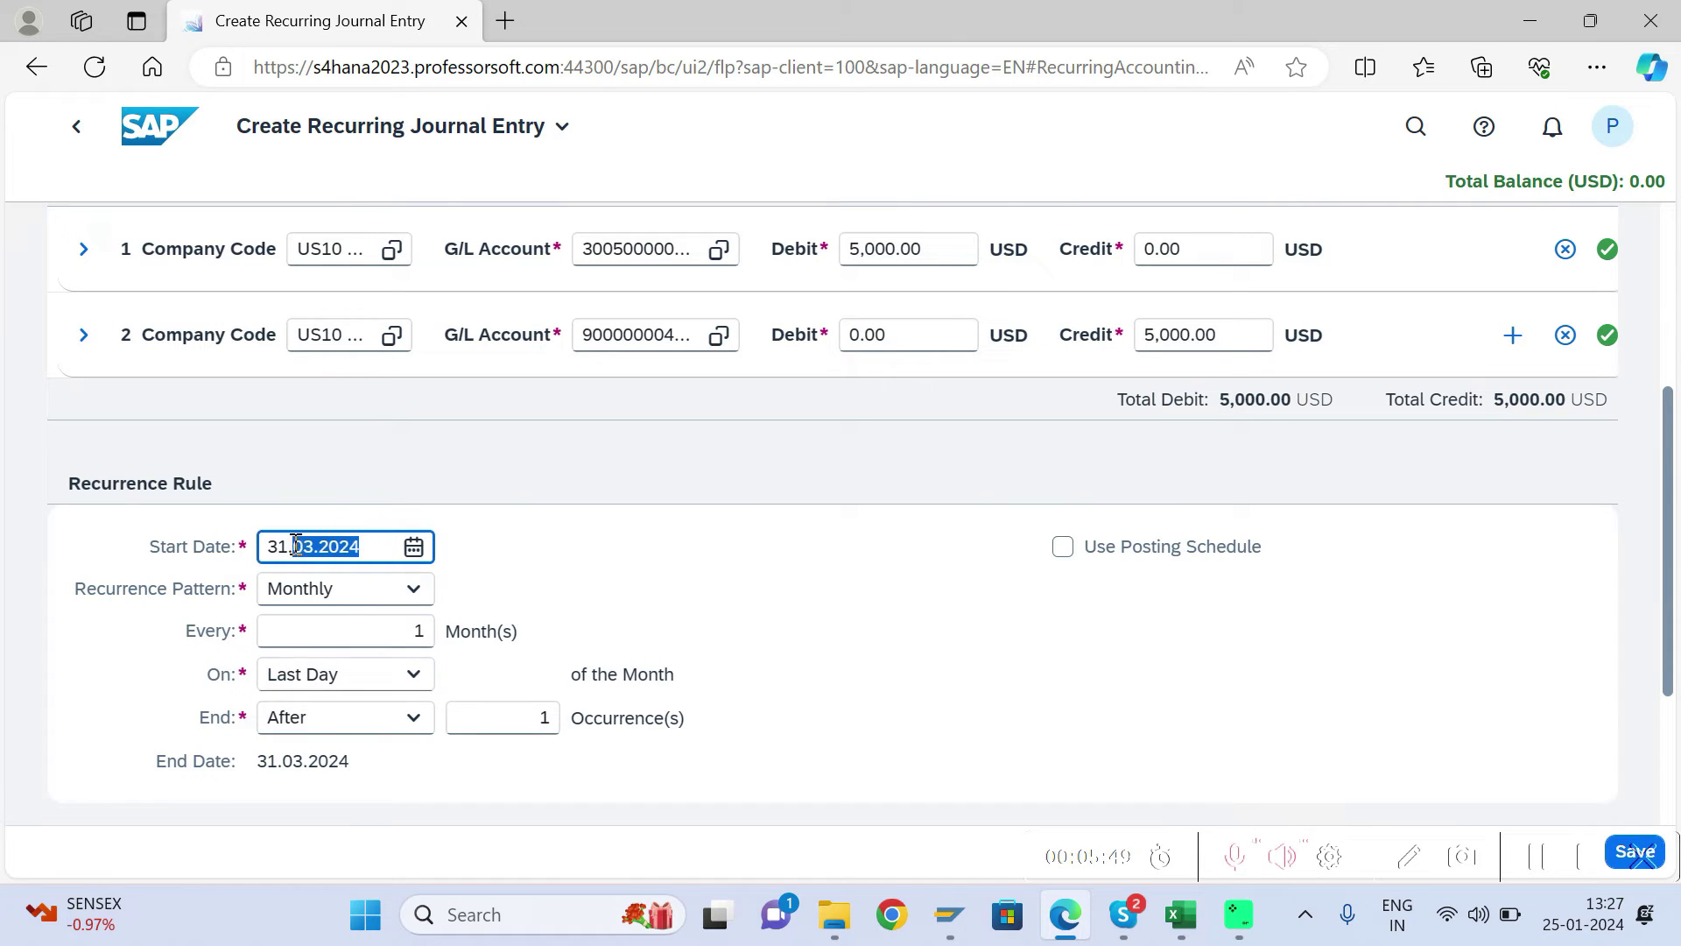
Set the recurrence start date back to 29.02.2024, keeping Last Day as the day of the month
left_click(413, 675)
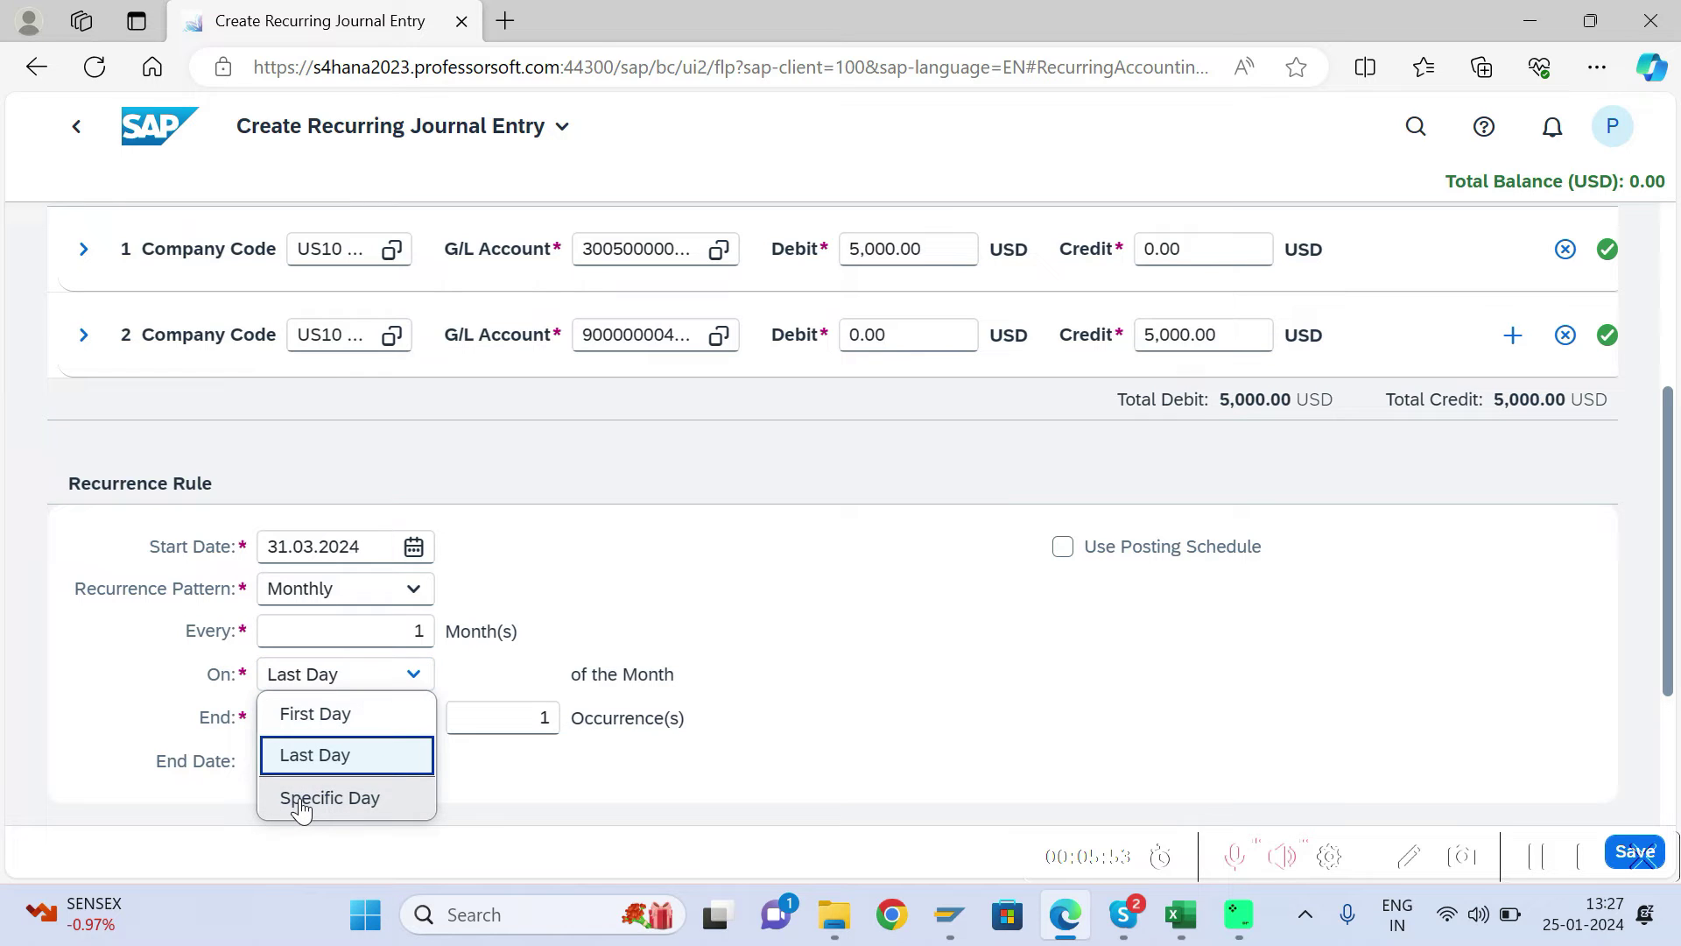
left_click(351, 546)
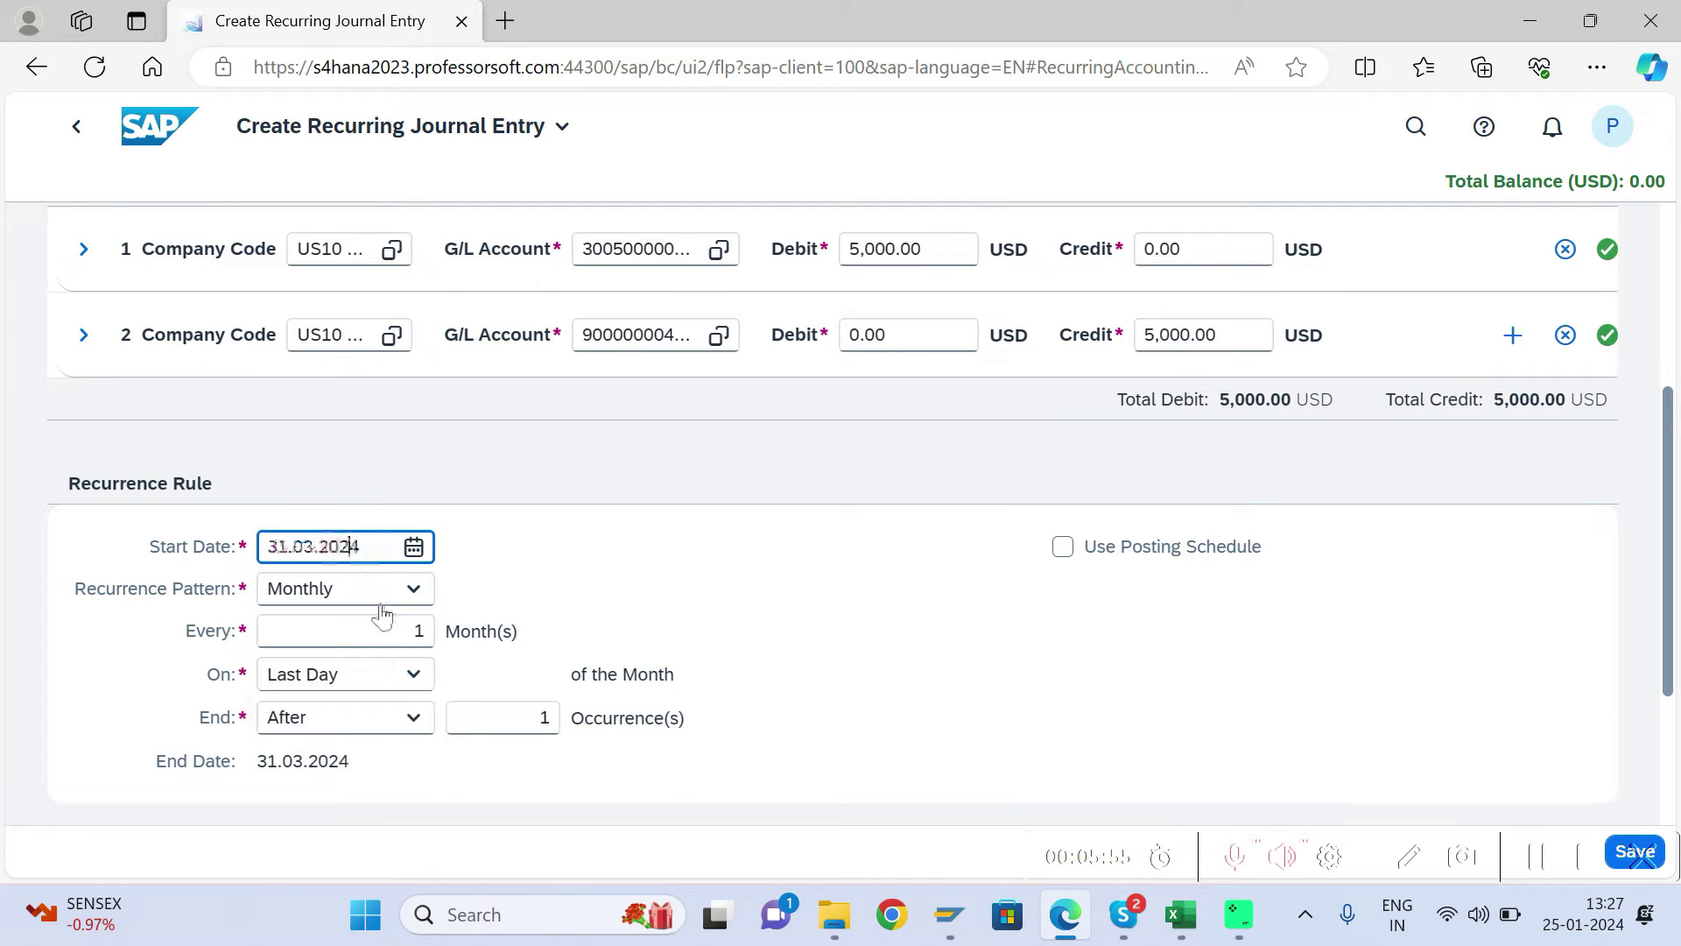
left_click(405, 675)
left_click(318, 758)
left_click(413, 550)
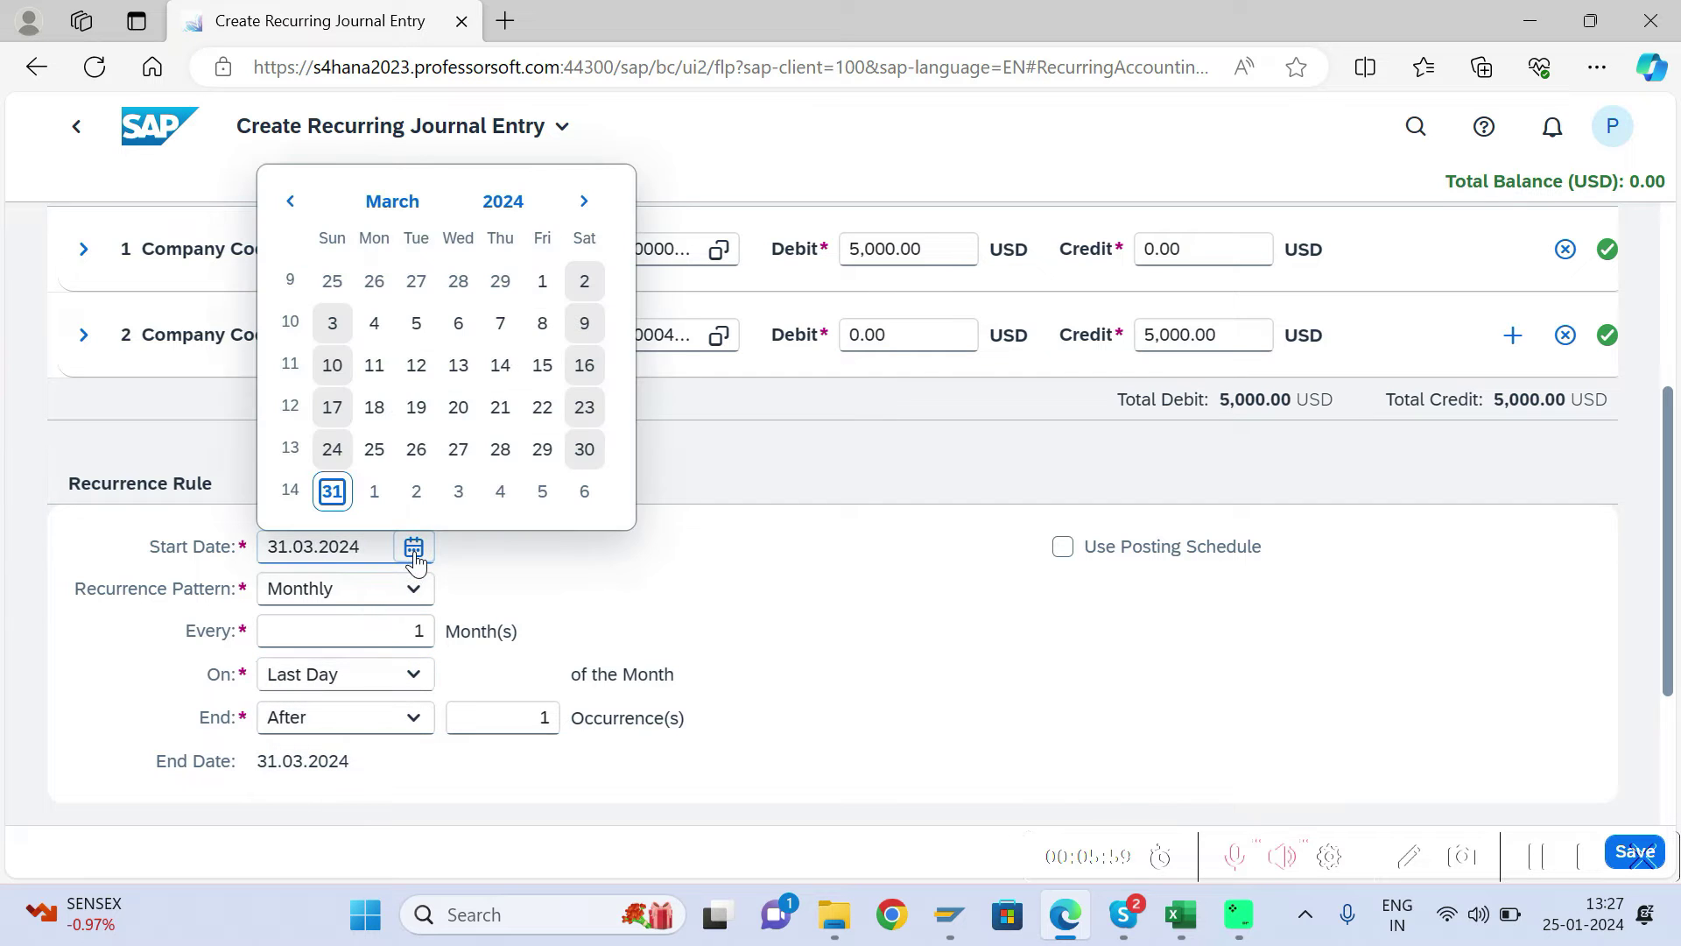
left_click(542, 449)
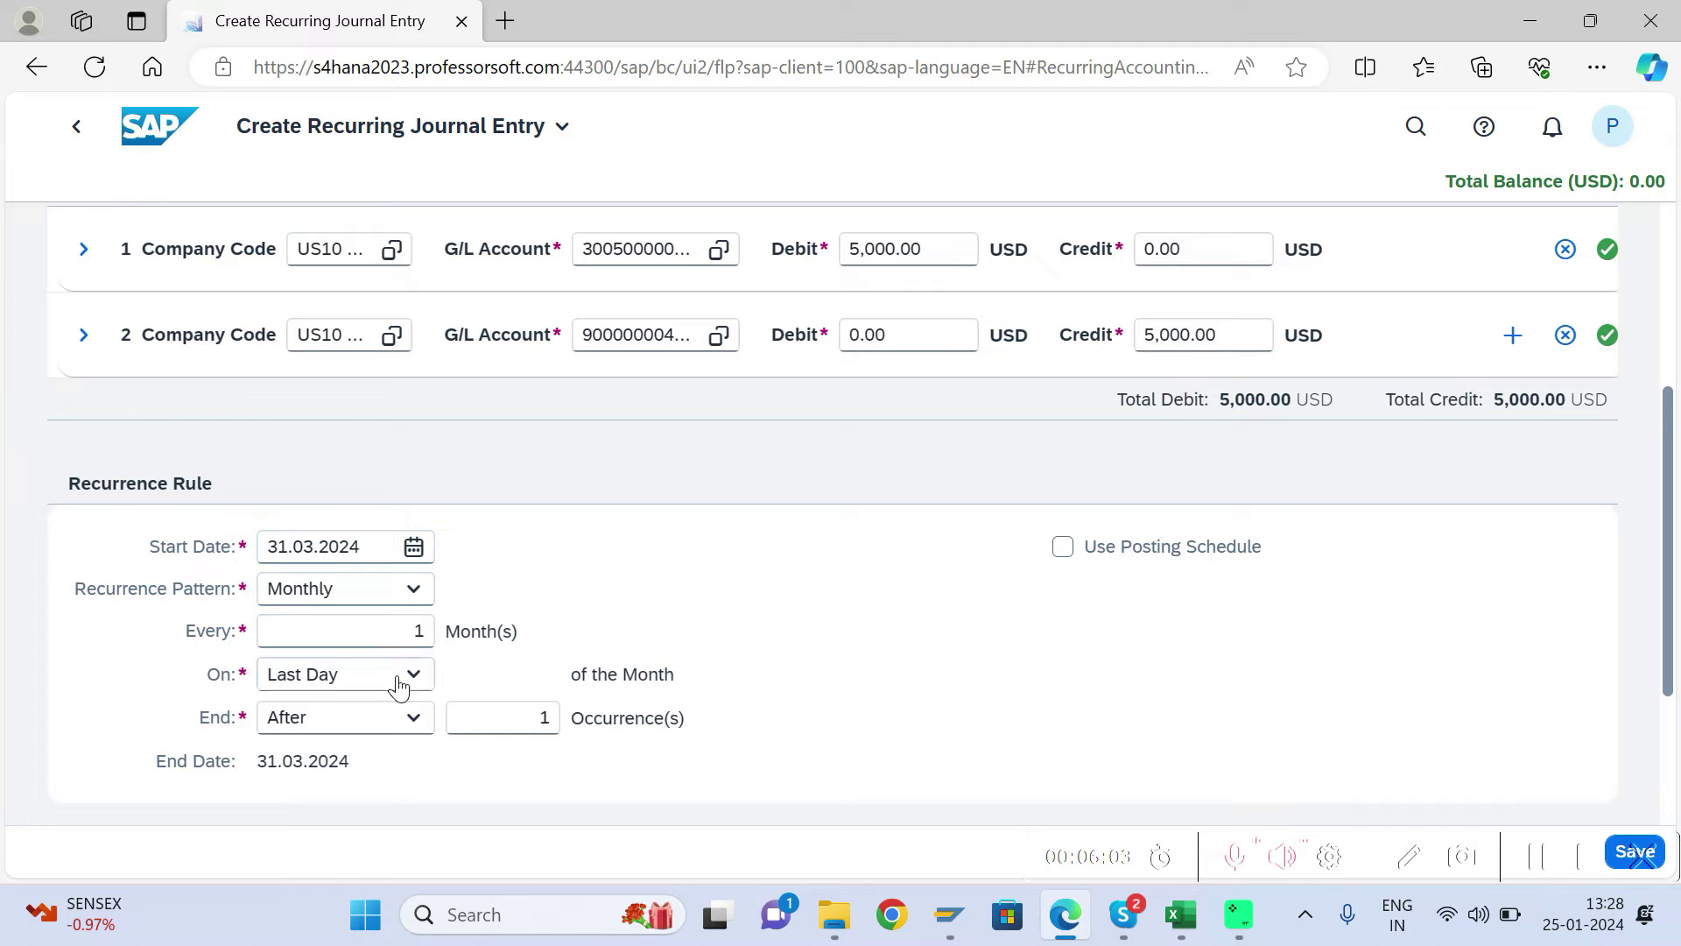
left_click(414, 551)
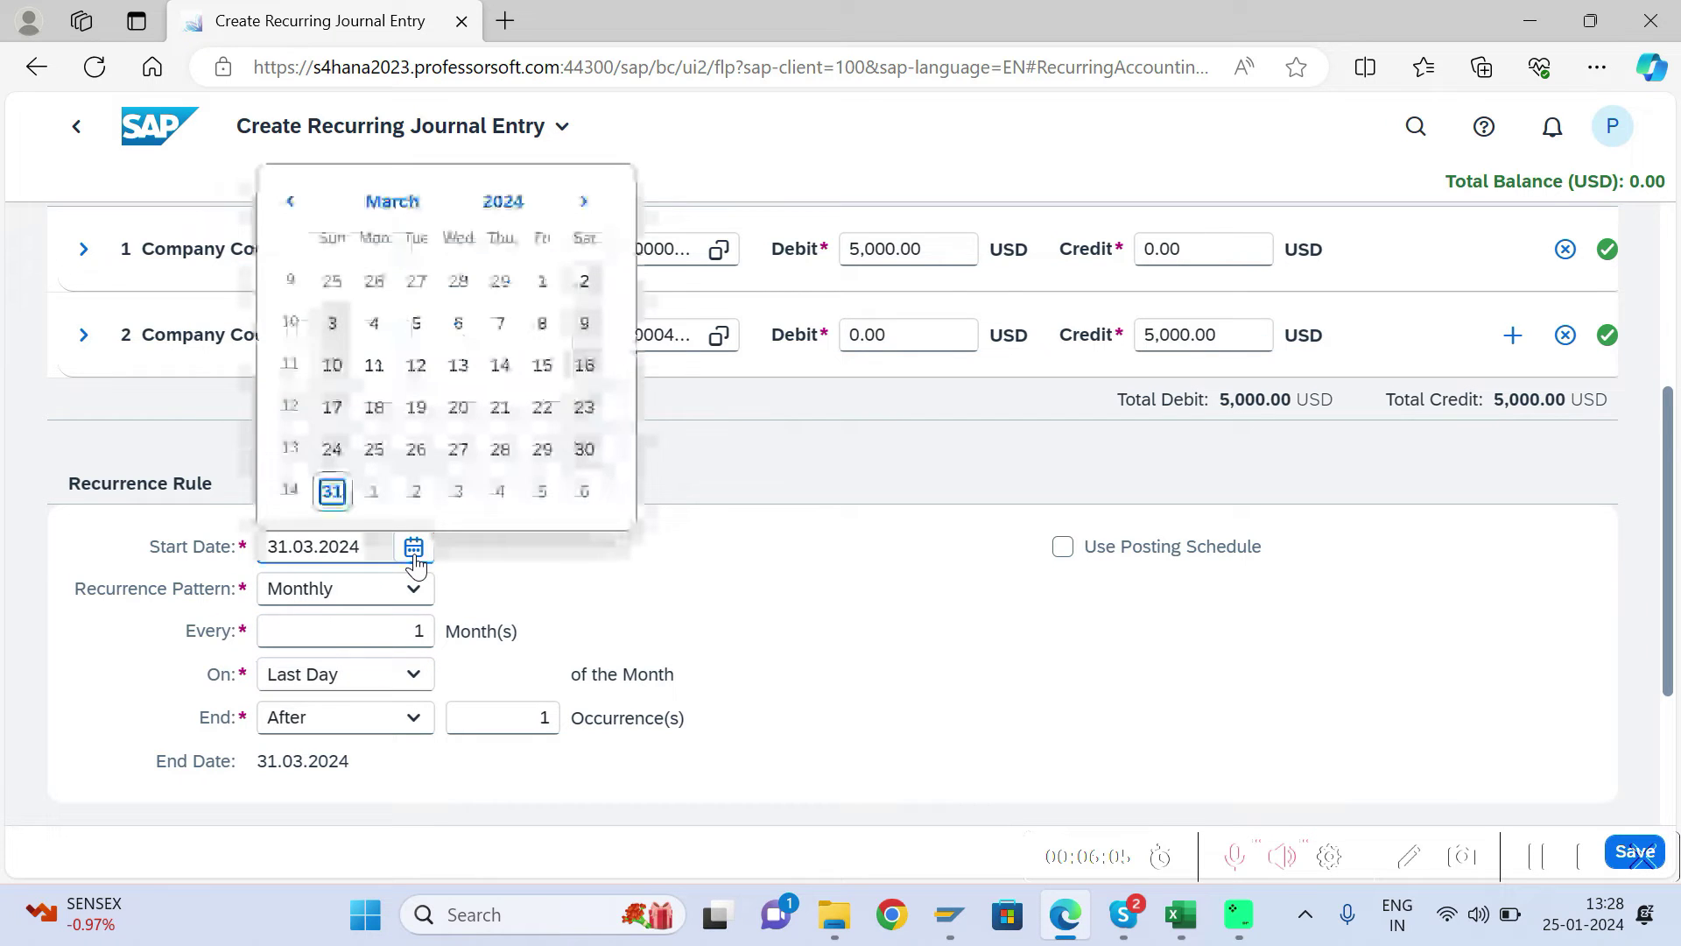
left_click(502, 287)
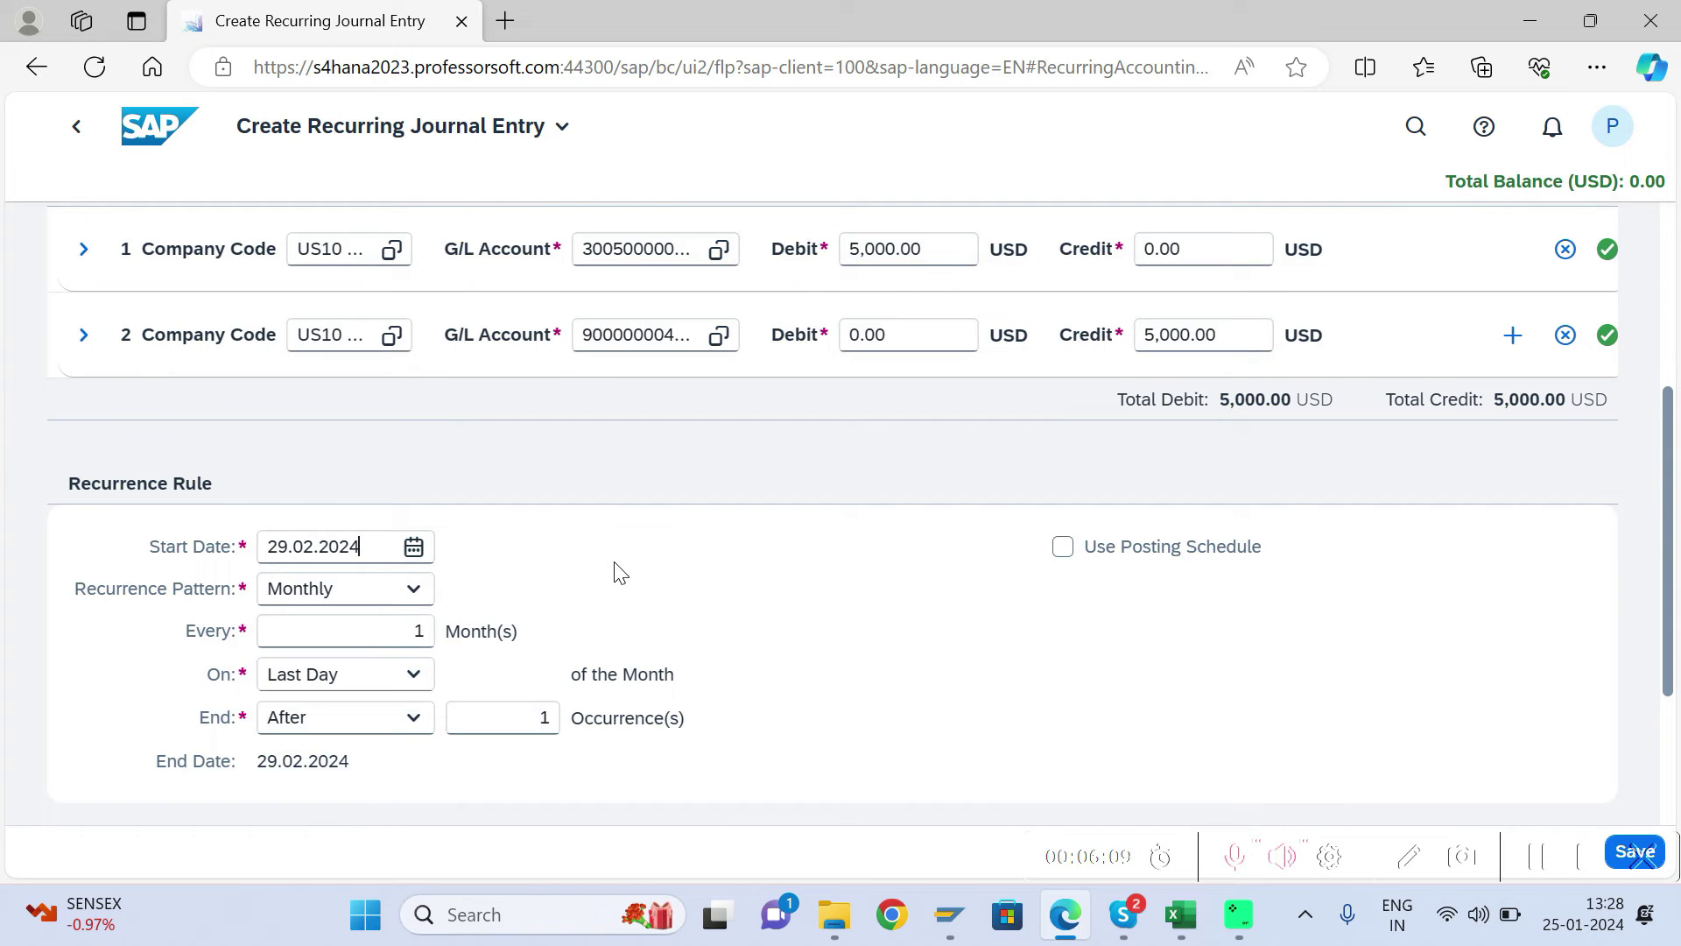
Keep the recurrence interval at every 1 month and set it to end after 11 occurrences
left_click_drag(376, 545, 245, 552)
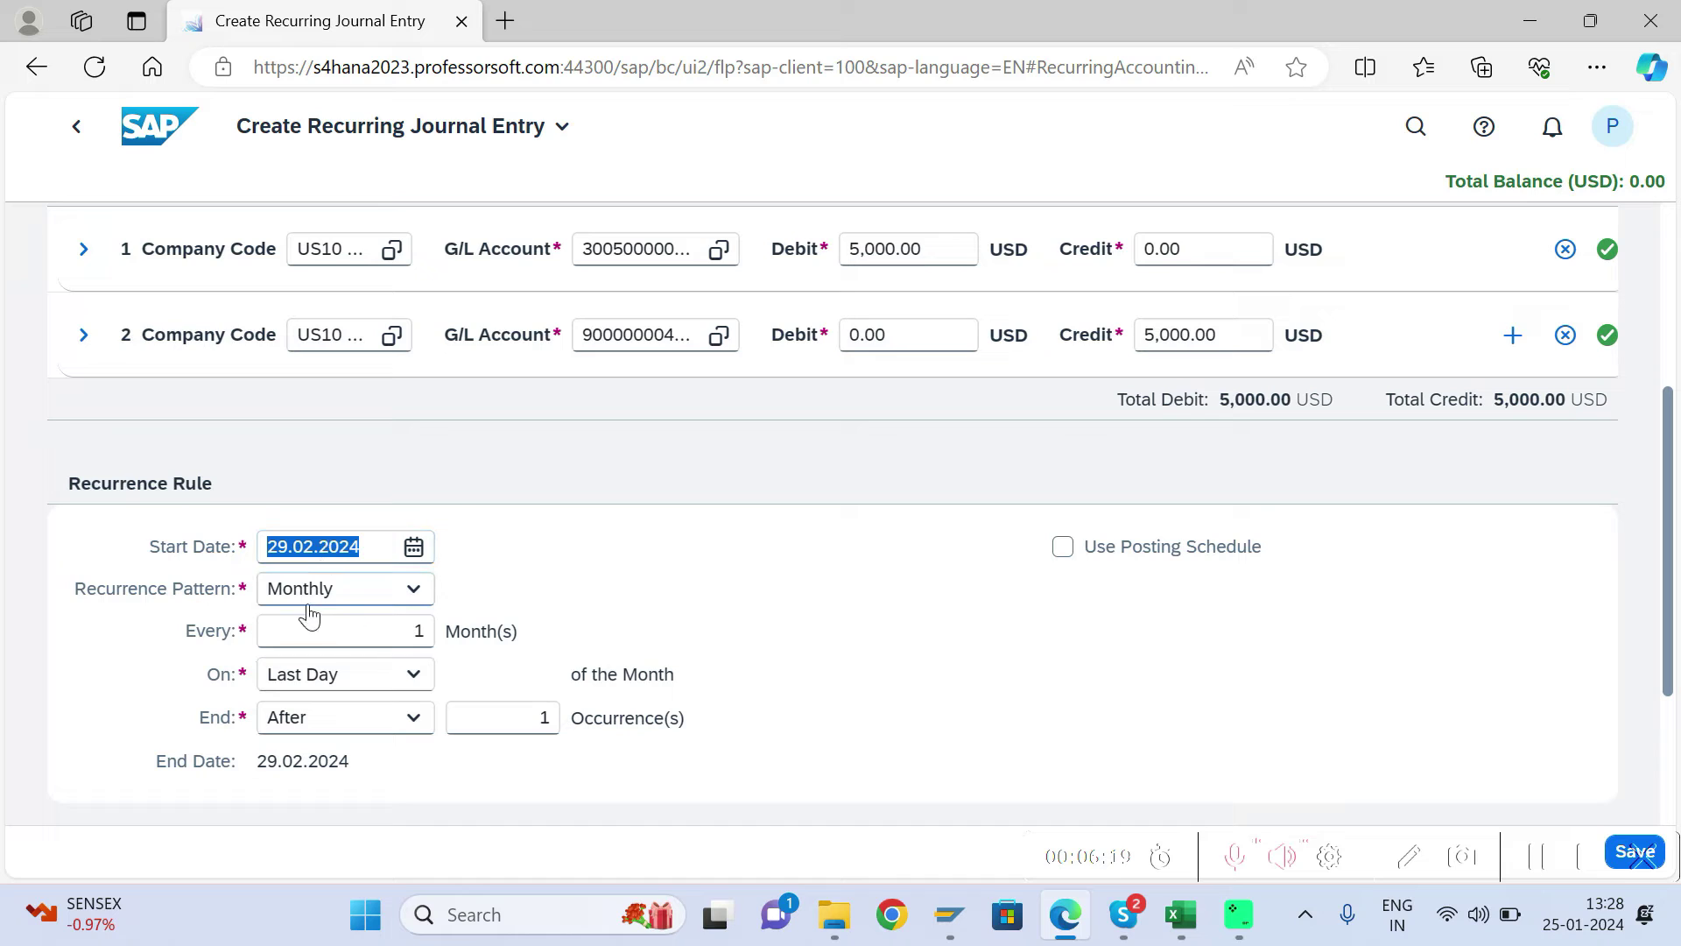
left_click(412, 631)
double_click(419, 631)
left_click(530, 706)
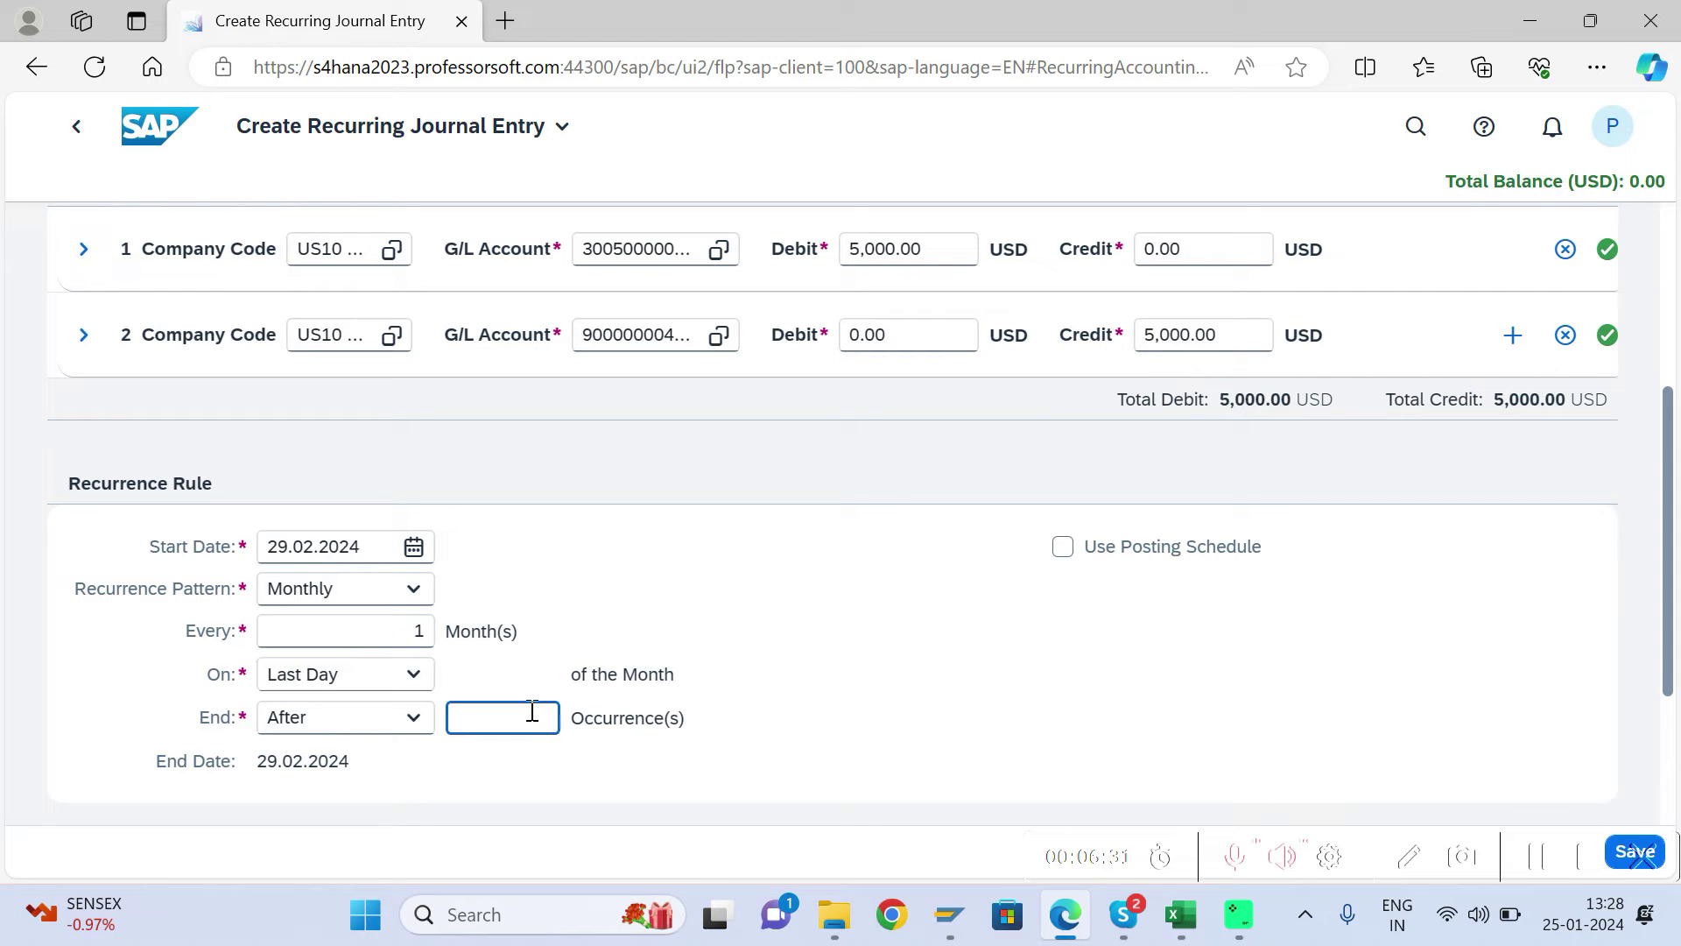
type("11")
left_click(797, 680)
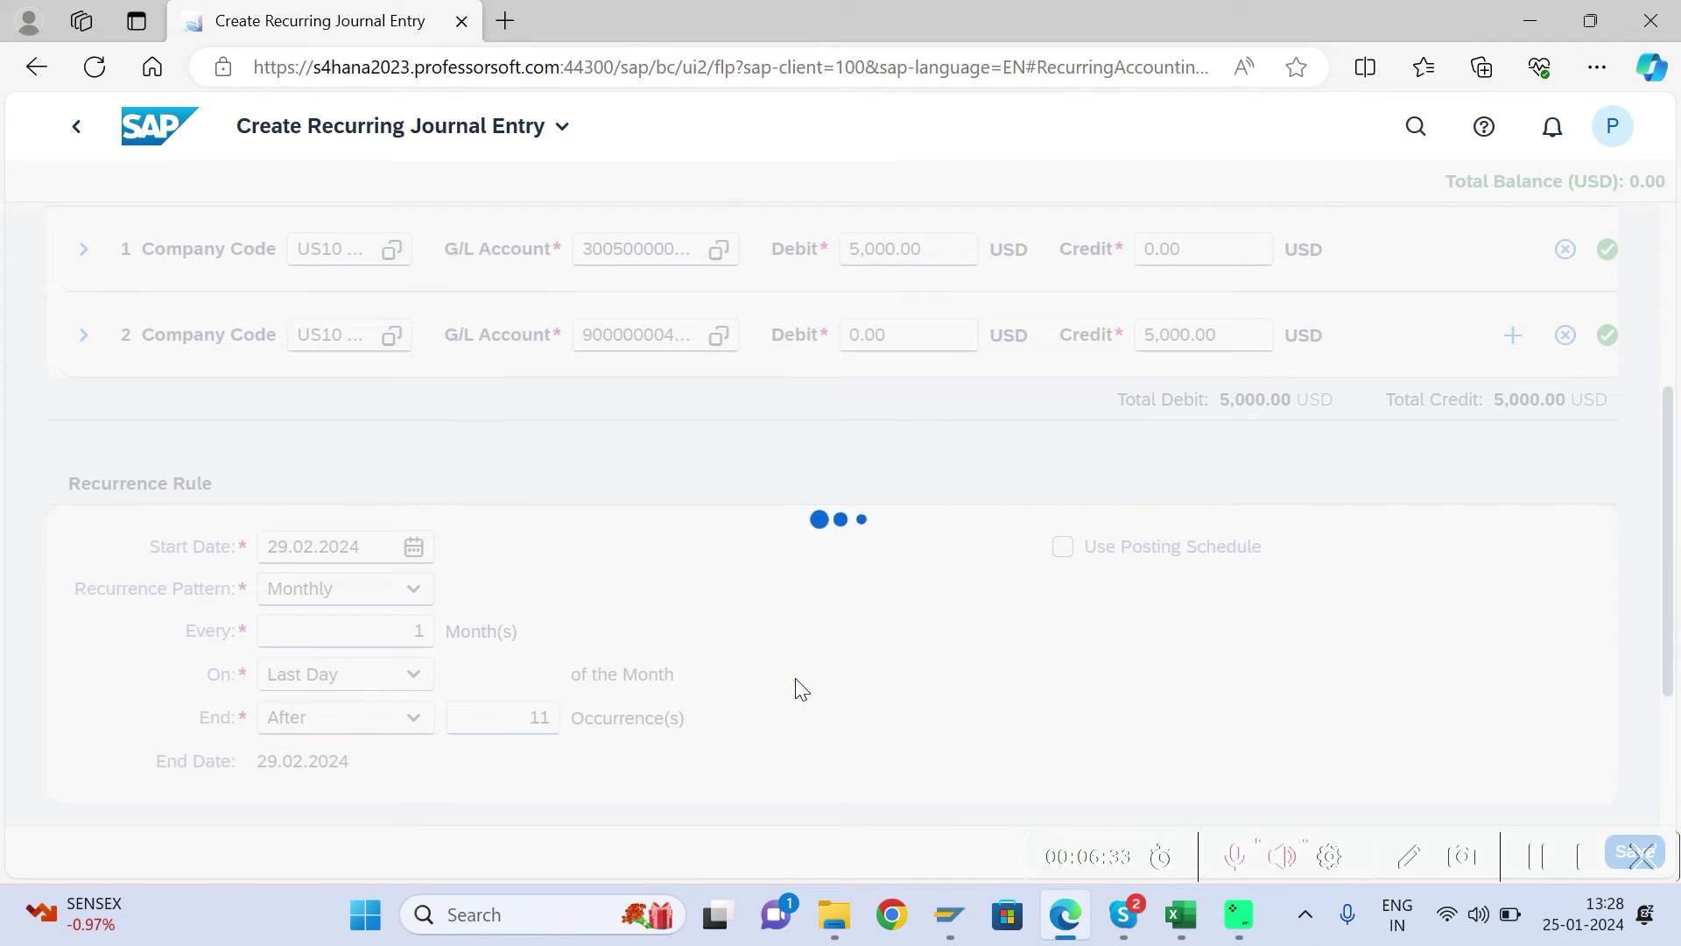
double_click(535, 719)
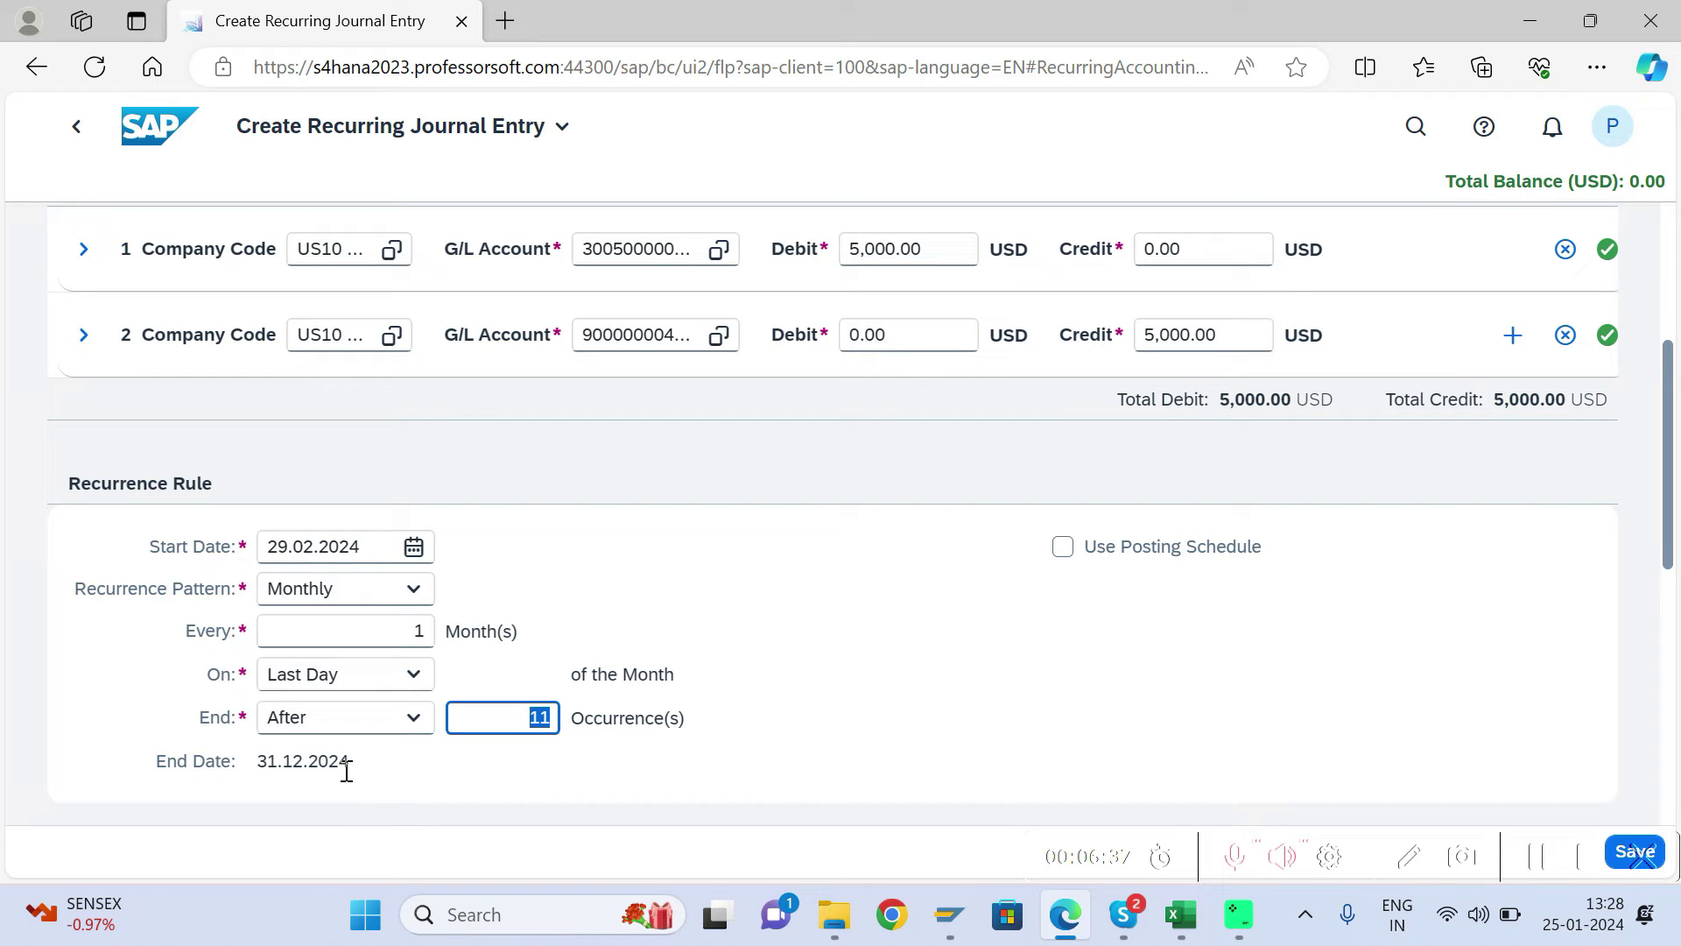
left_click_drag(351, 767, 260, 772)
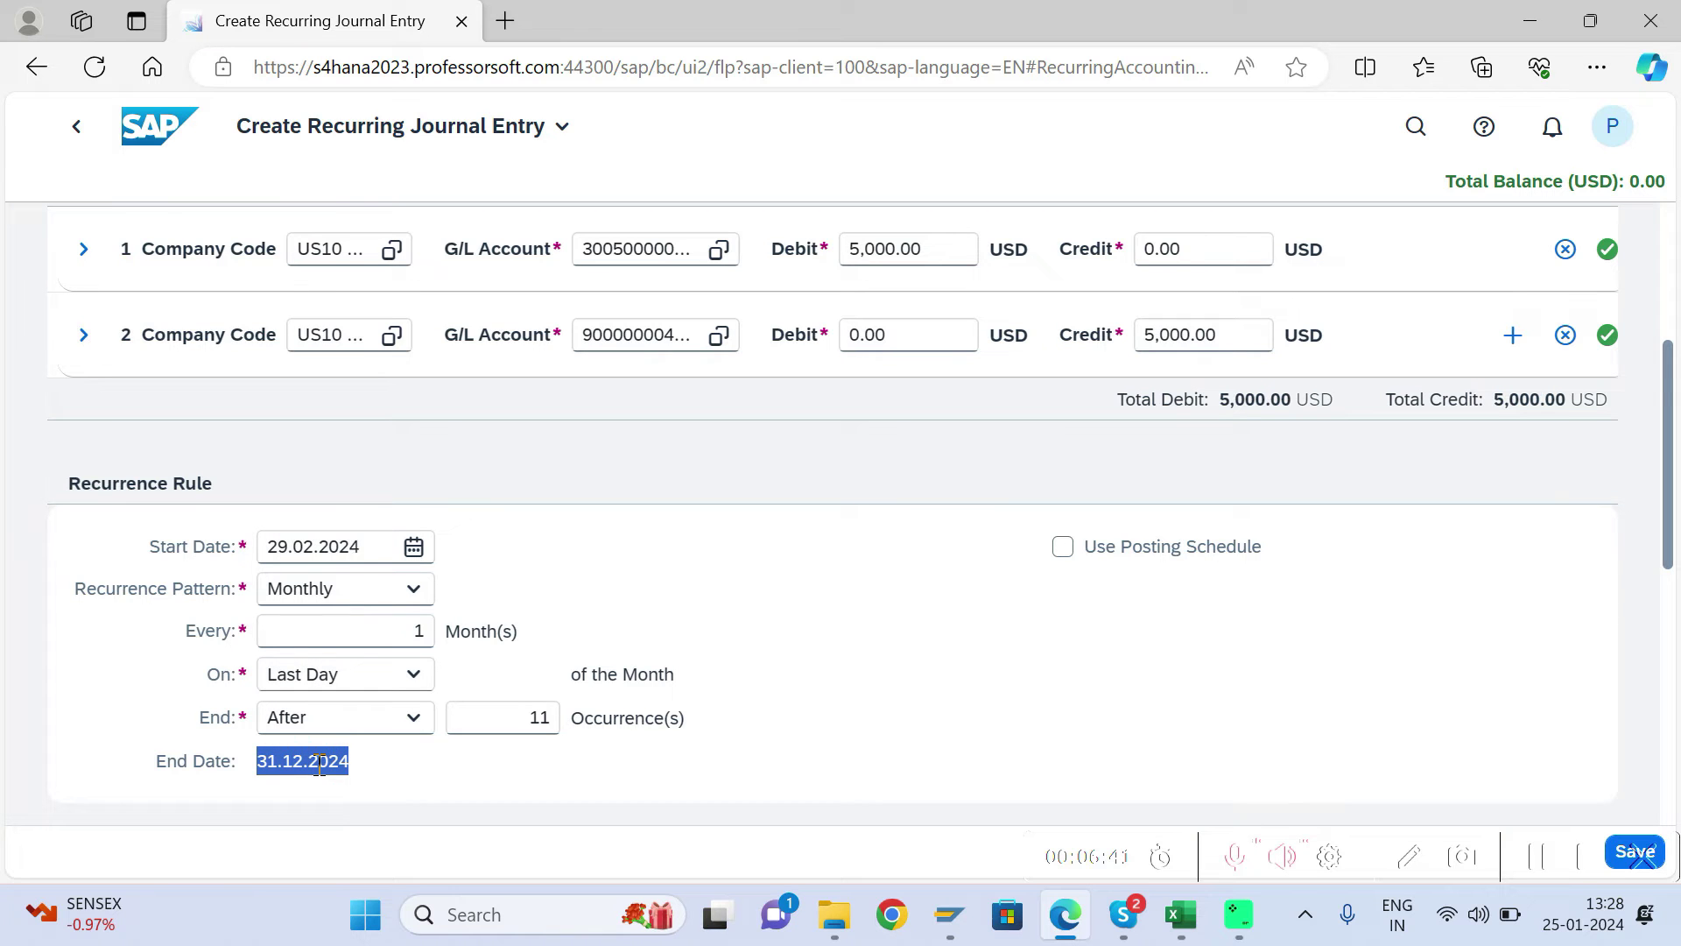
left_click(352, 764)
Review the list of scheduled postings and save the recurring journal entry
left_click_drag(1672, 513, 1672, 740)
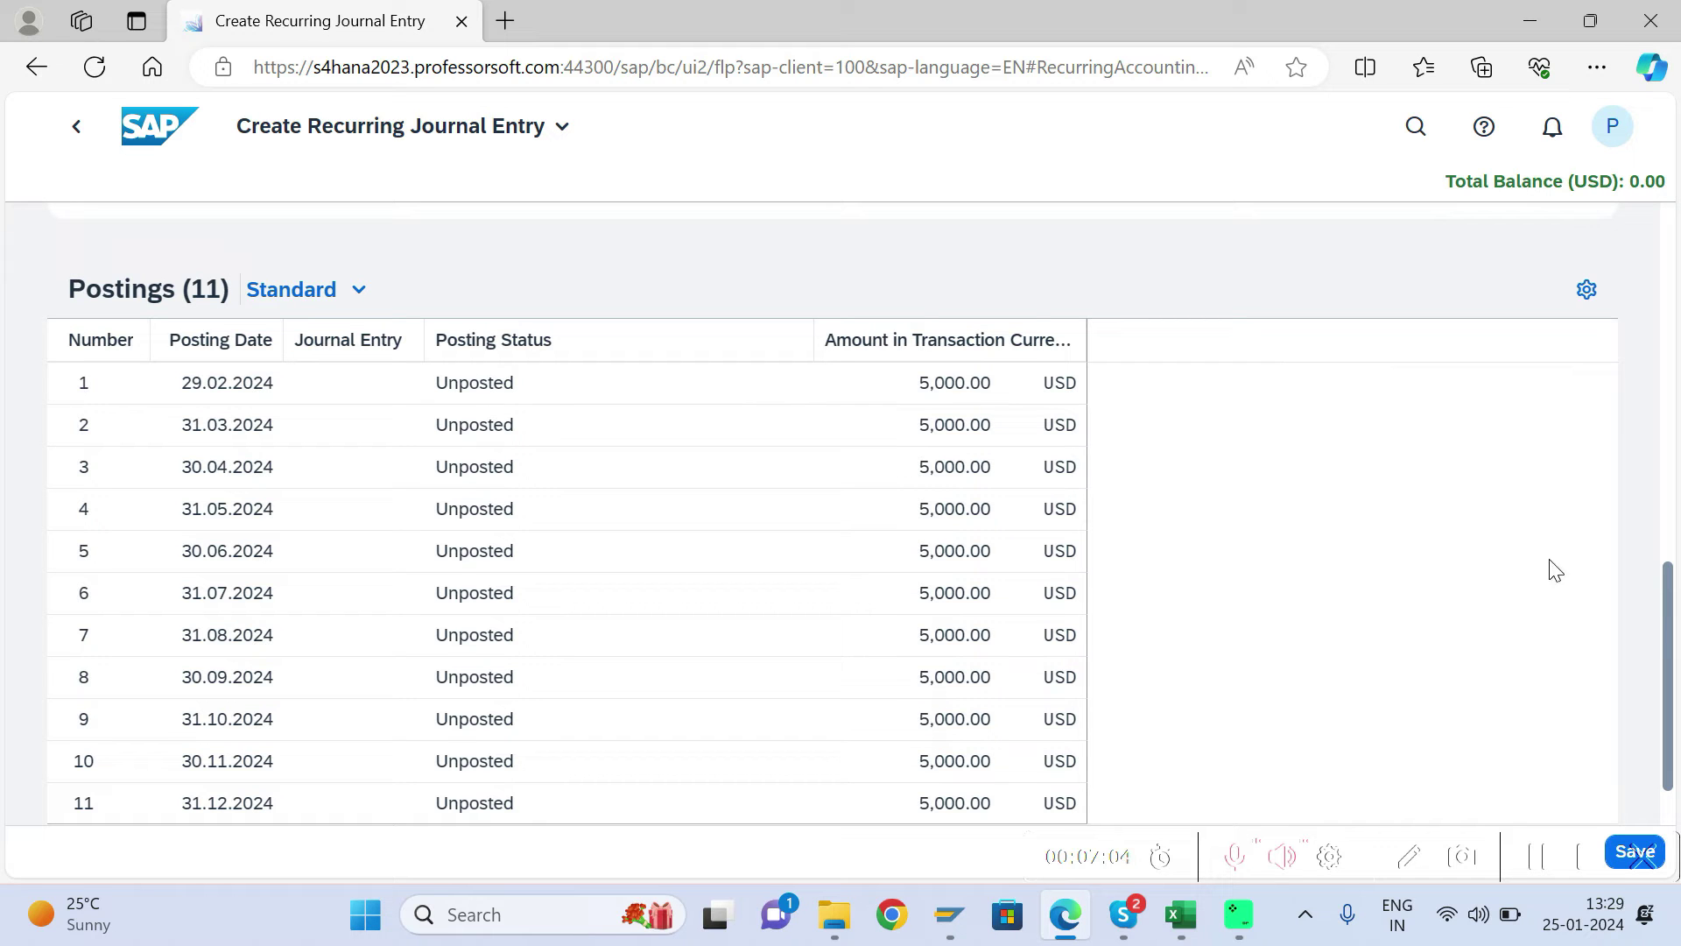
mouse_move(1668, 632)
left_mouse_down()
mouse_move(1672, 267)
mouse_move(1676, 731)
mouse_move(1675, 350)
mouse_move(1674, 617)
left_mouse_up()
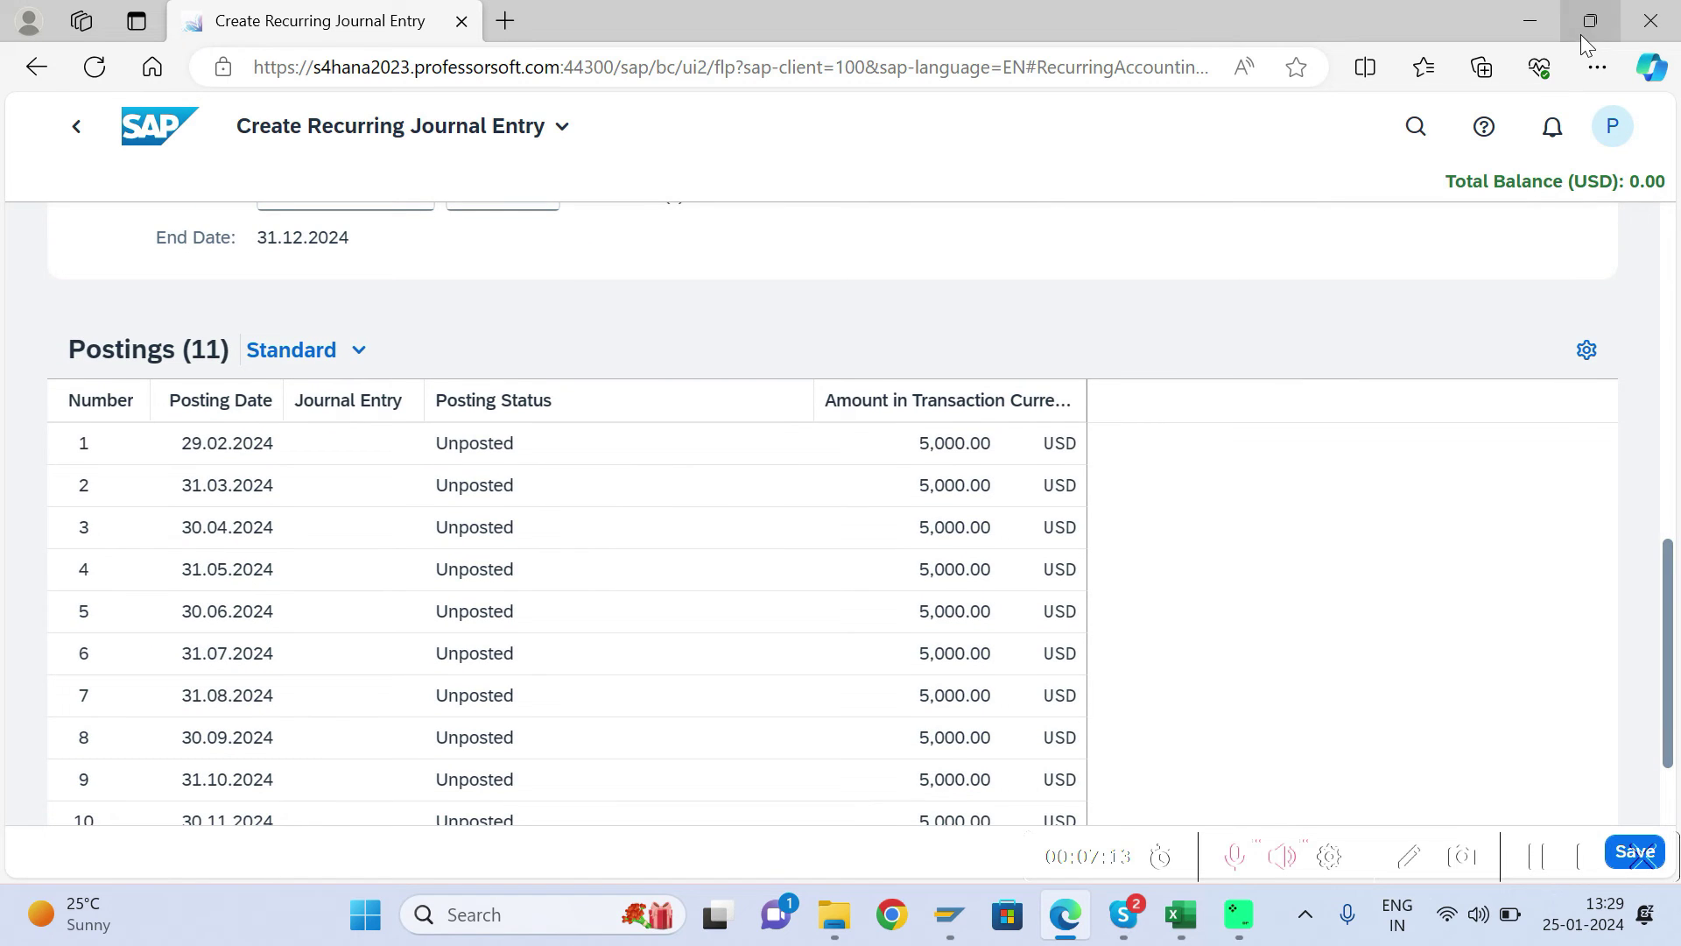
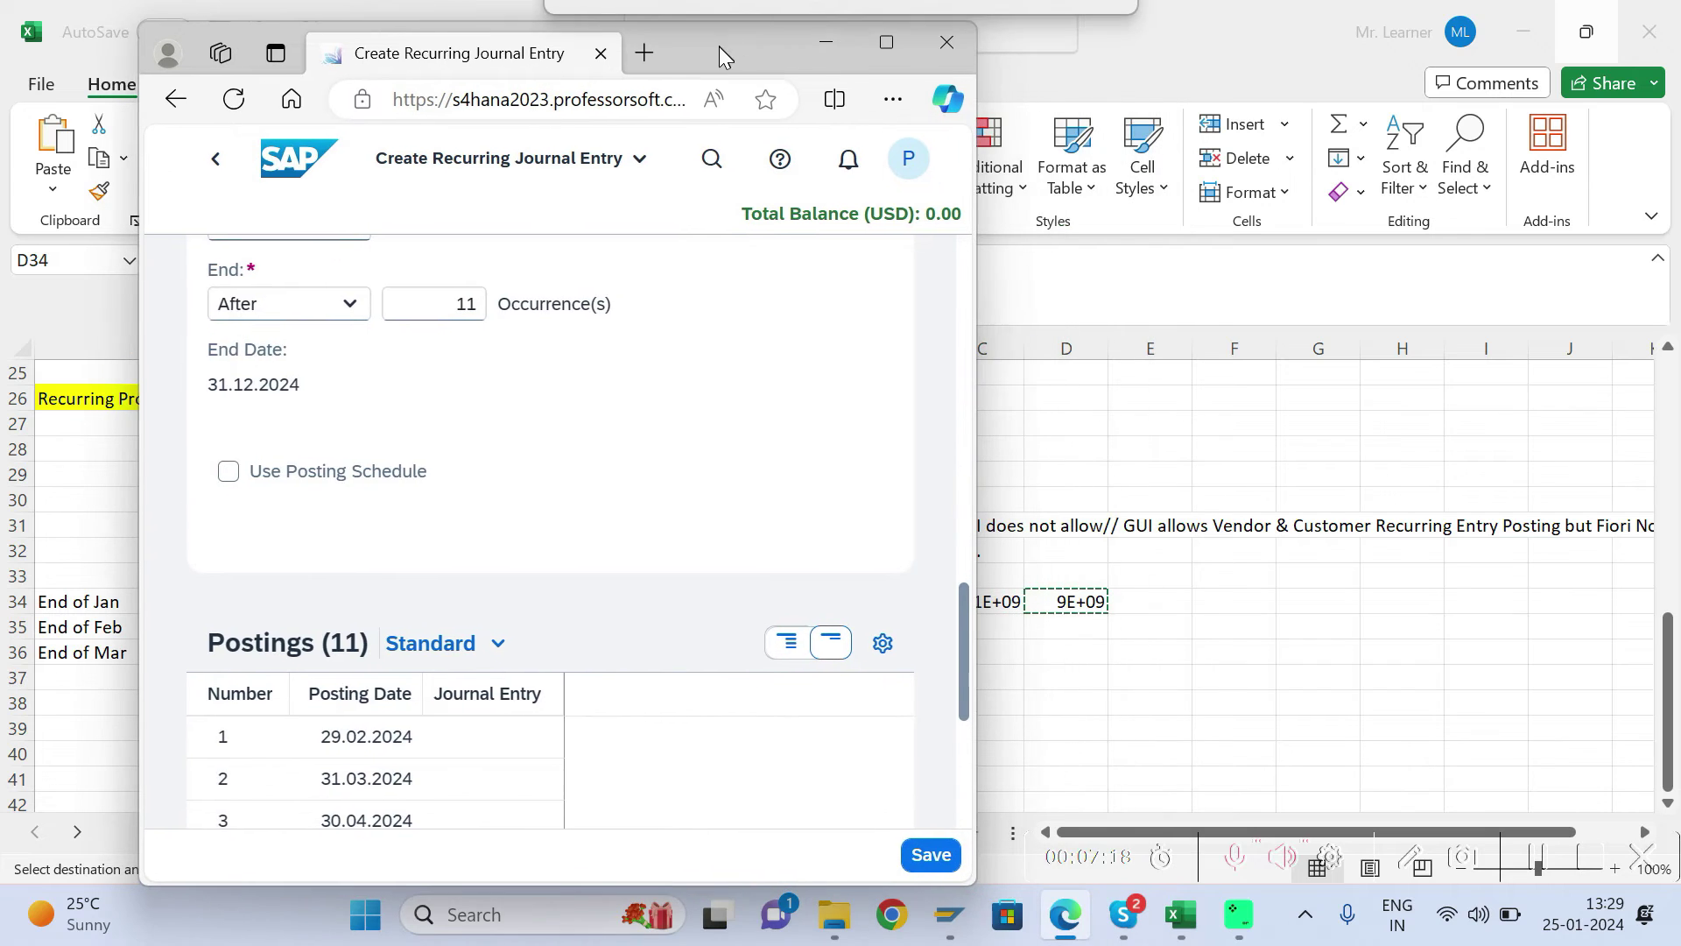
left_click(927, 854)
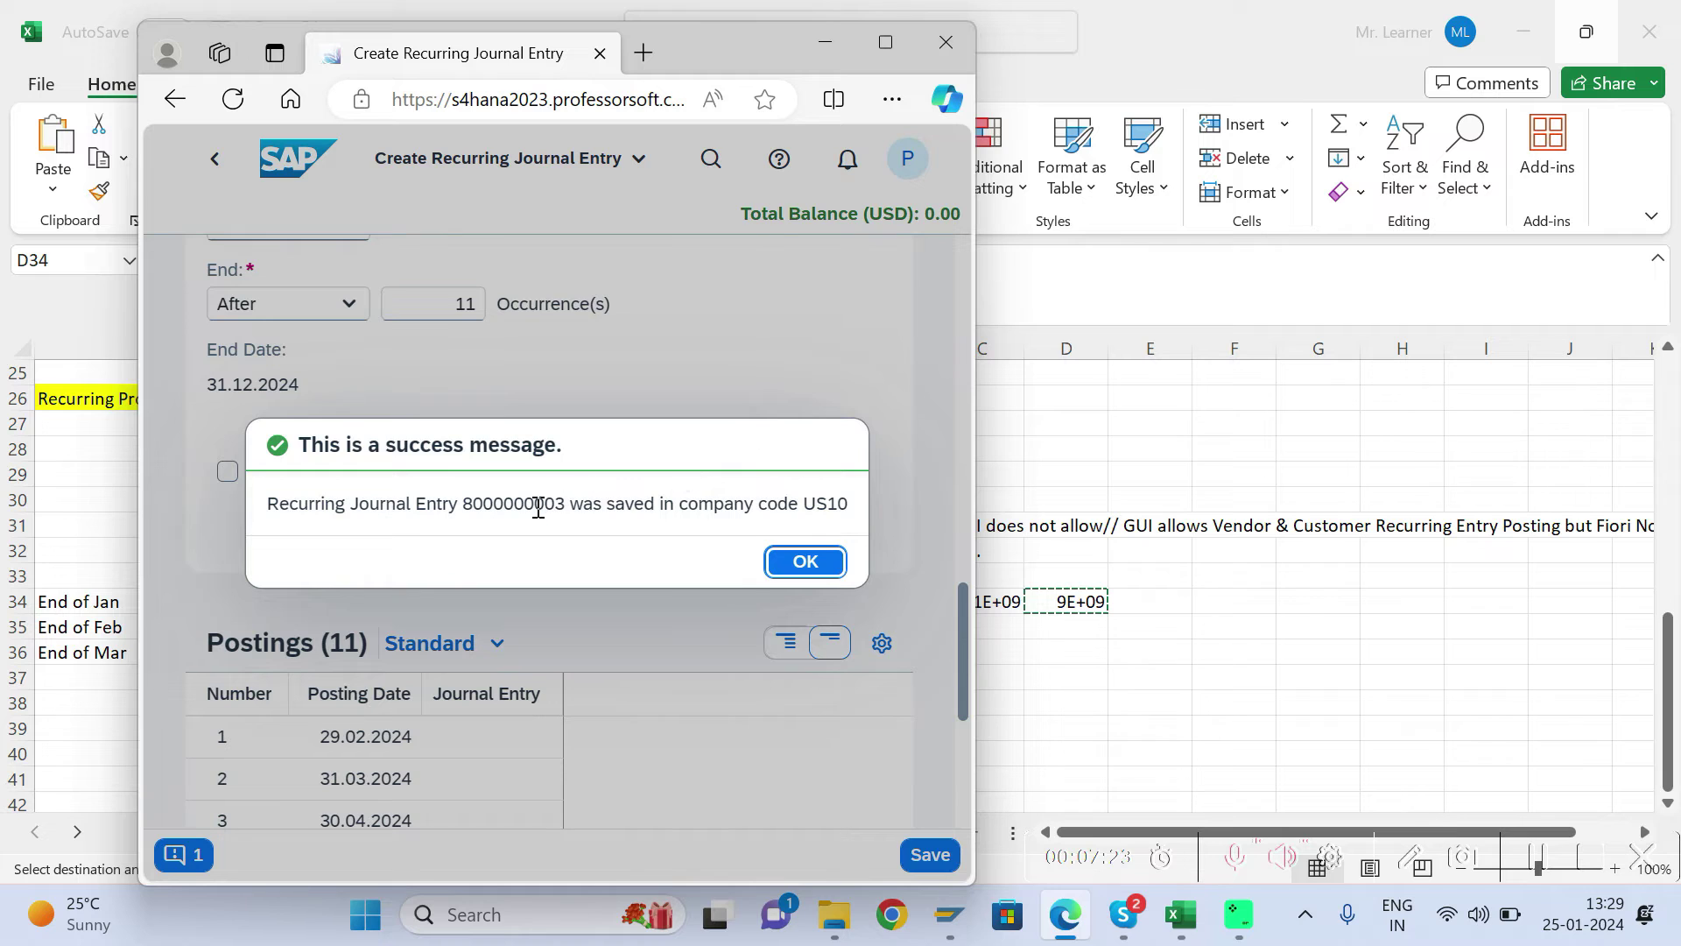
Copy the saved recurring journal entry's number from the success message into cell C29 of the Excel sheet, matching the destination formatting
double_click(538, 508)
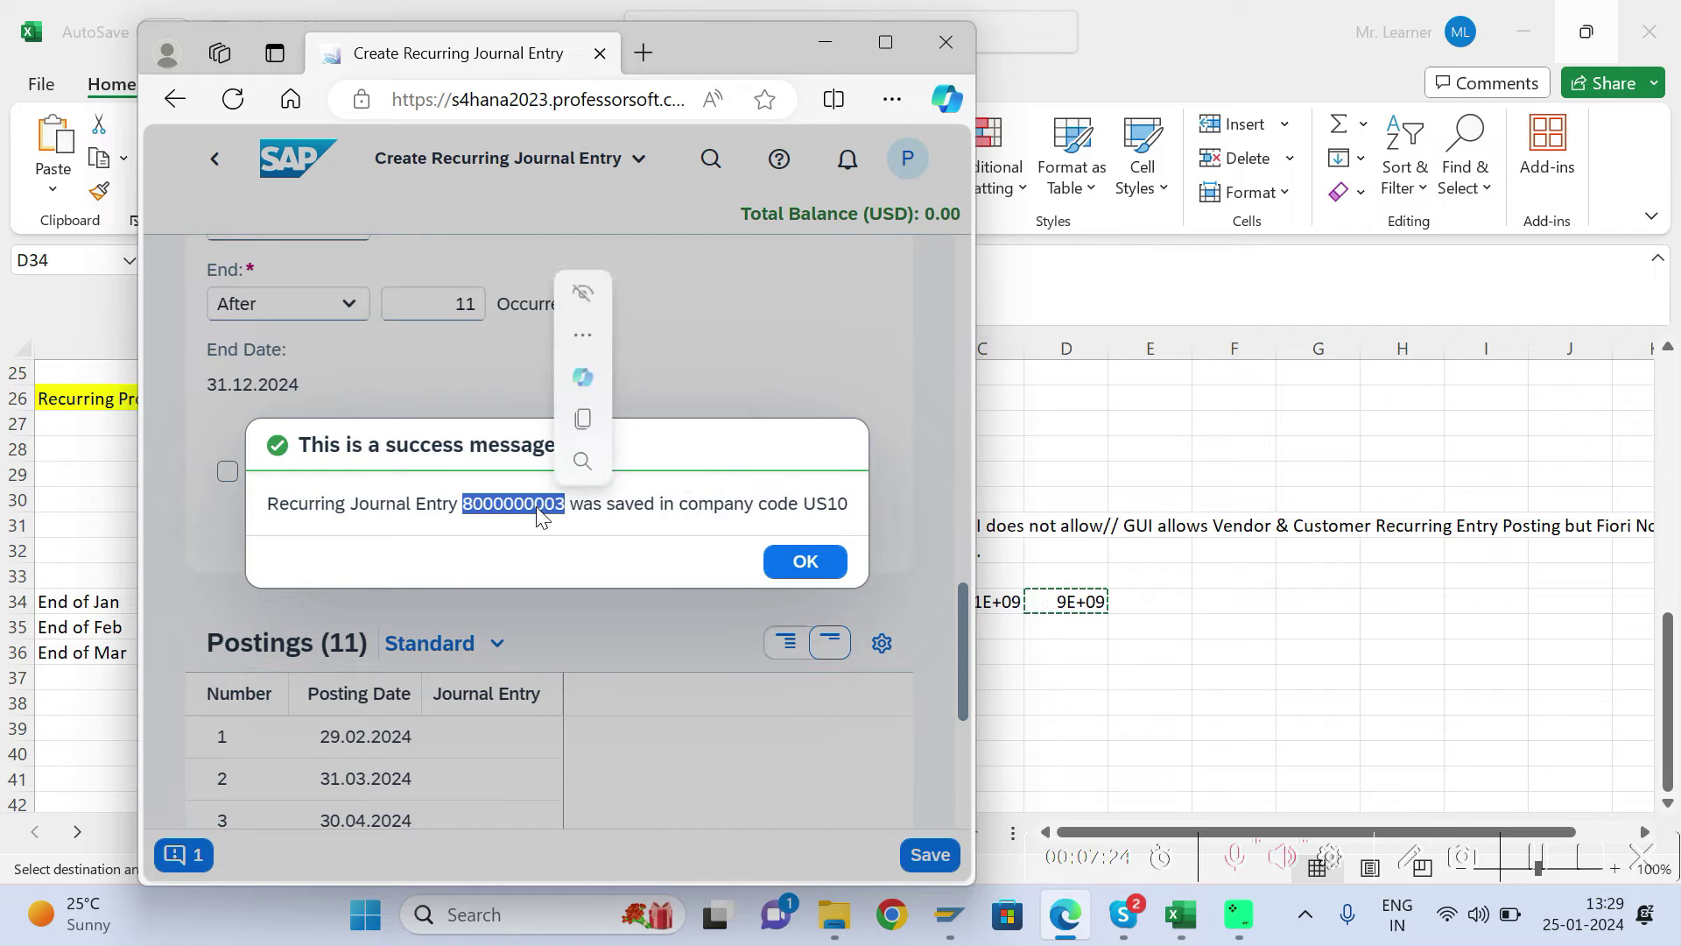
key("ctrl+c")
key("alt+Tab")
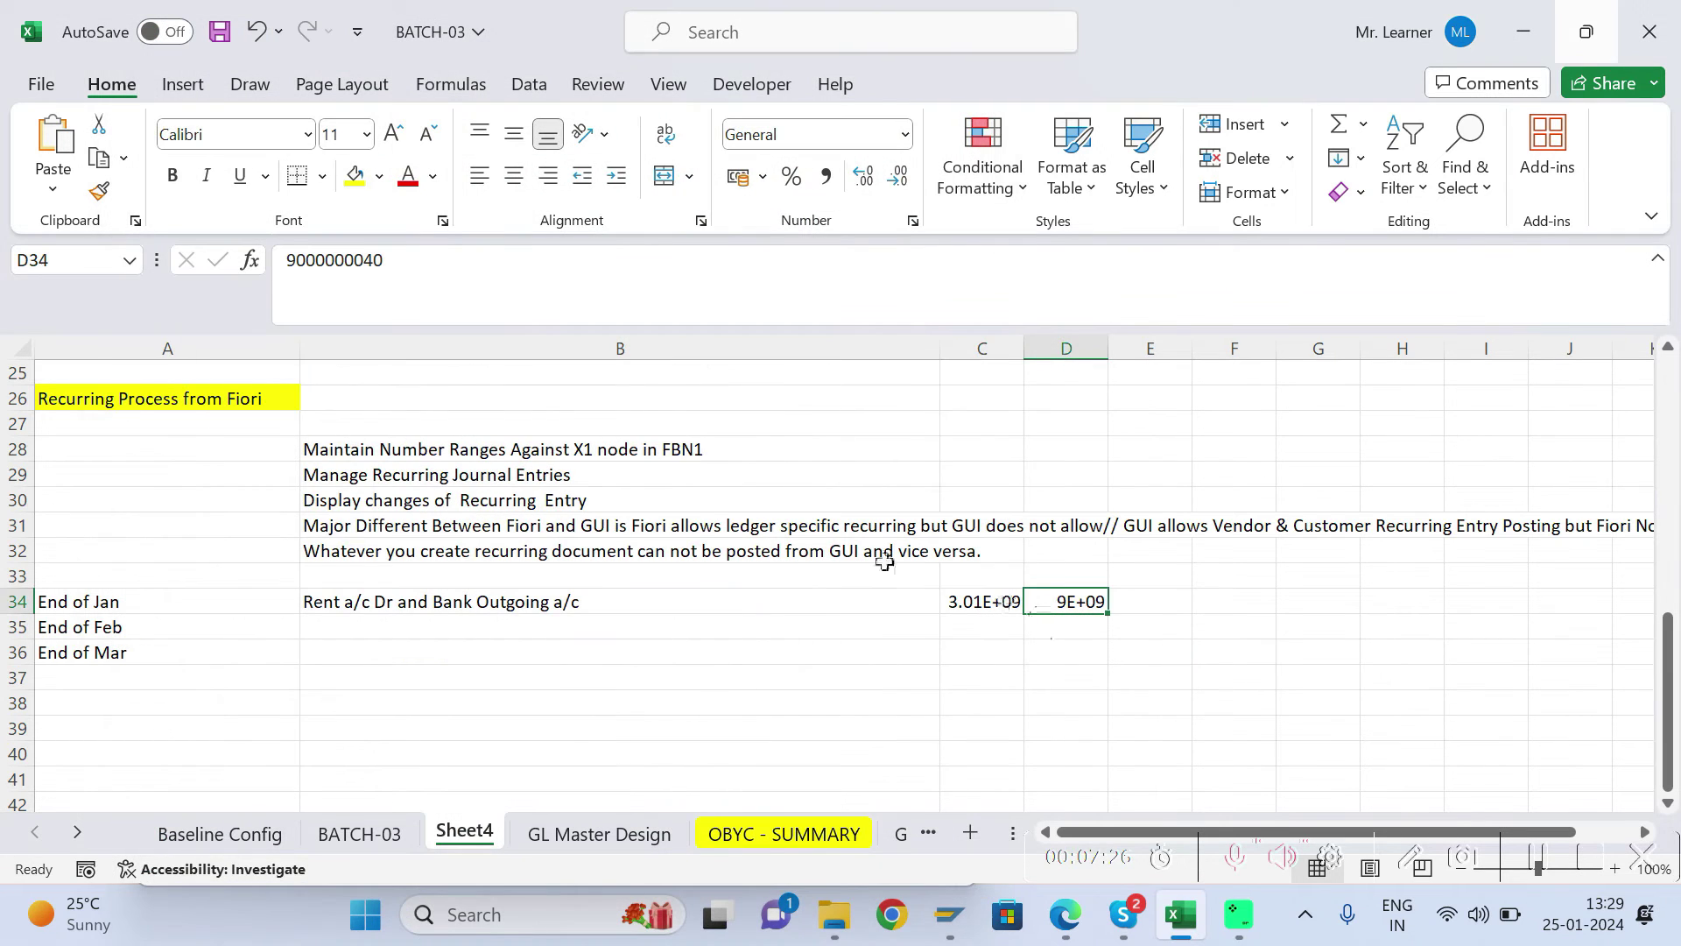
left_click(623, 486)
left_click(1003, 478)
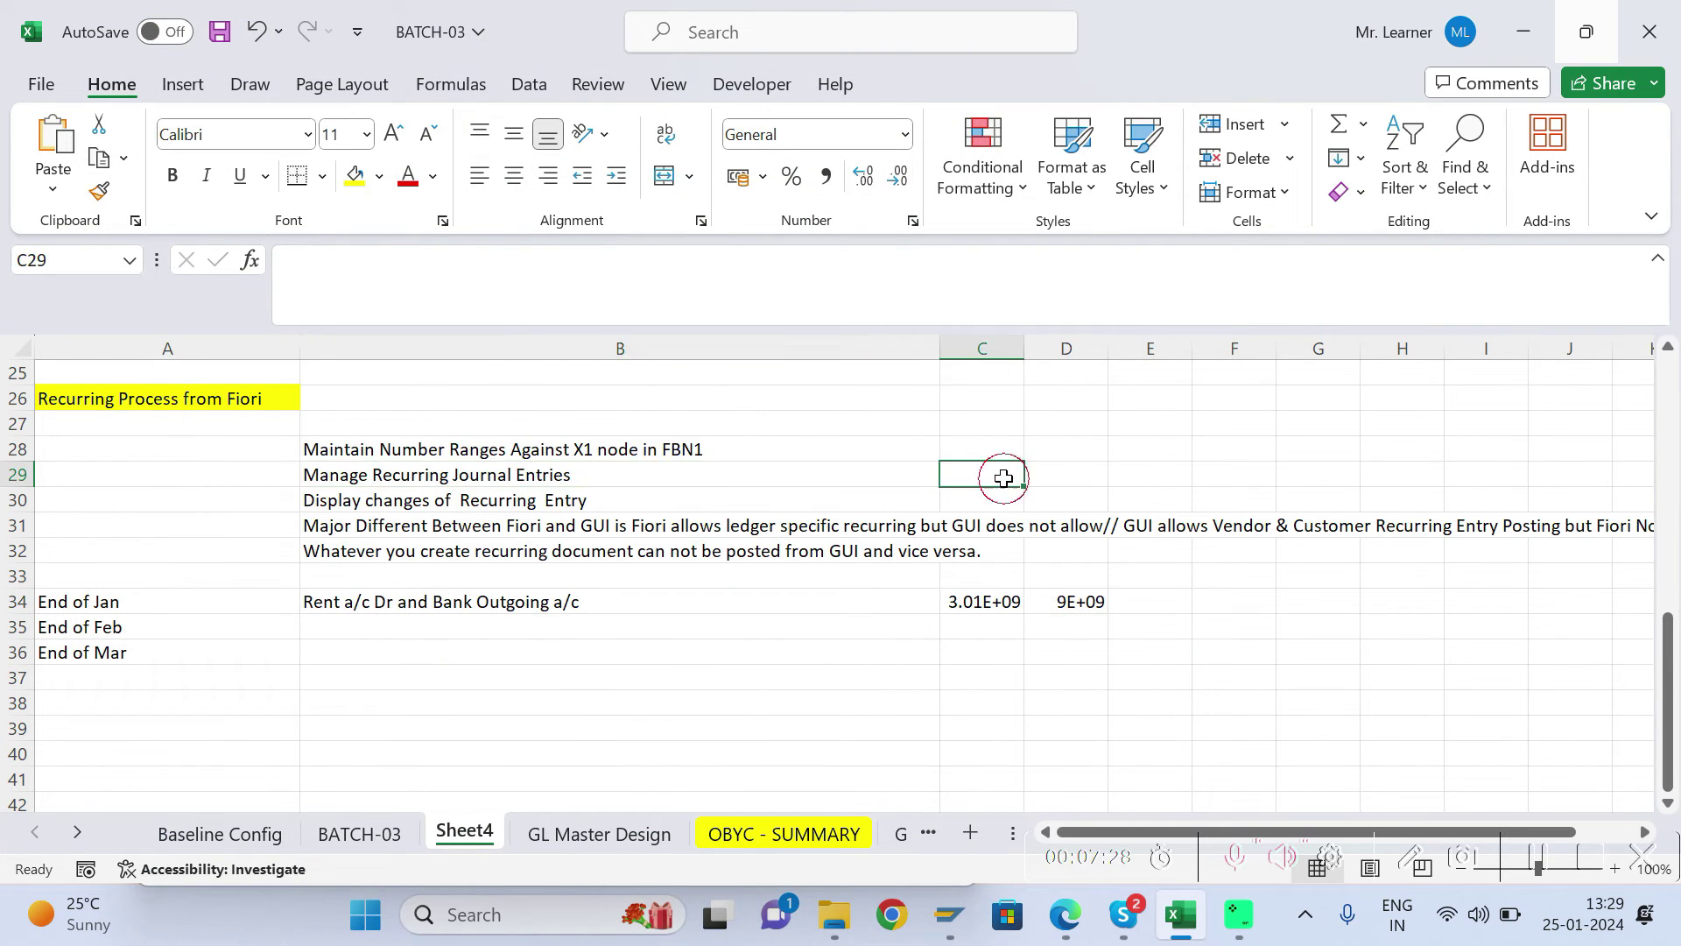
key("ctrl+v")
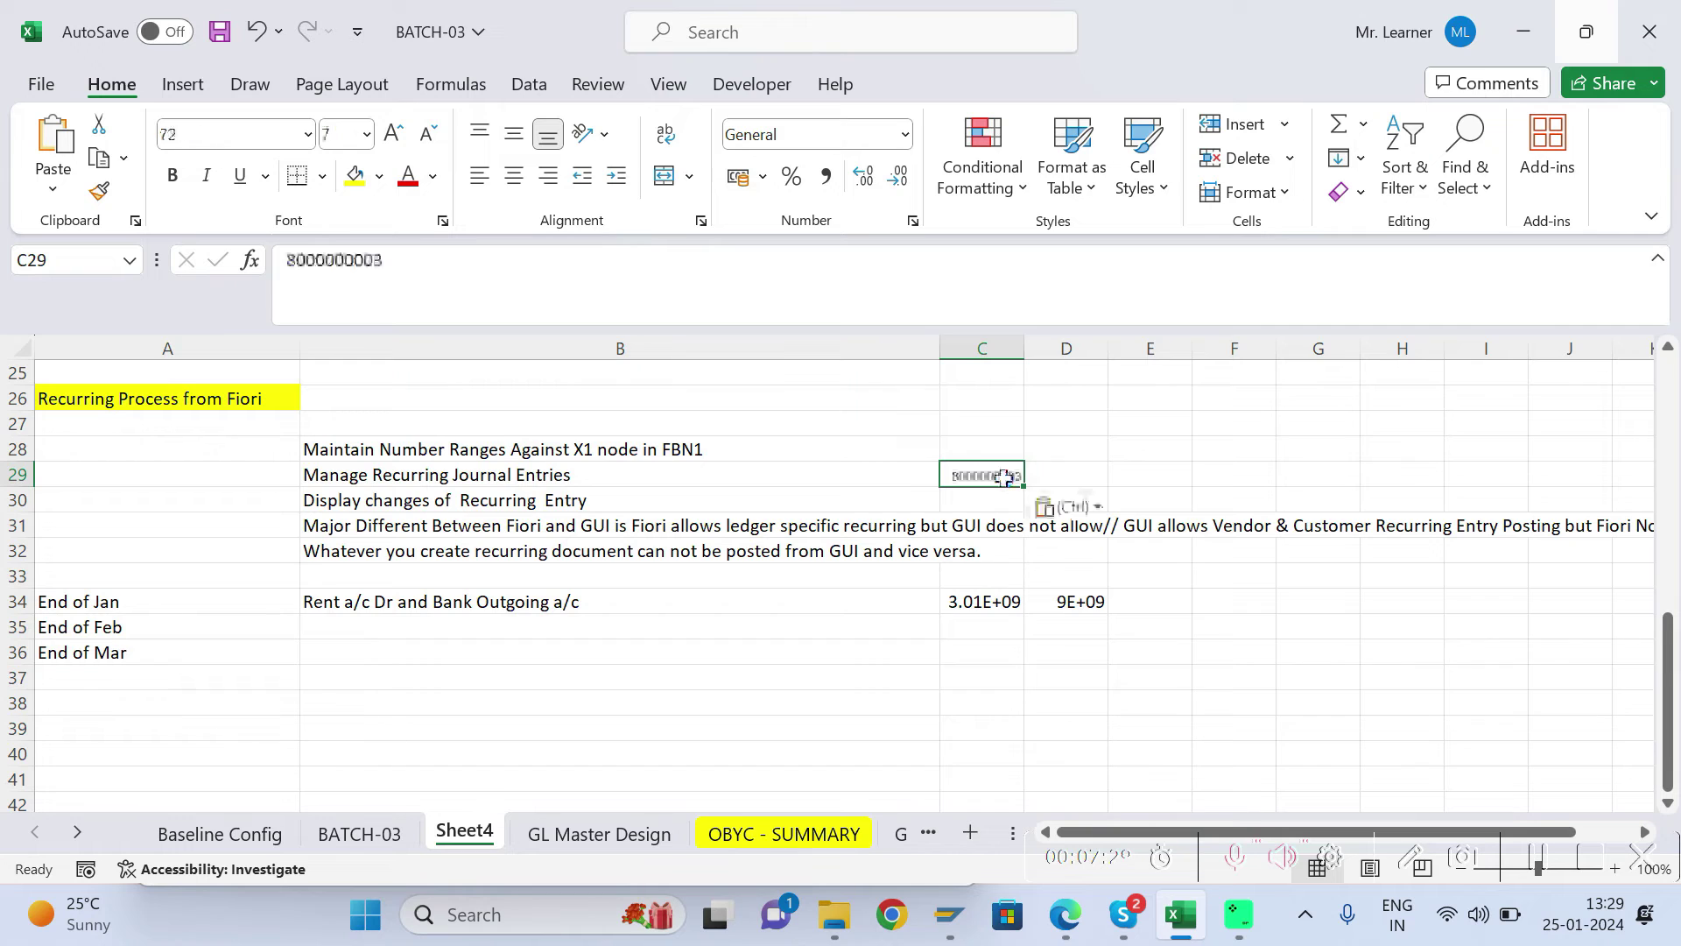
left_click(1086, 507)
left_click(1088, 580)
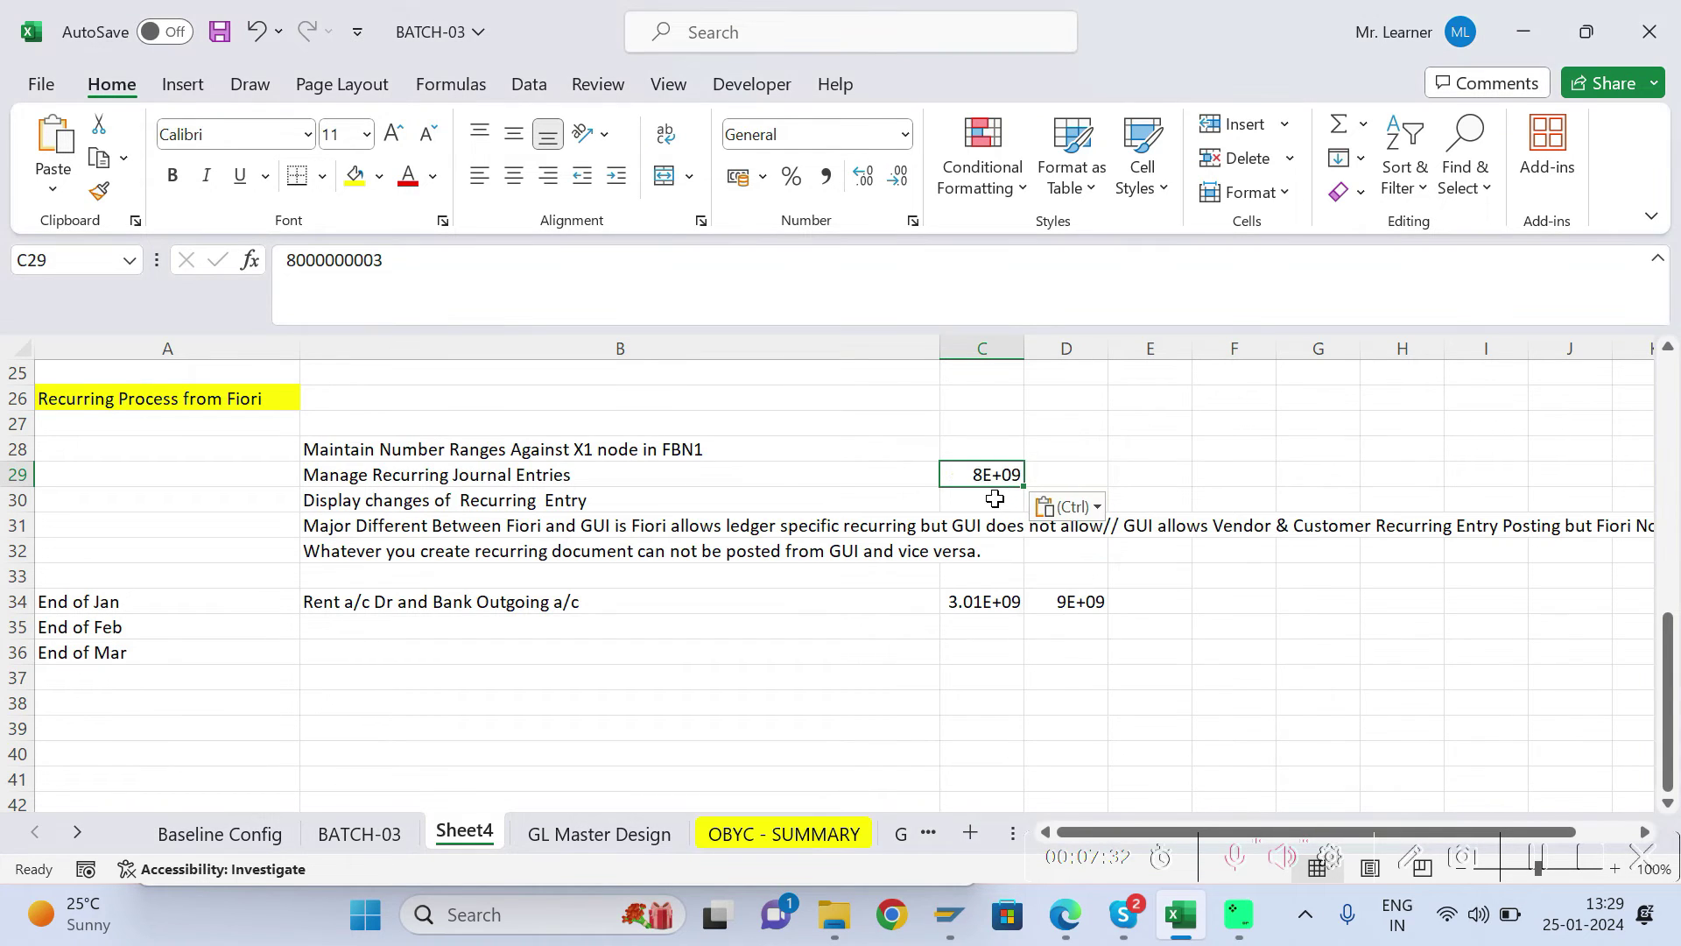
Save the workbook, and widen column C so the whole entry number fits
key("ctrl+s")
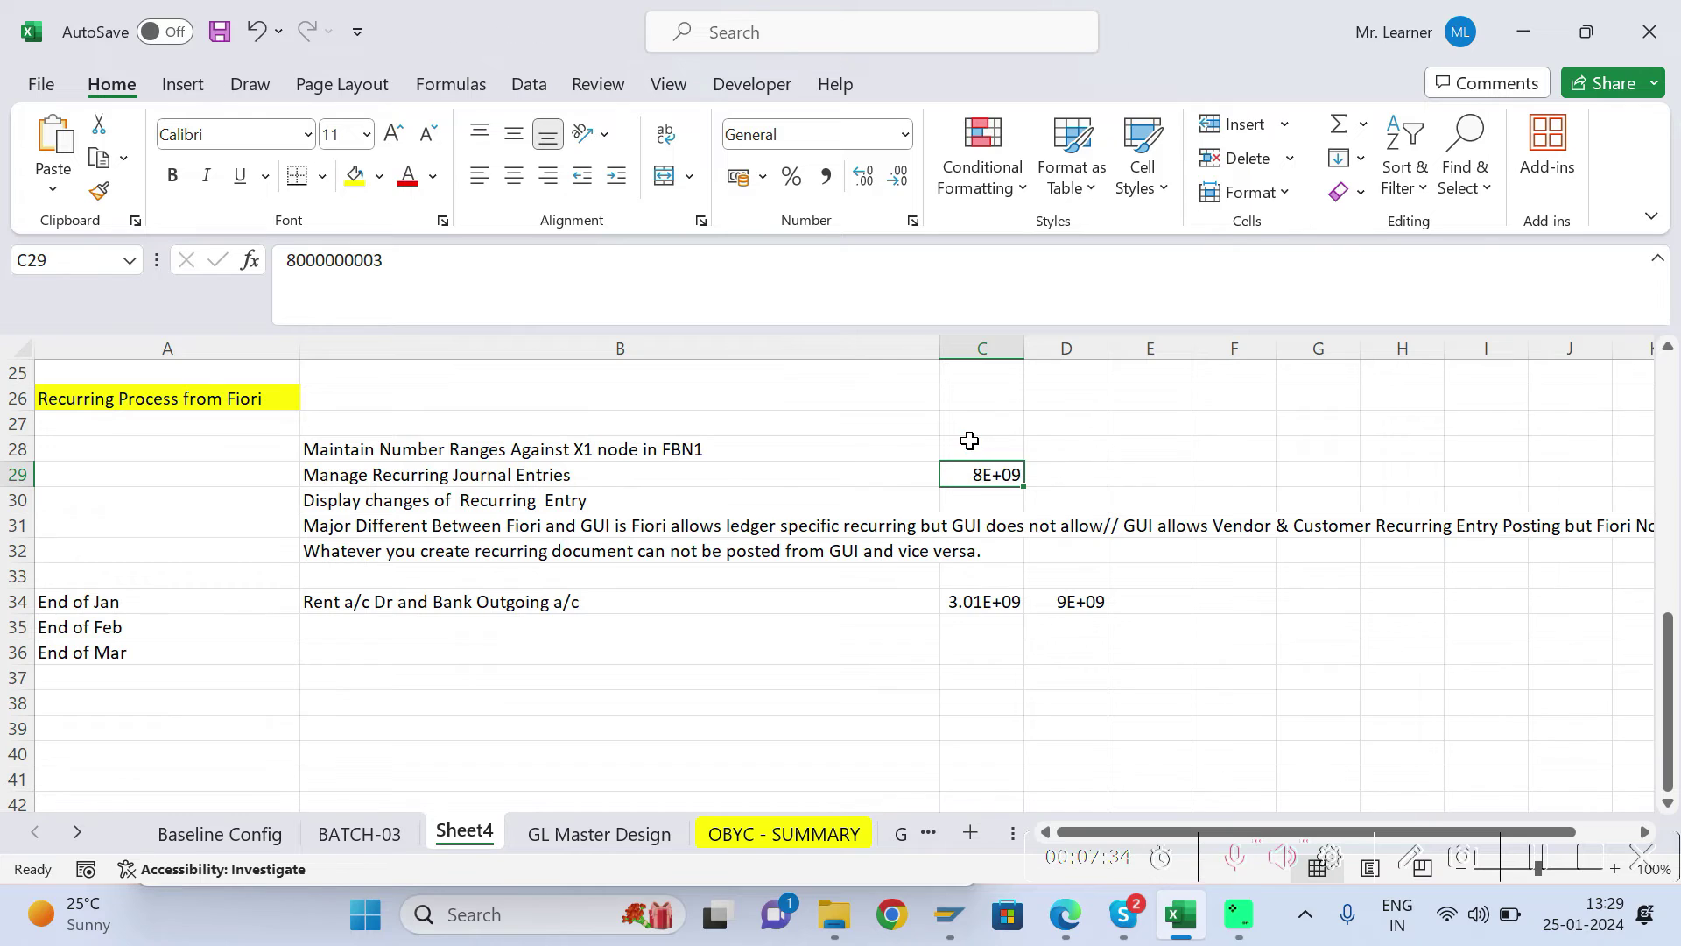
left_click_drag(1031, 356, 1124, 350)
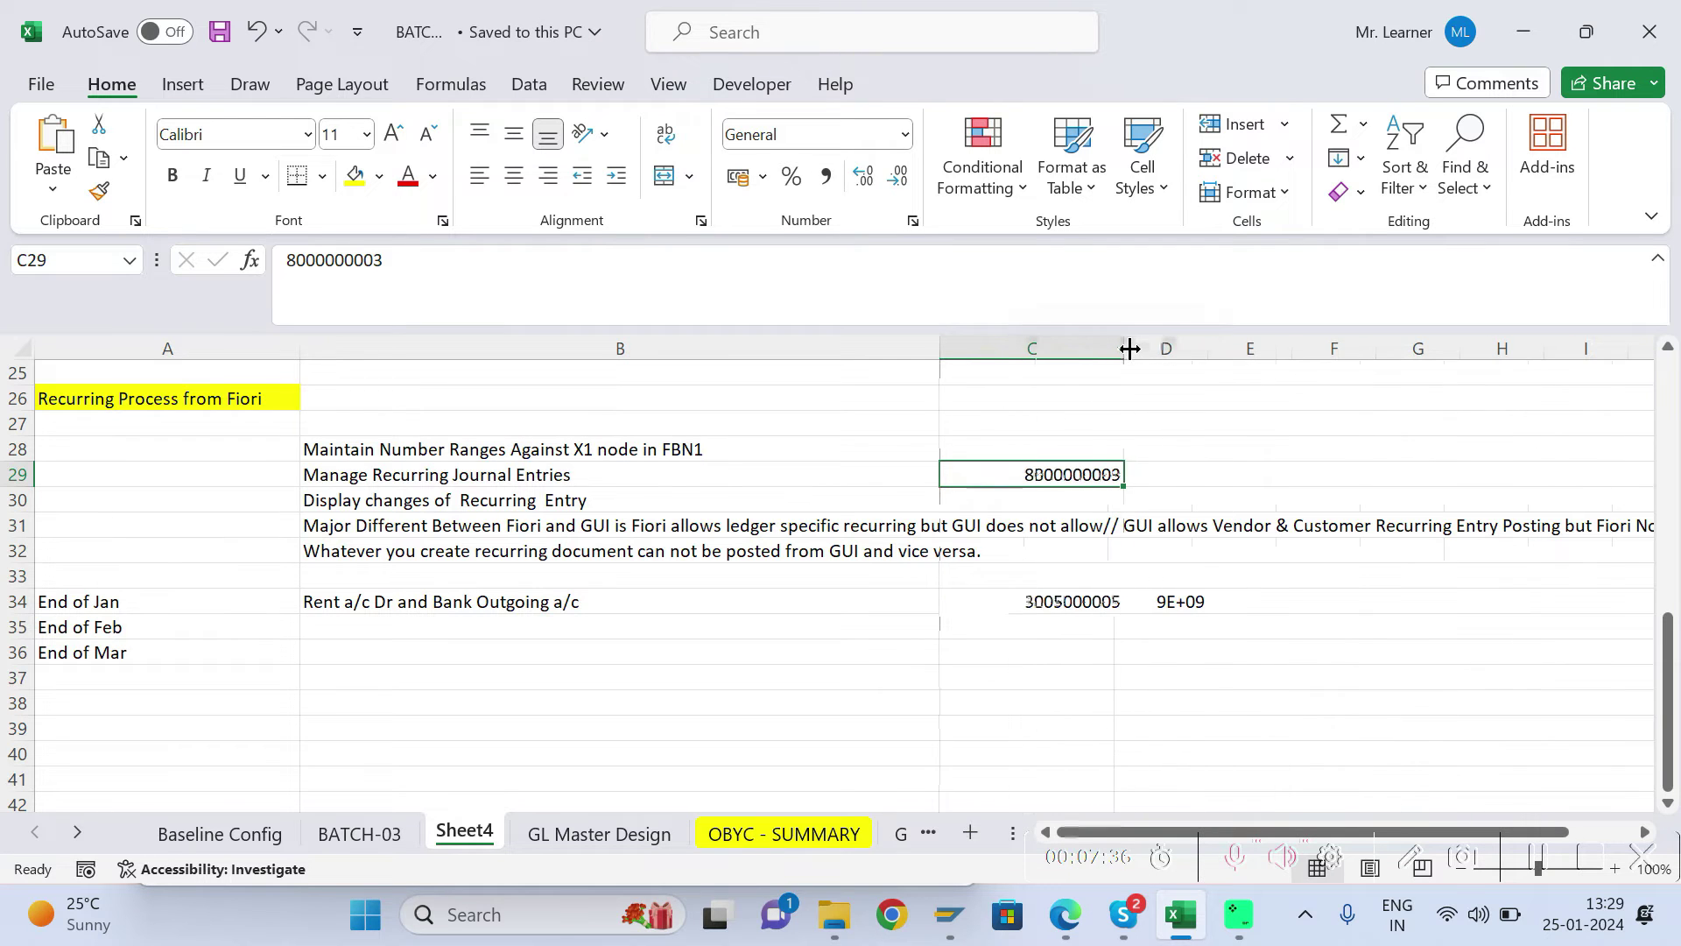
key("ctrl+c")
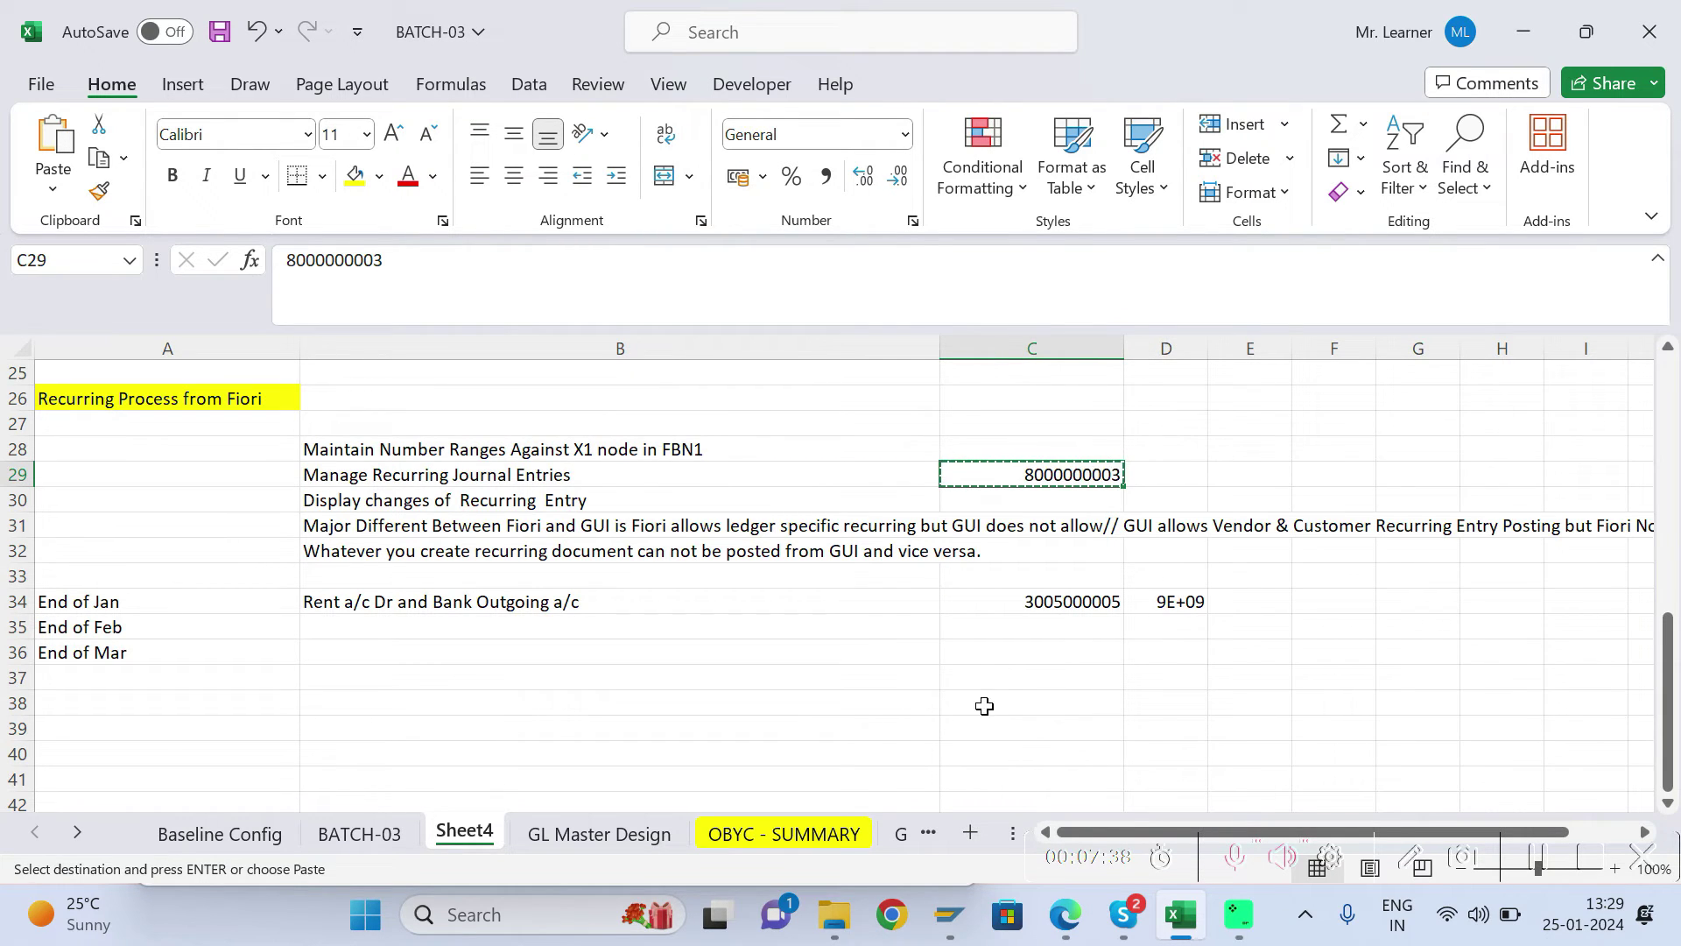
Switch back to SAP Fiori, dismiss the success message, and return to the home page in a maximized window
left_click(1061, 913)
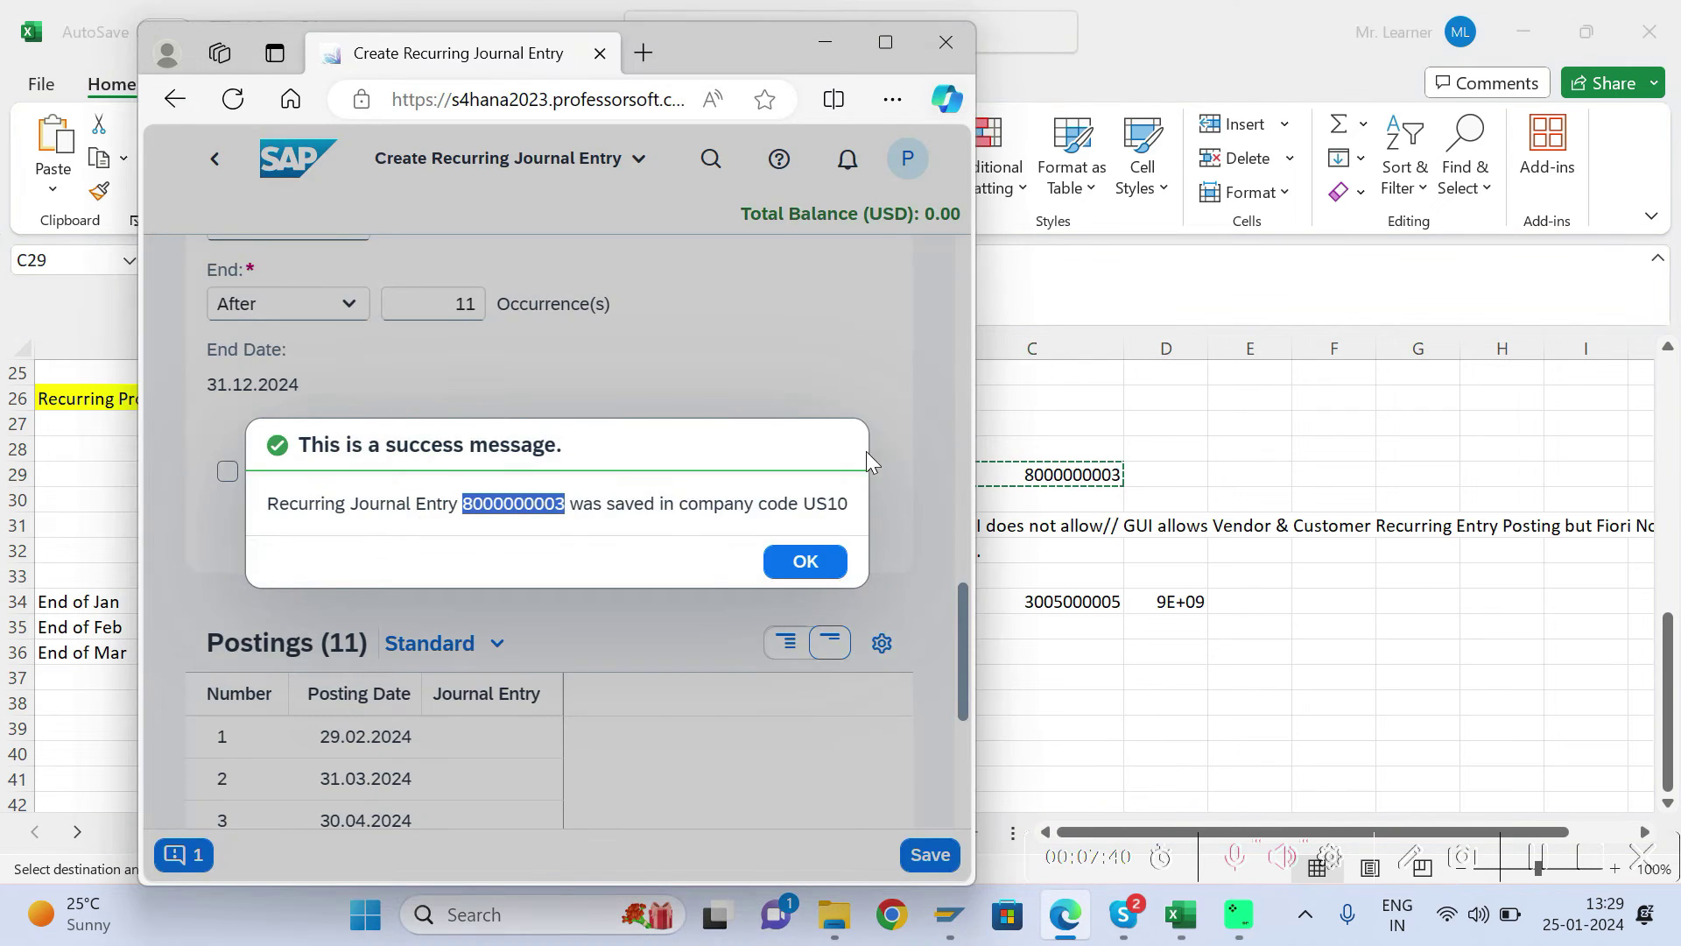
left_click(819, 558)
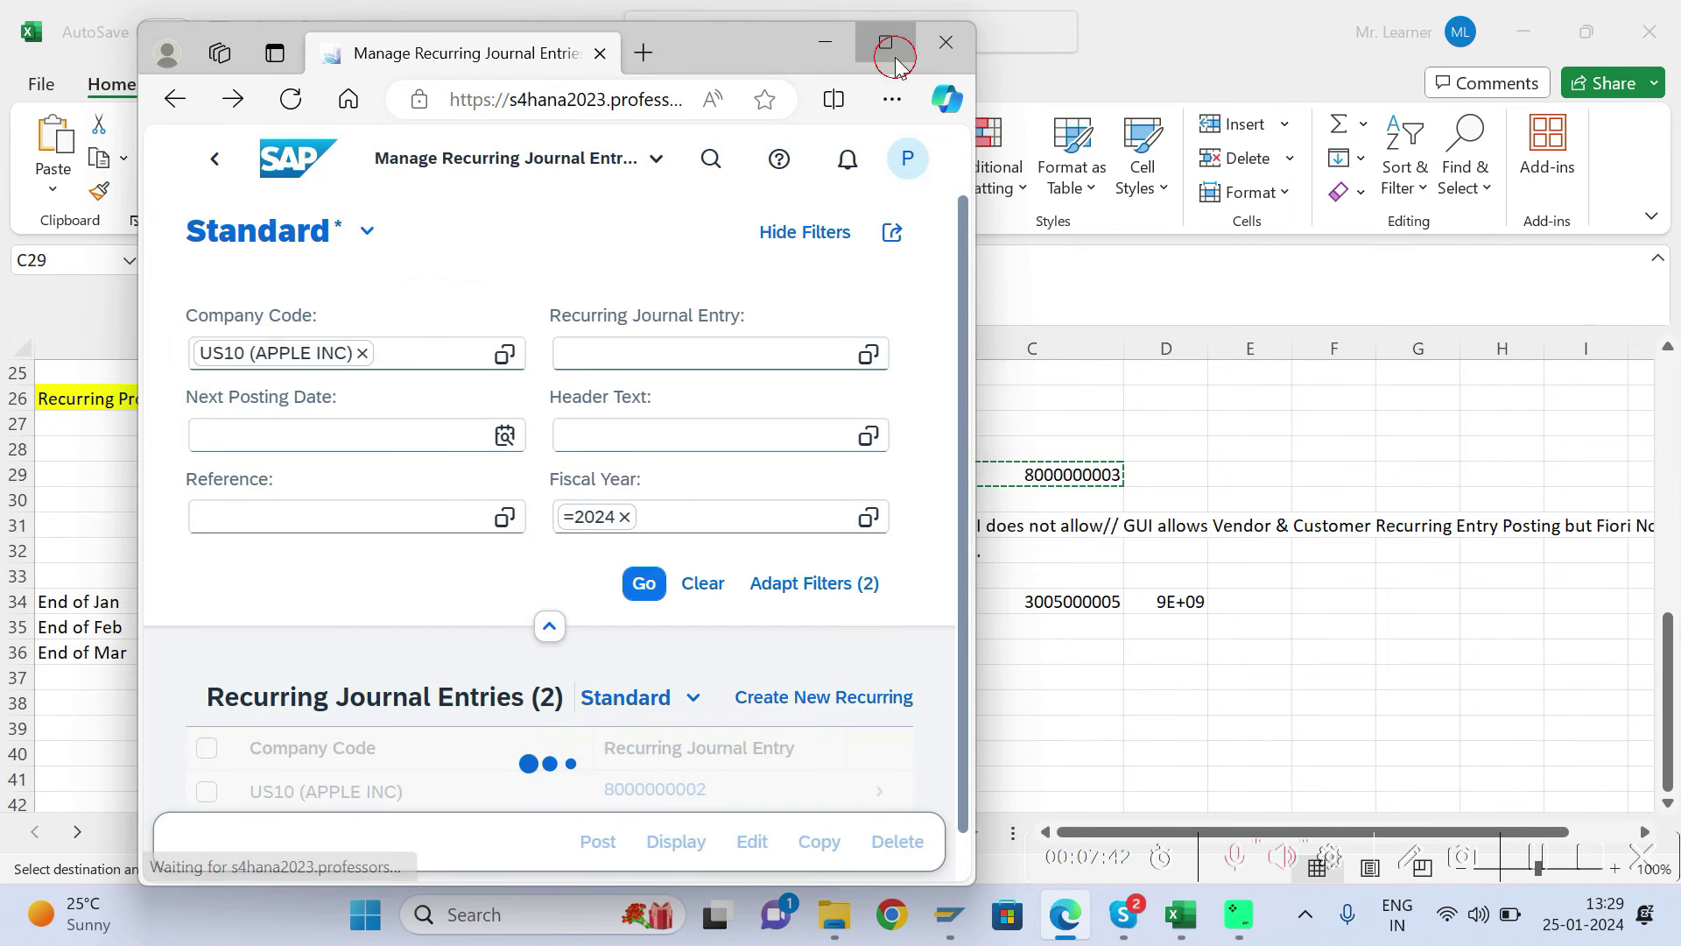
left_click(885, 42)
left_click(83, 131)
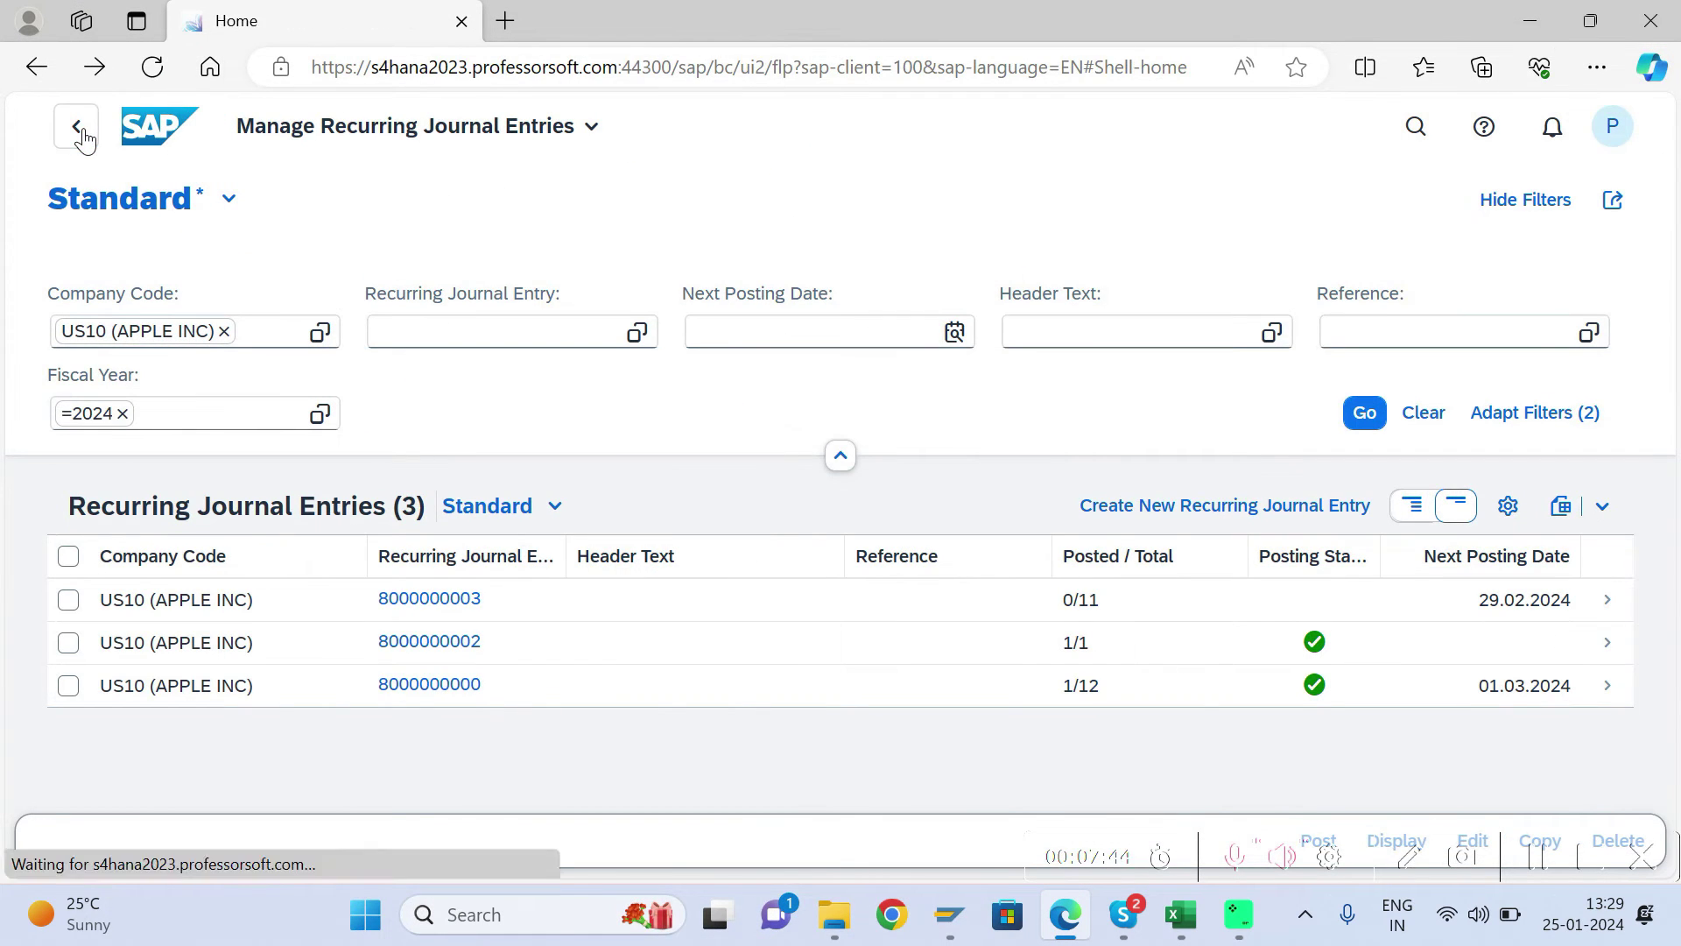
Search the Fiori apps for Manage Recurring Journal Entries, using the name copied from cell B29, and open the app
left_click(1417, 129)
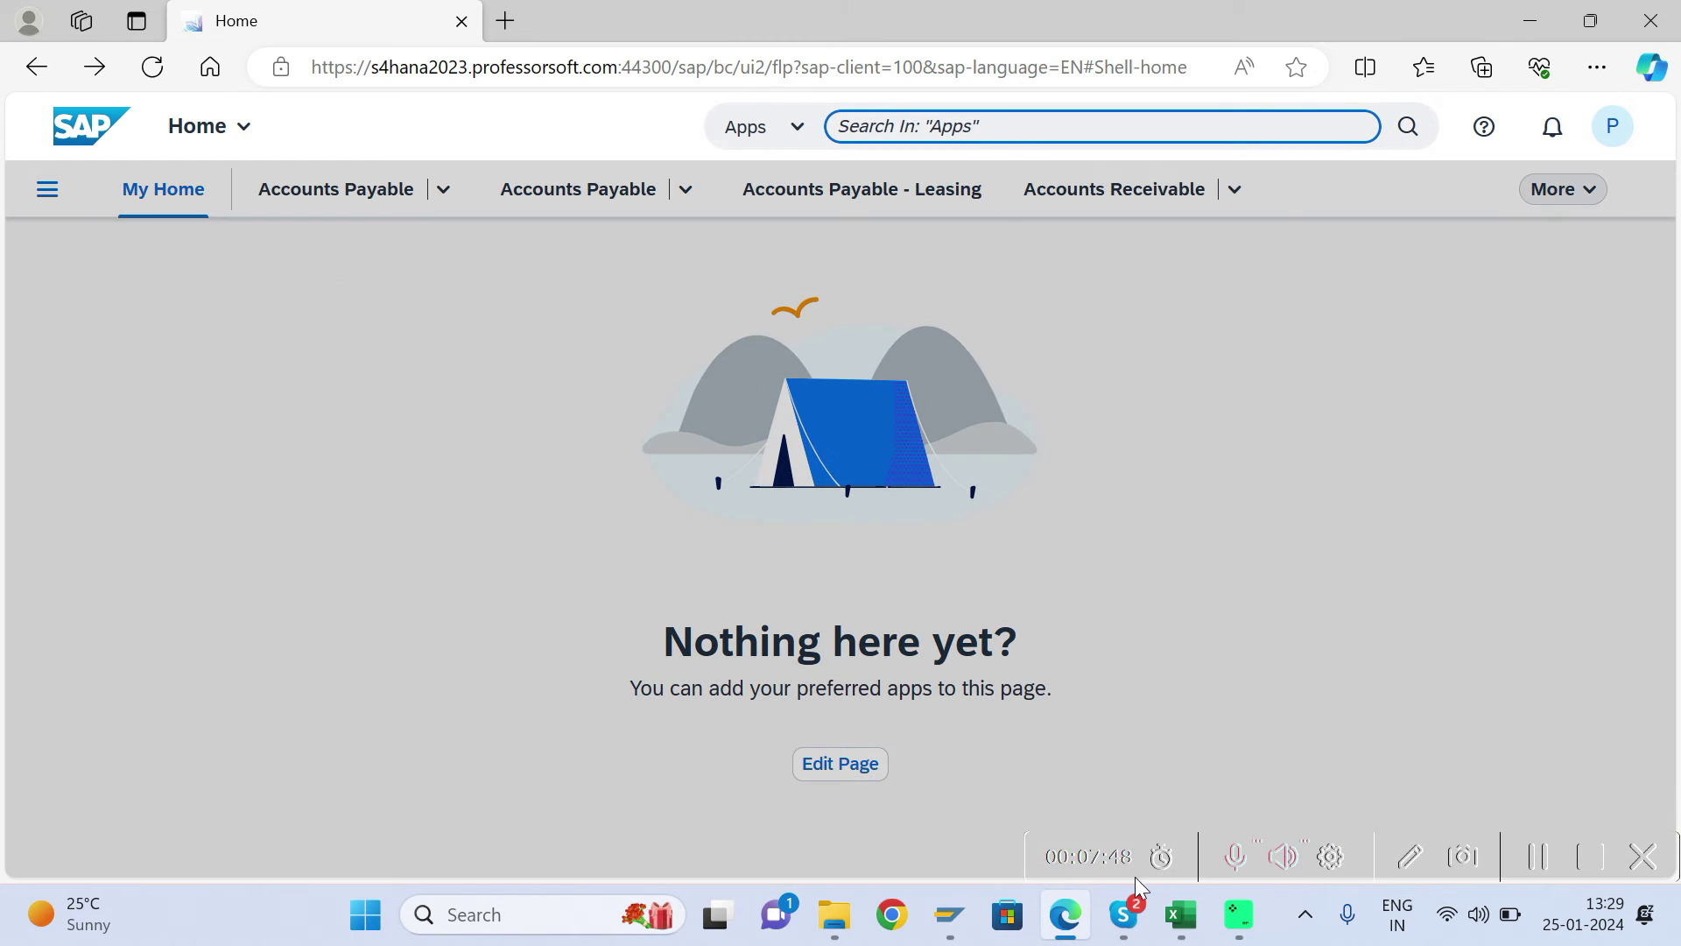
left_click(1182, 915)
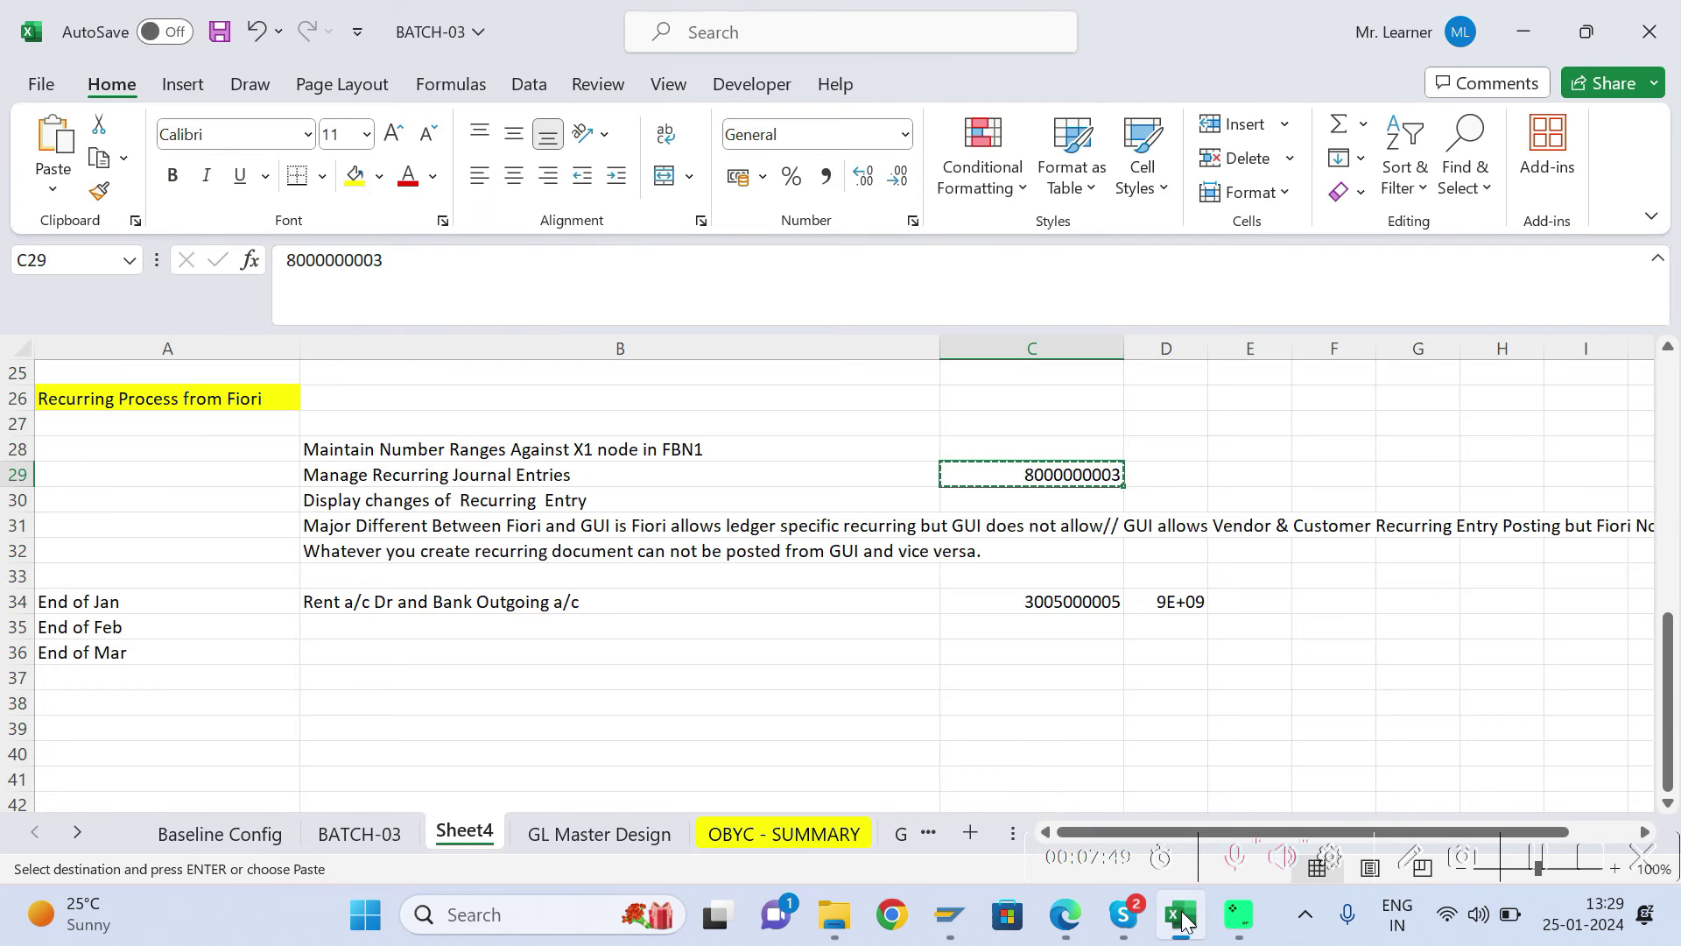
left_click(537, 473)
key("ctrl+c")
key("alt+Tab")
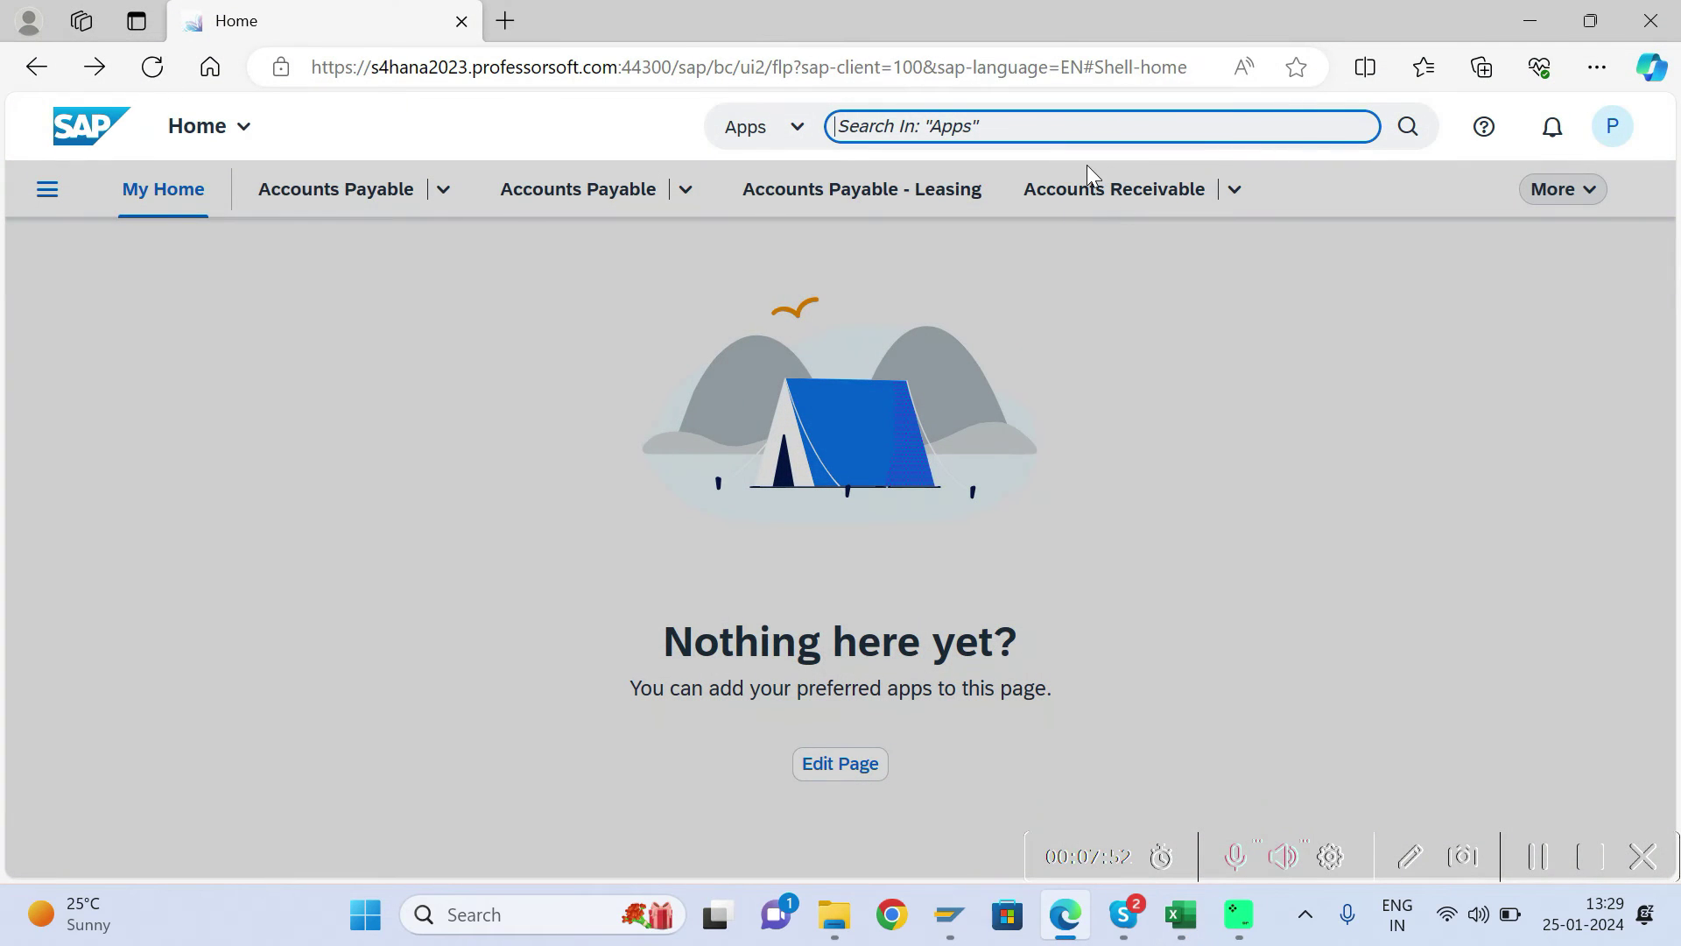
key("ctrl+v")
left_click(1013, 178)
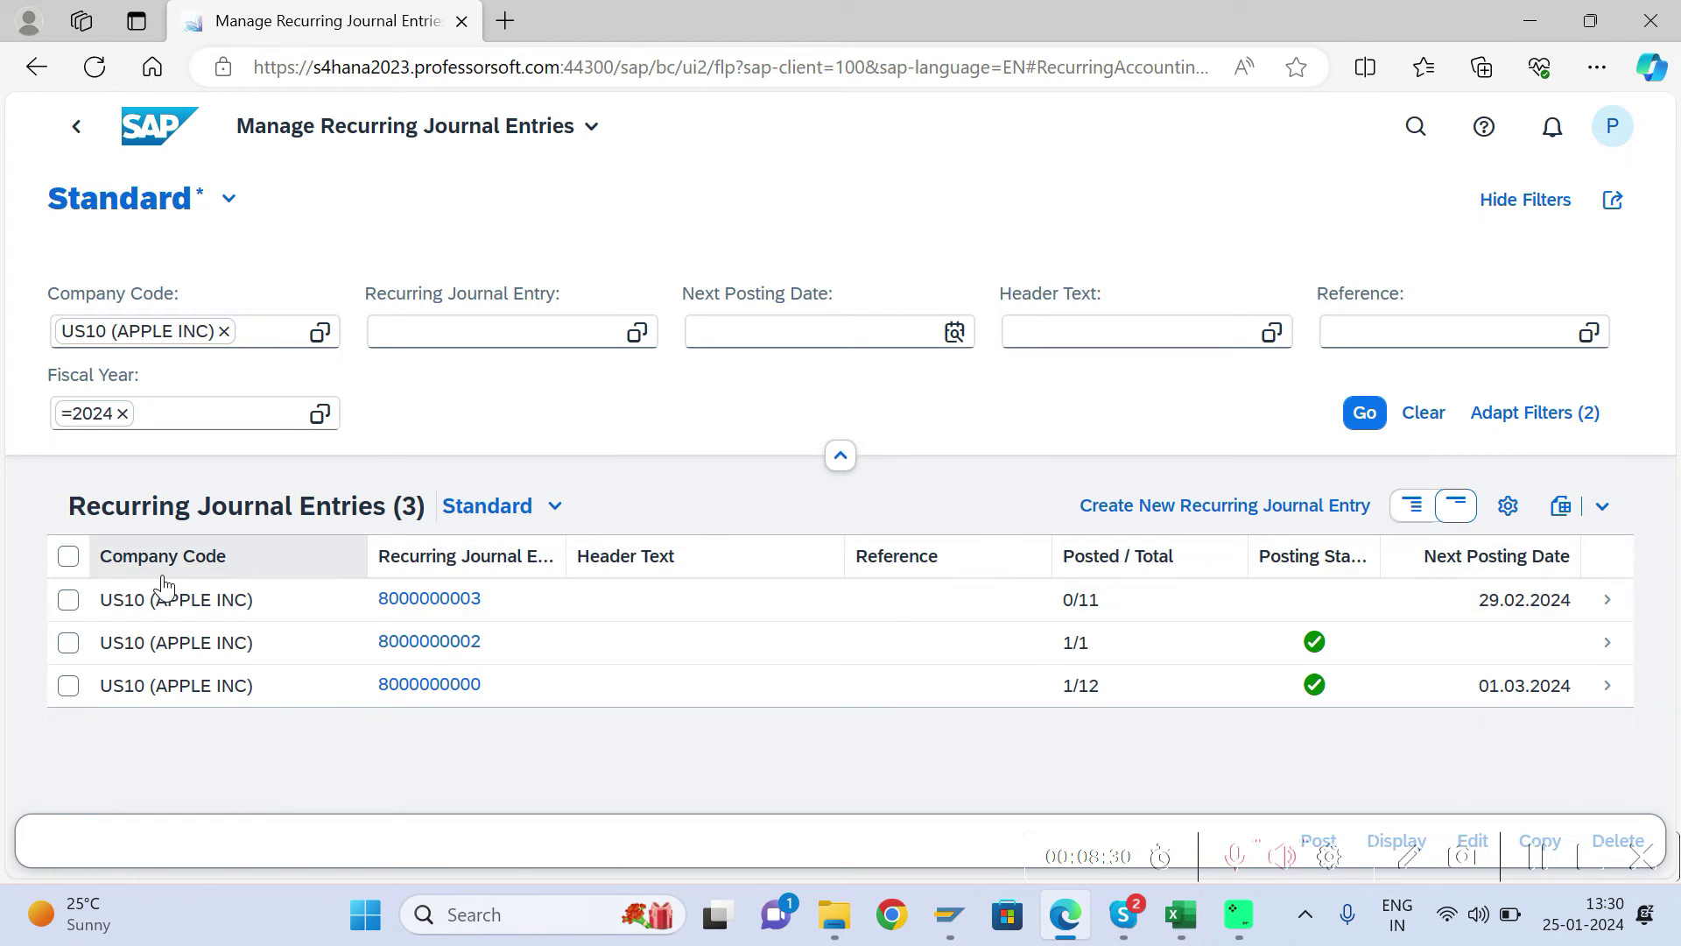
Post the newly created US10 recurring journal entry up to 29.02.2024, leaving the specific posting date option off
left_click(69, 602)
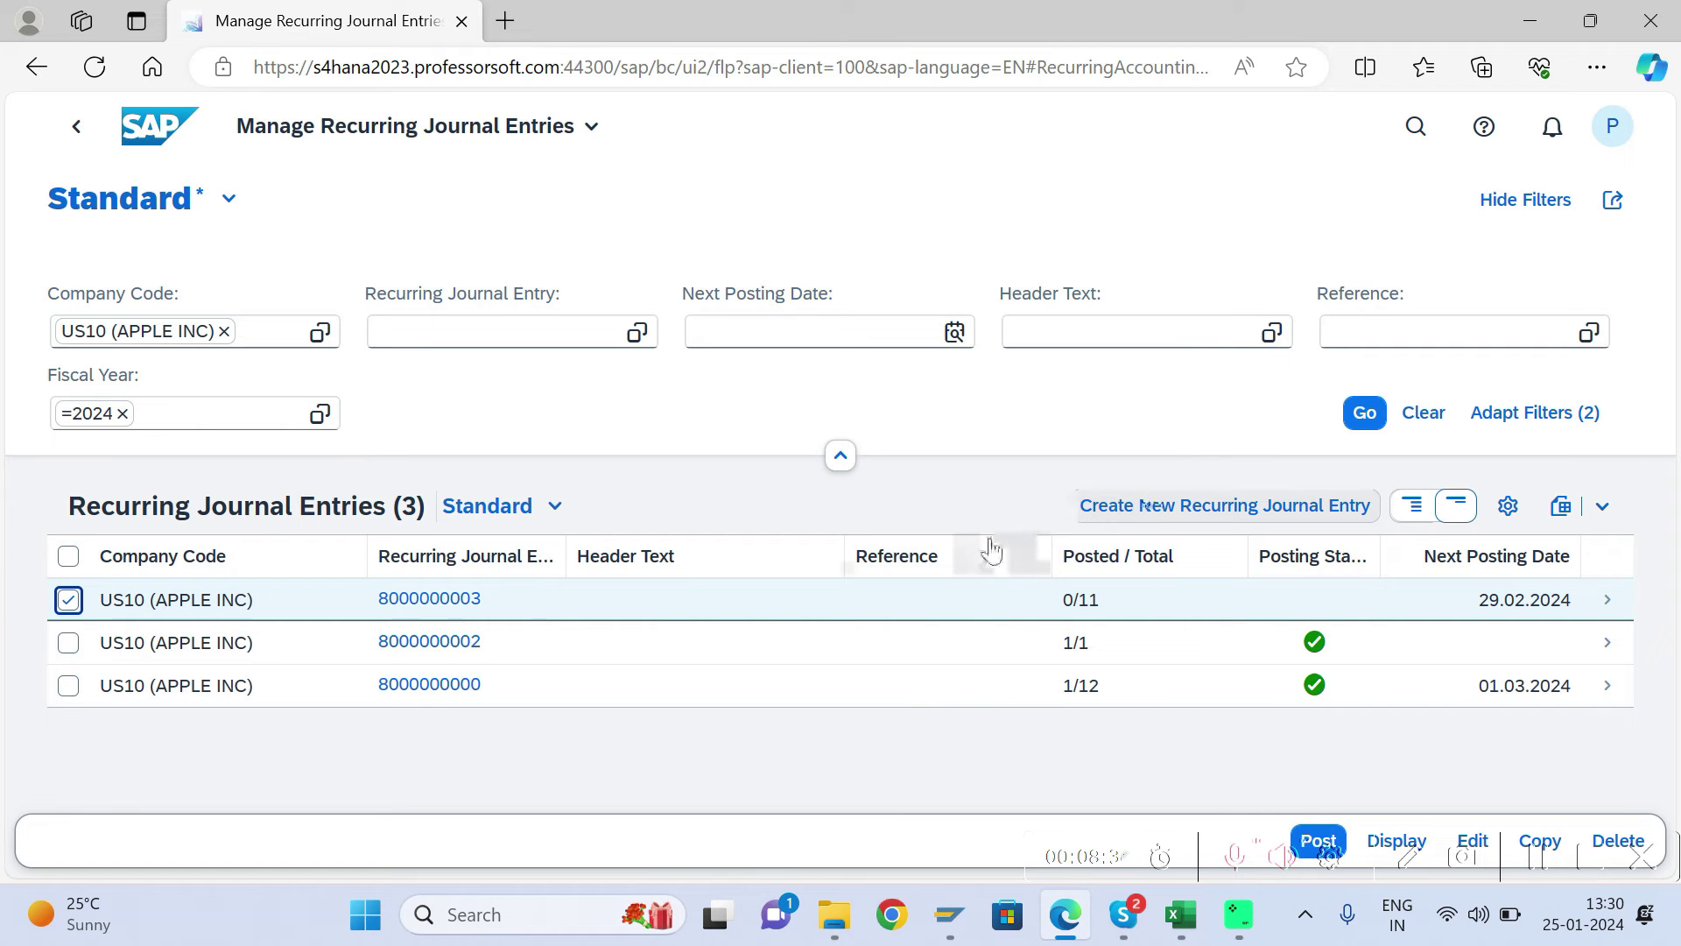
left_click(1319, 839)
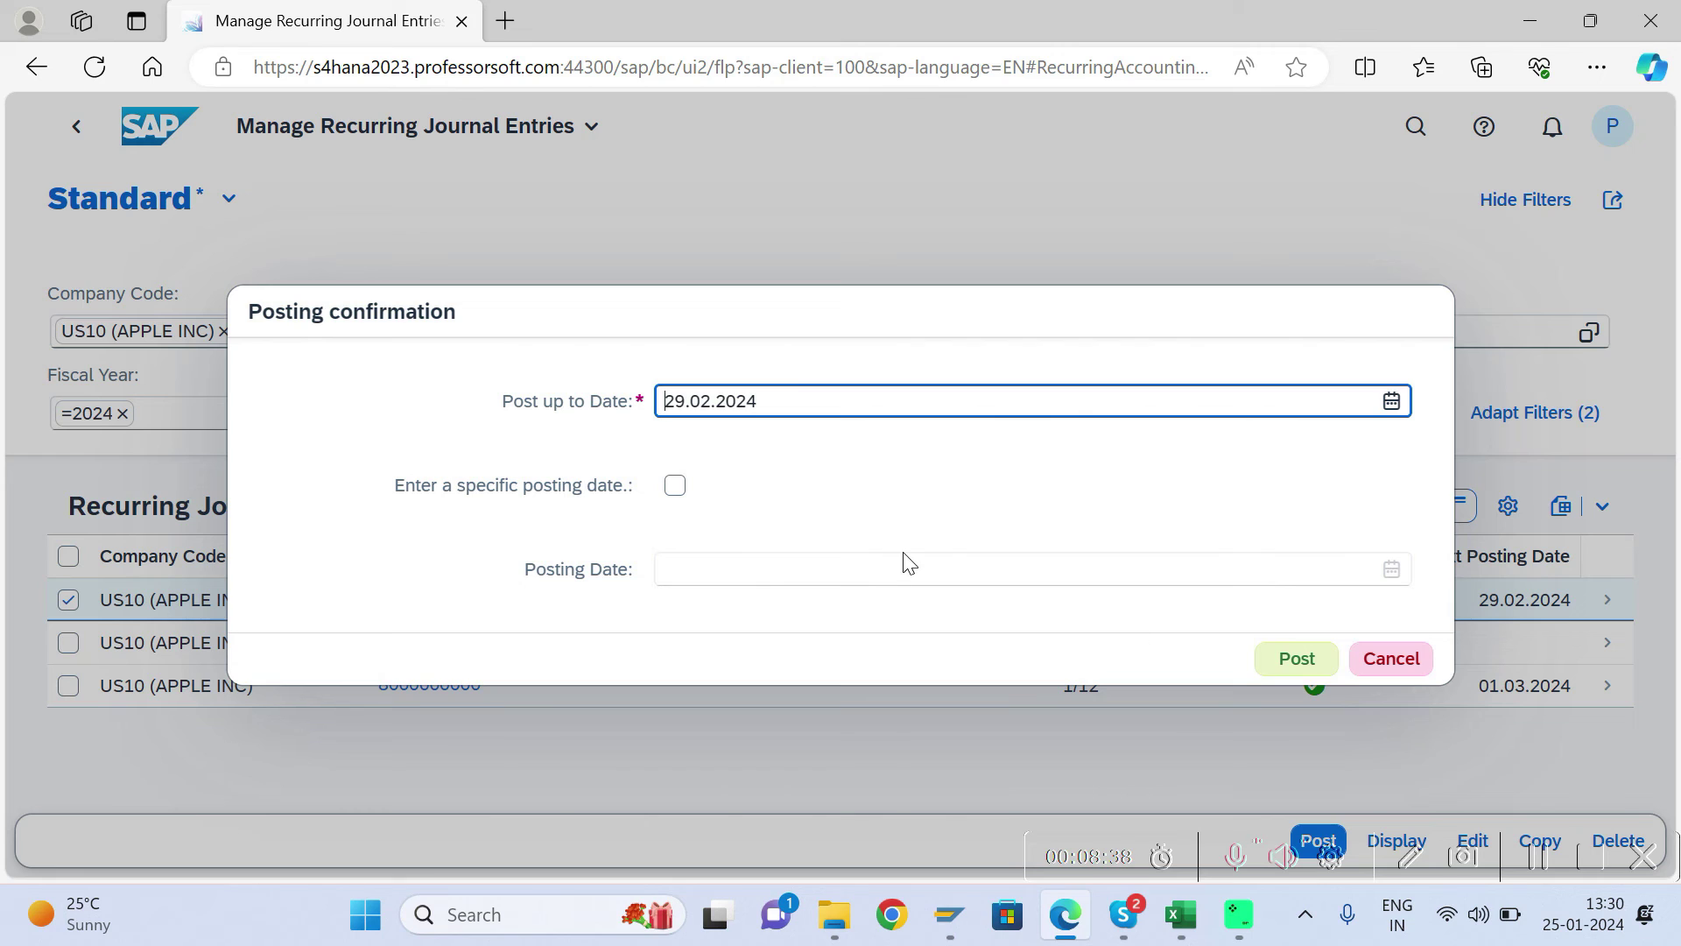
left_click_drag(774, 405, 632, 404)
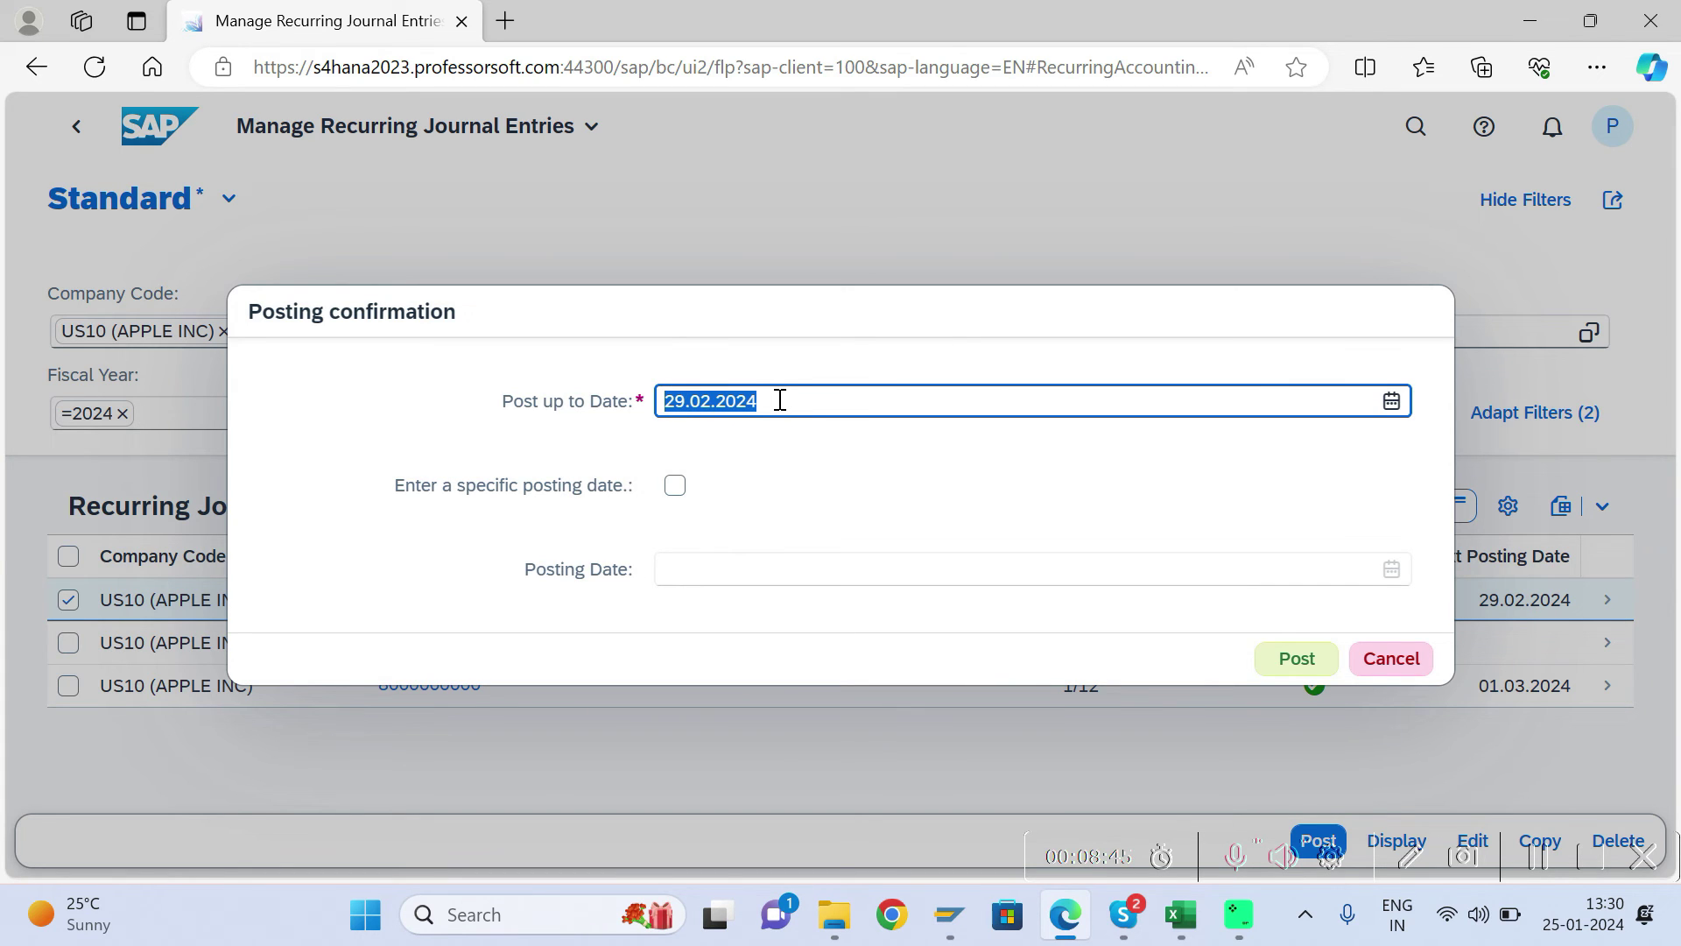
left_click(675, 486)
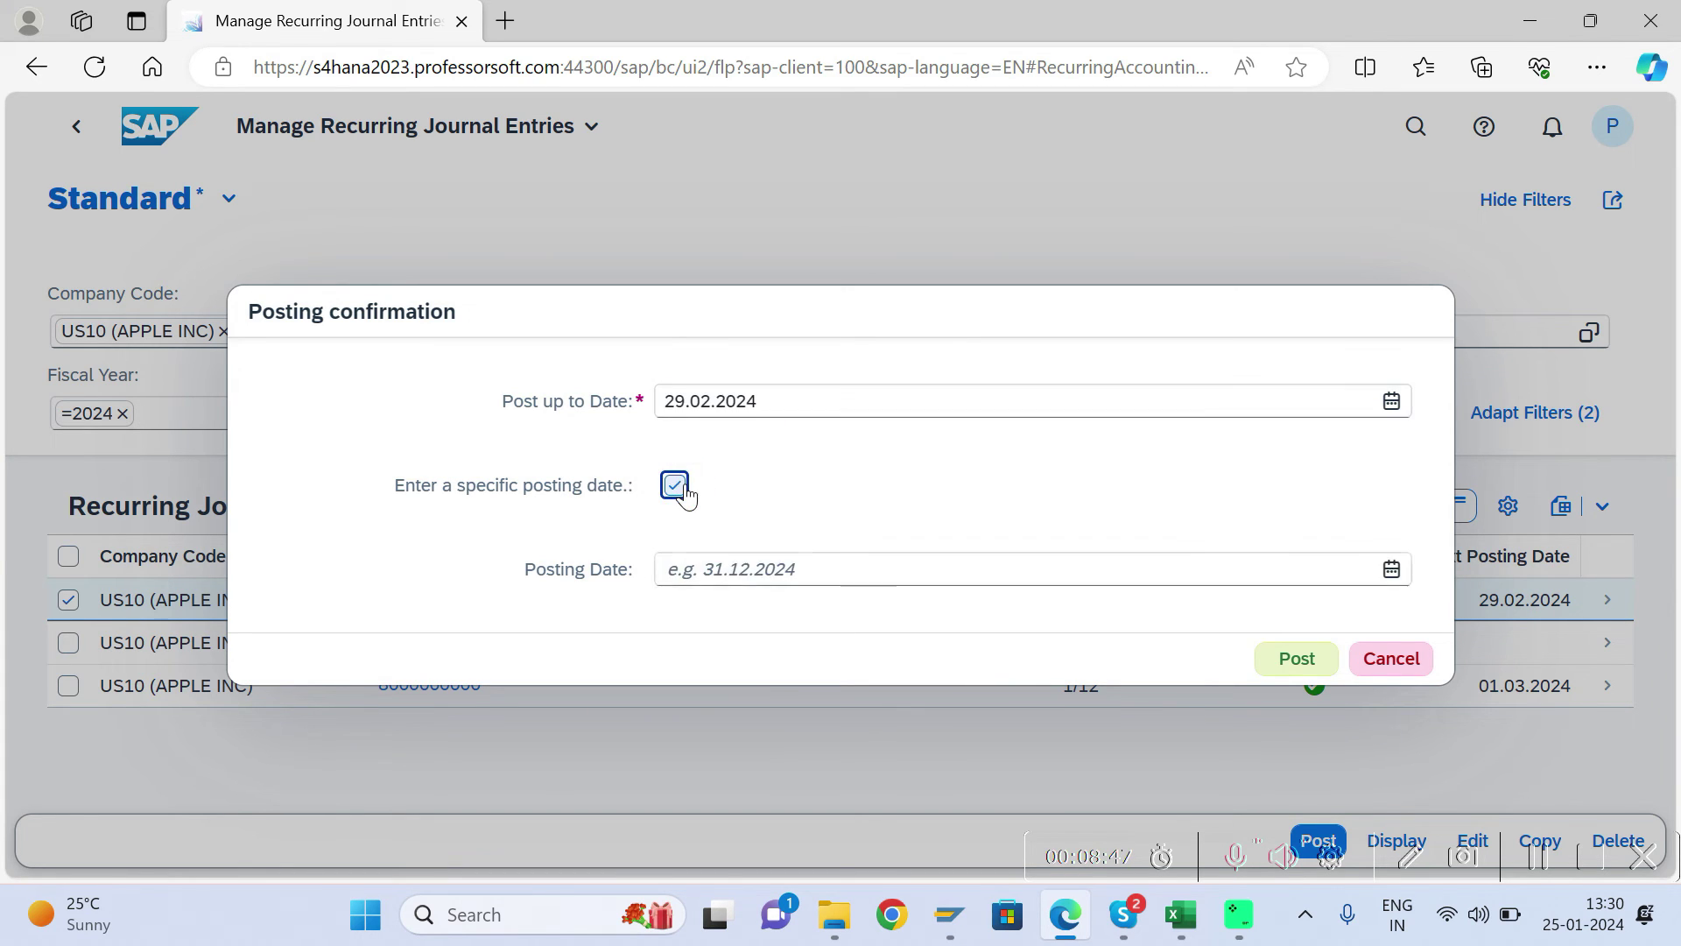
left_click(812, 570)
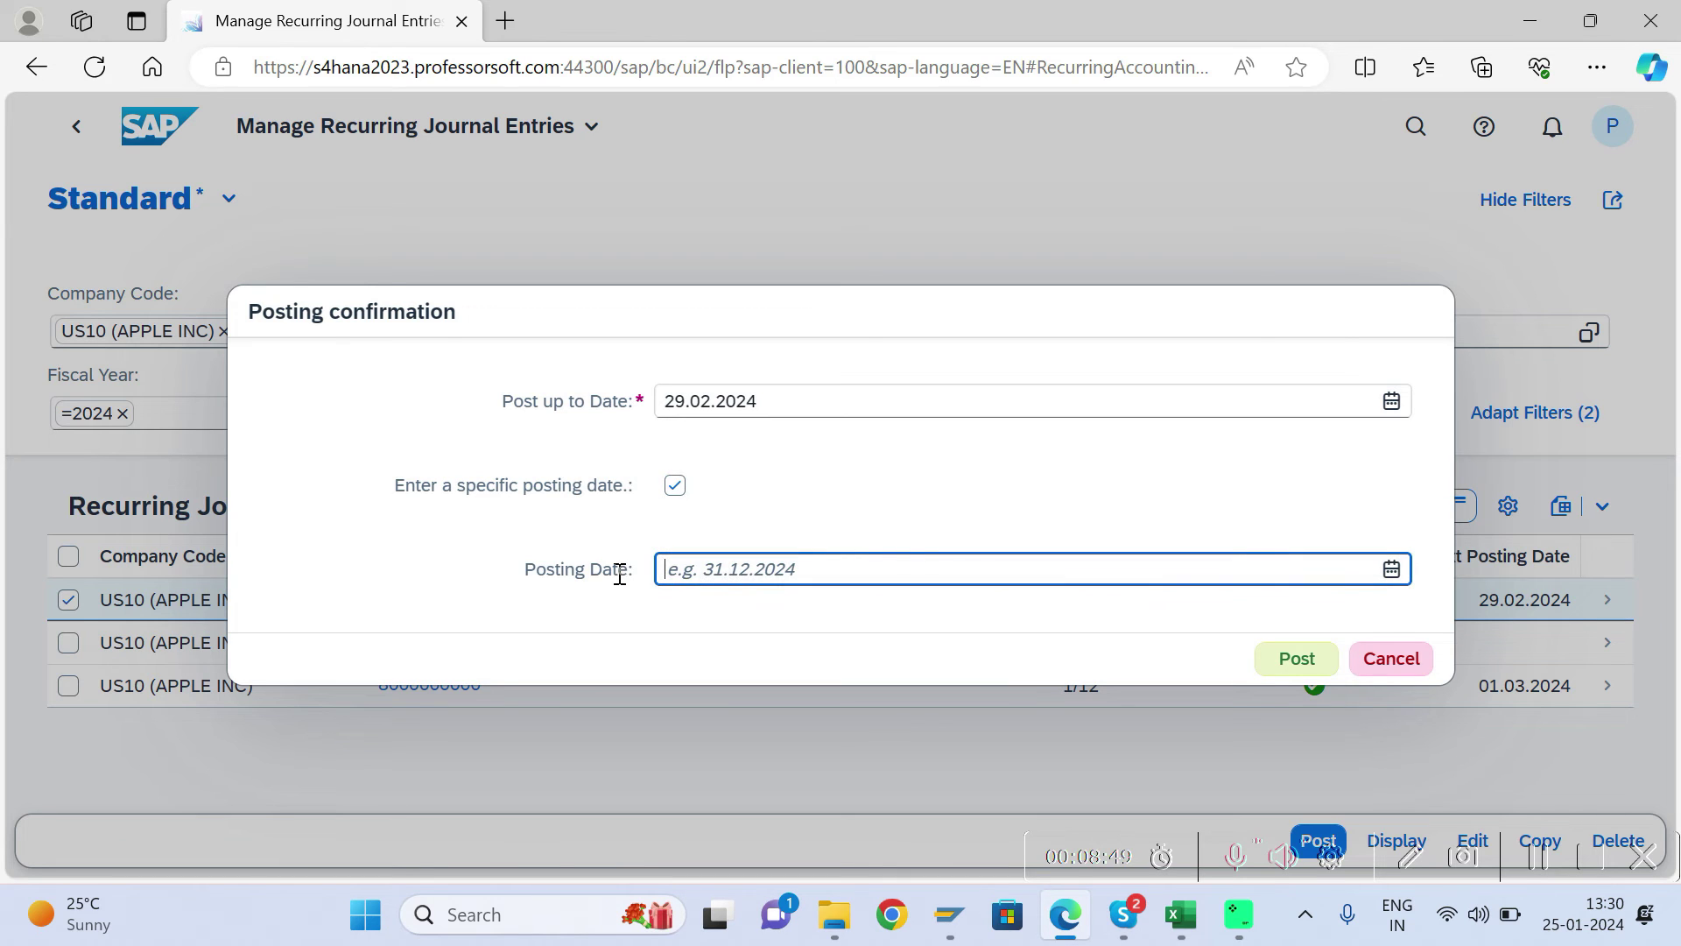
left_click(676, 487)
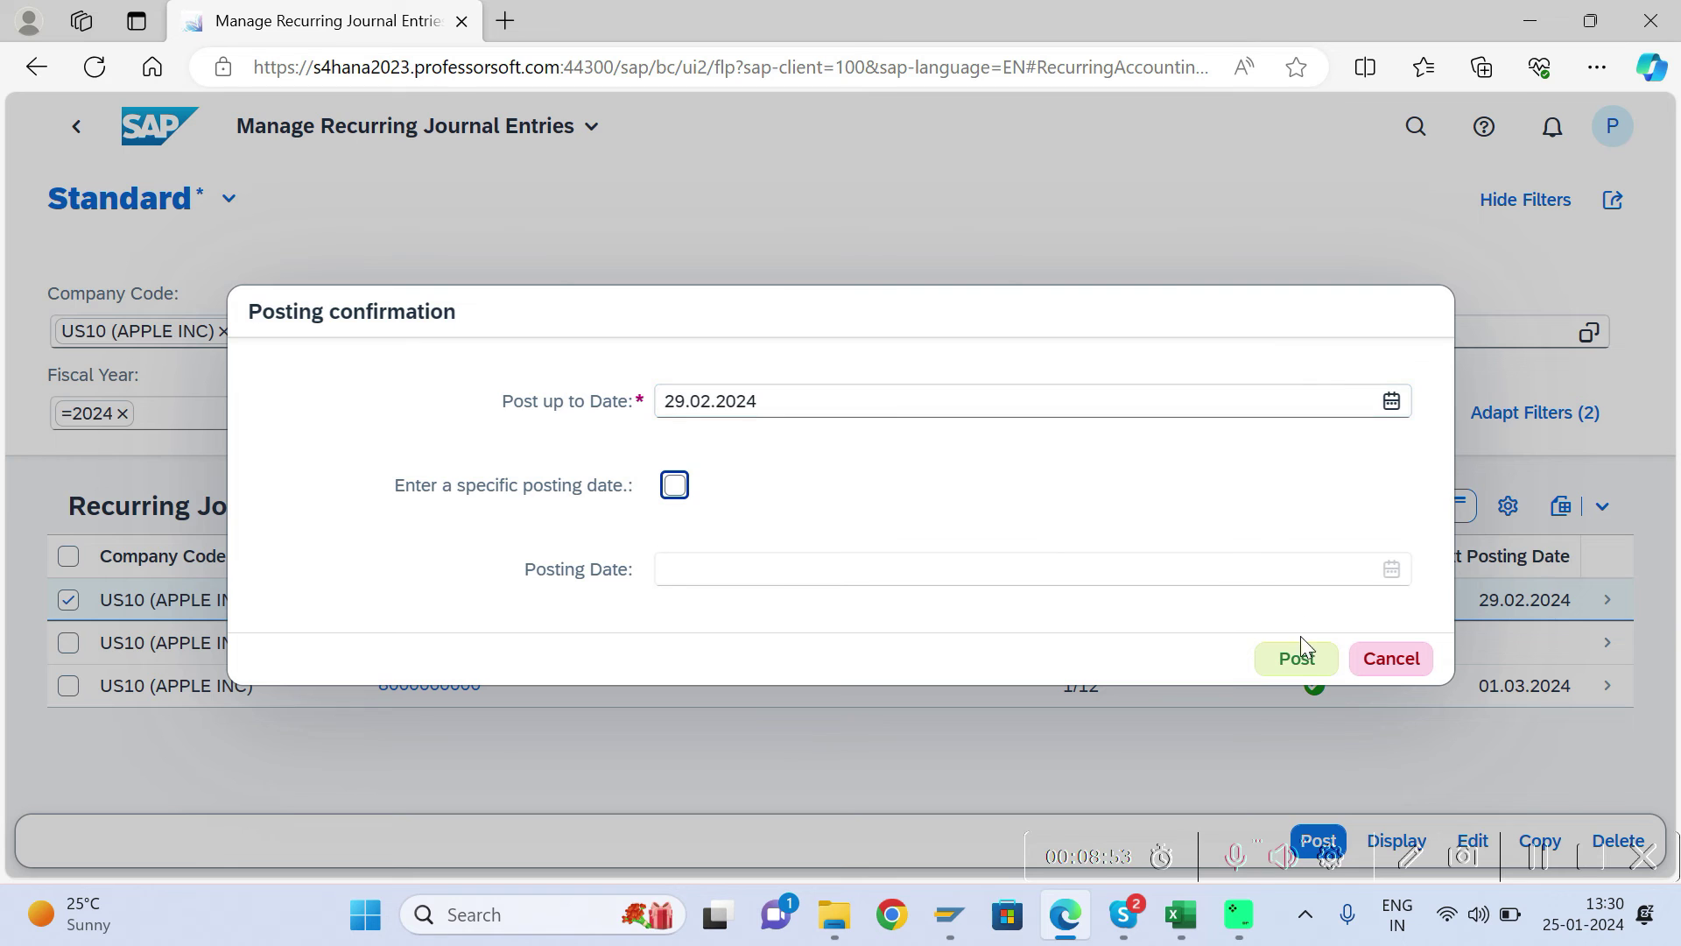
left_click(1294, 658)
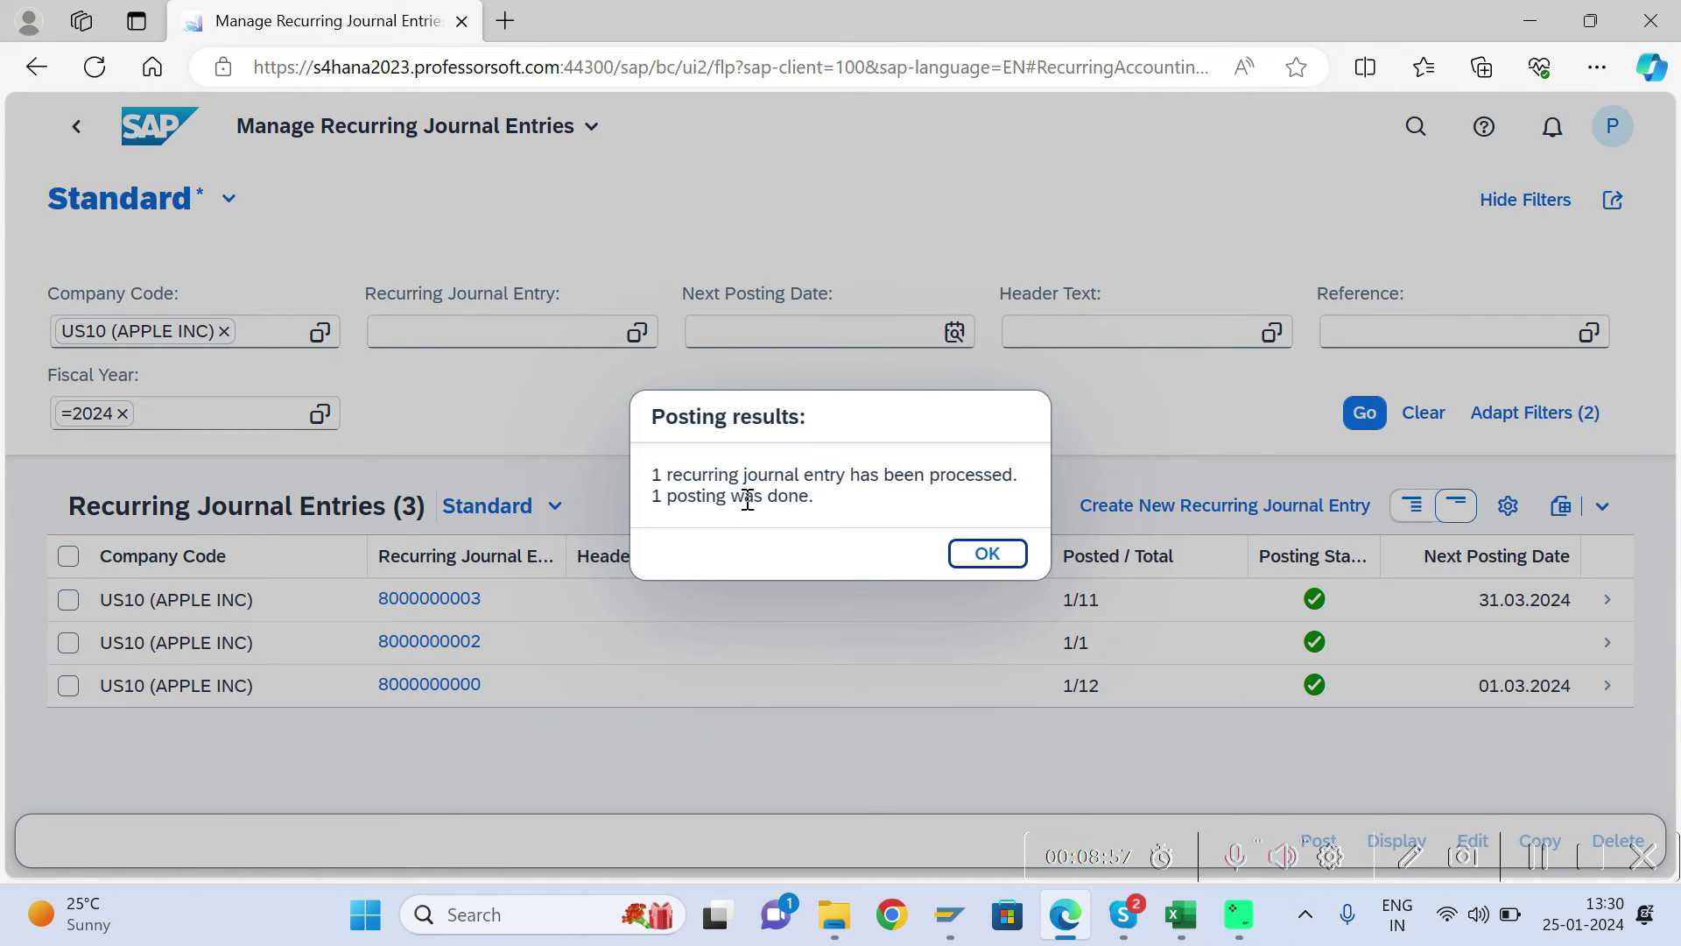
left_click(989, 554)
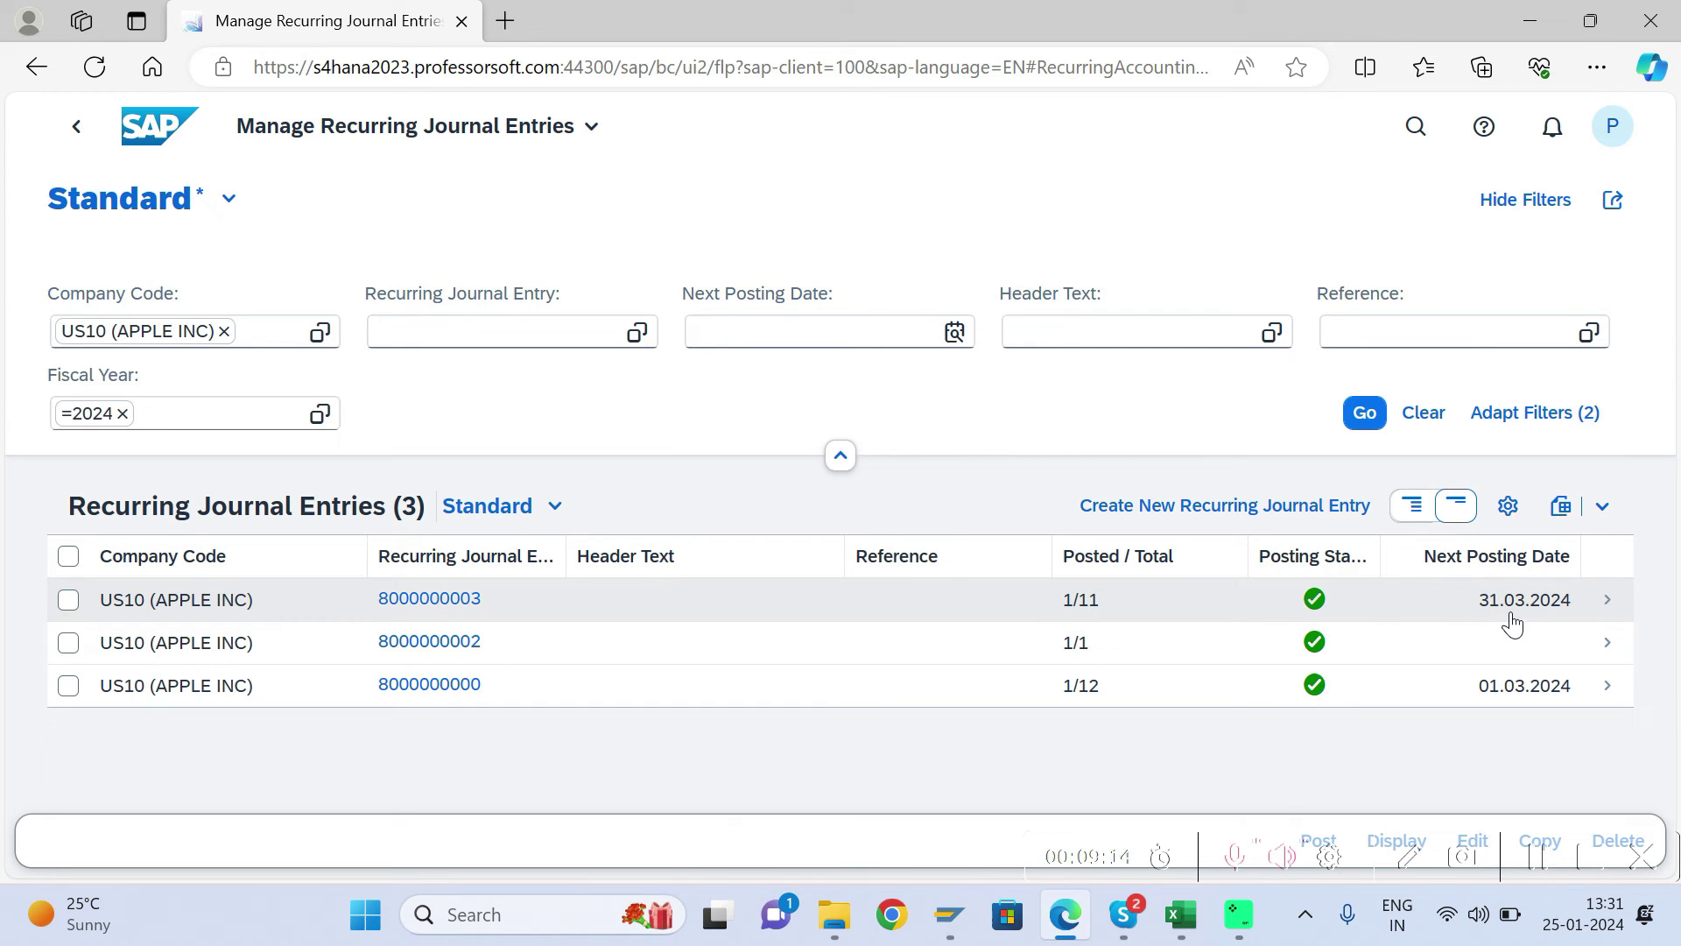
Open the new recurring journal entry's details and check the date and status of its first posting
left_click(1606, 604)
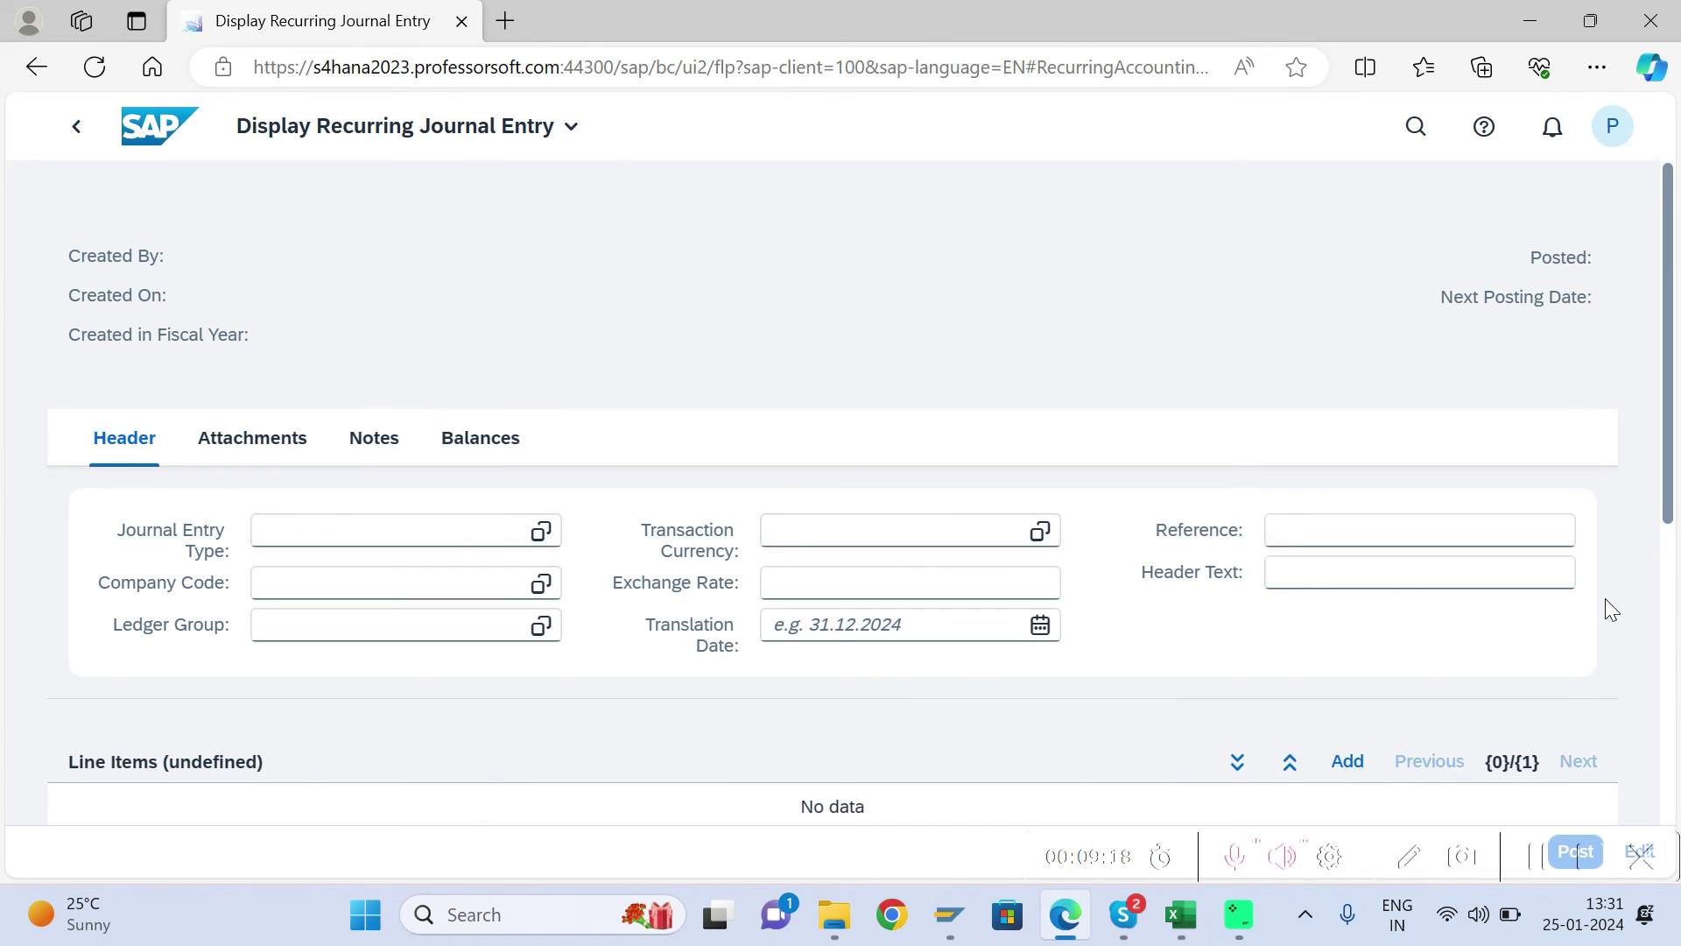
scroll(1678, 423, "down", 3)
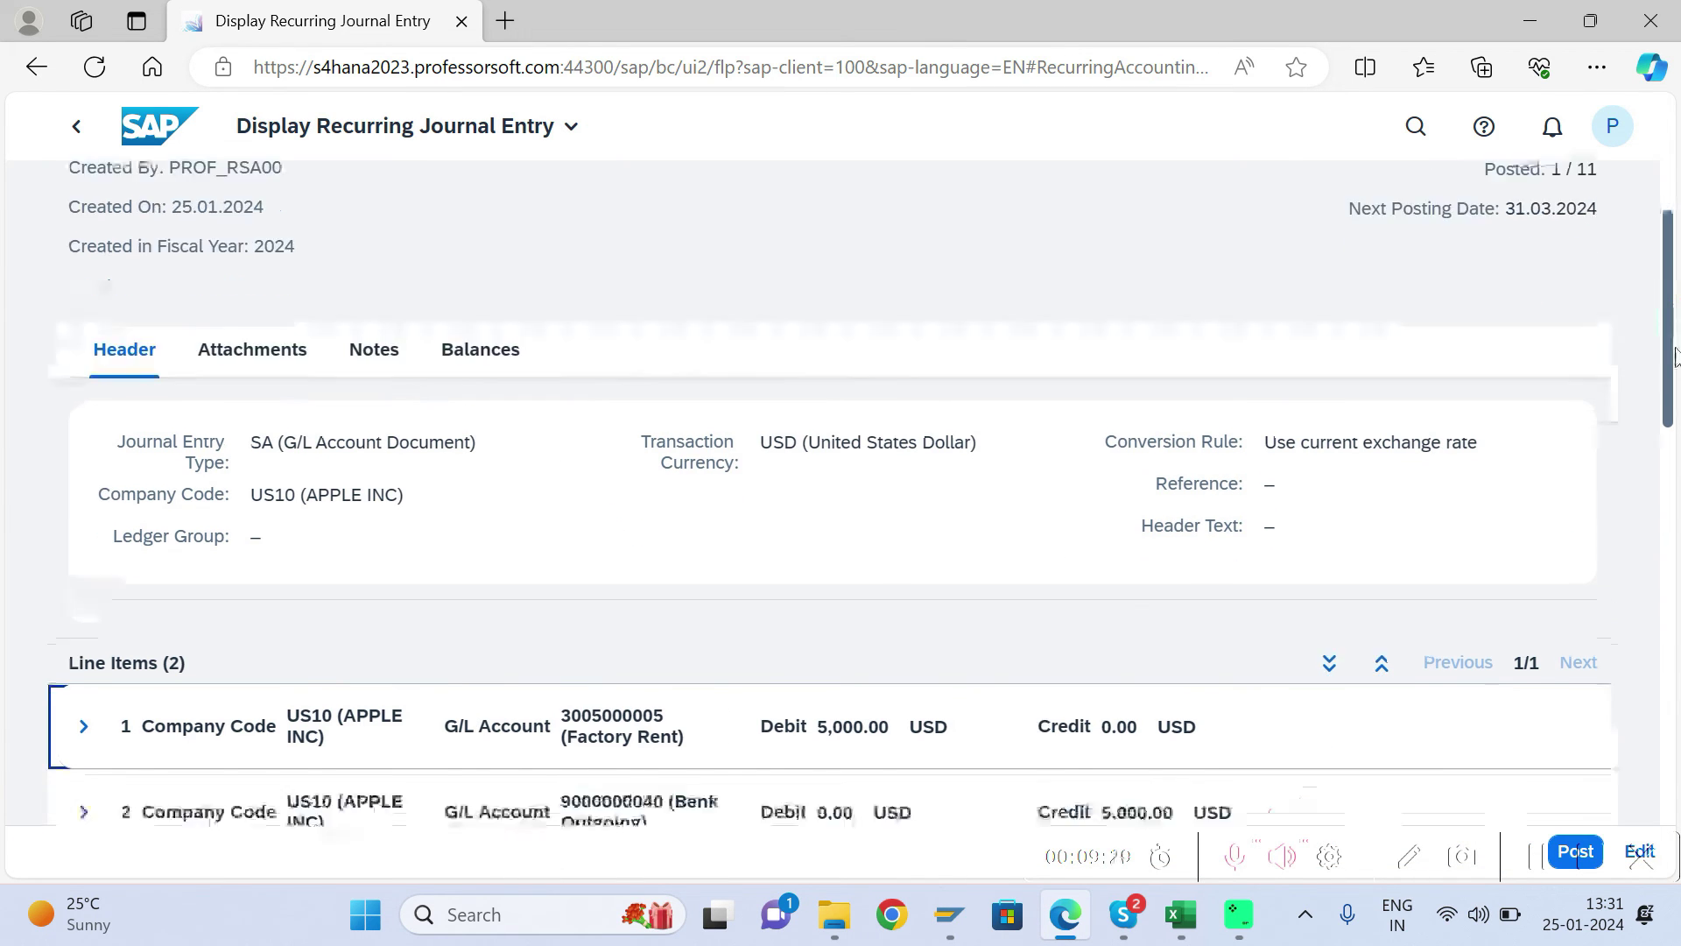
left_click_drag(1679, 423, 1678, 678)
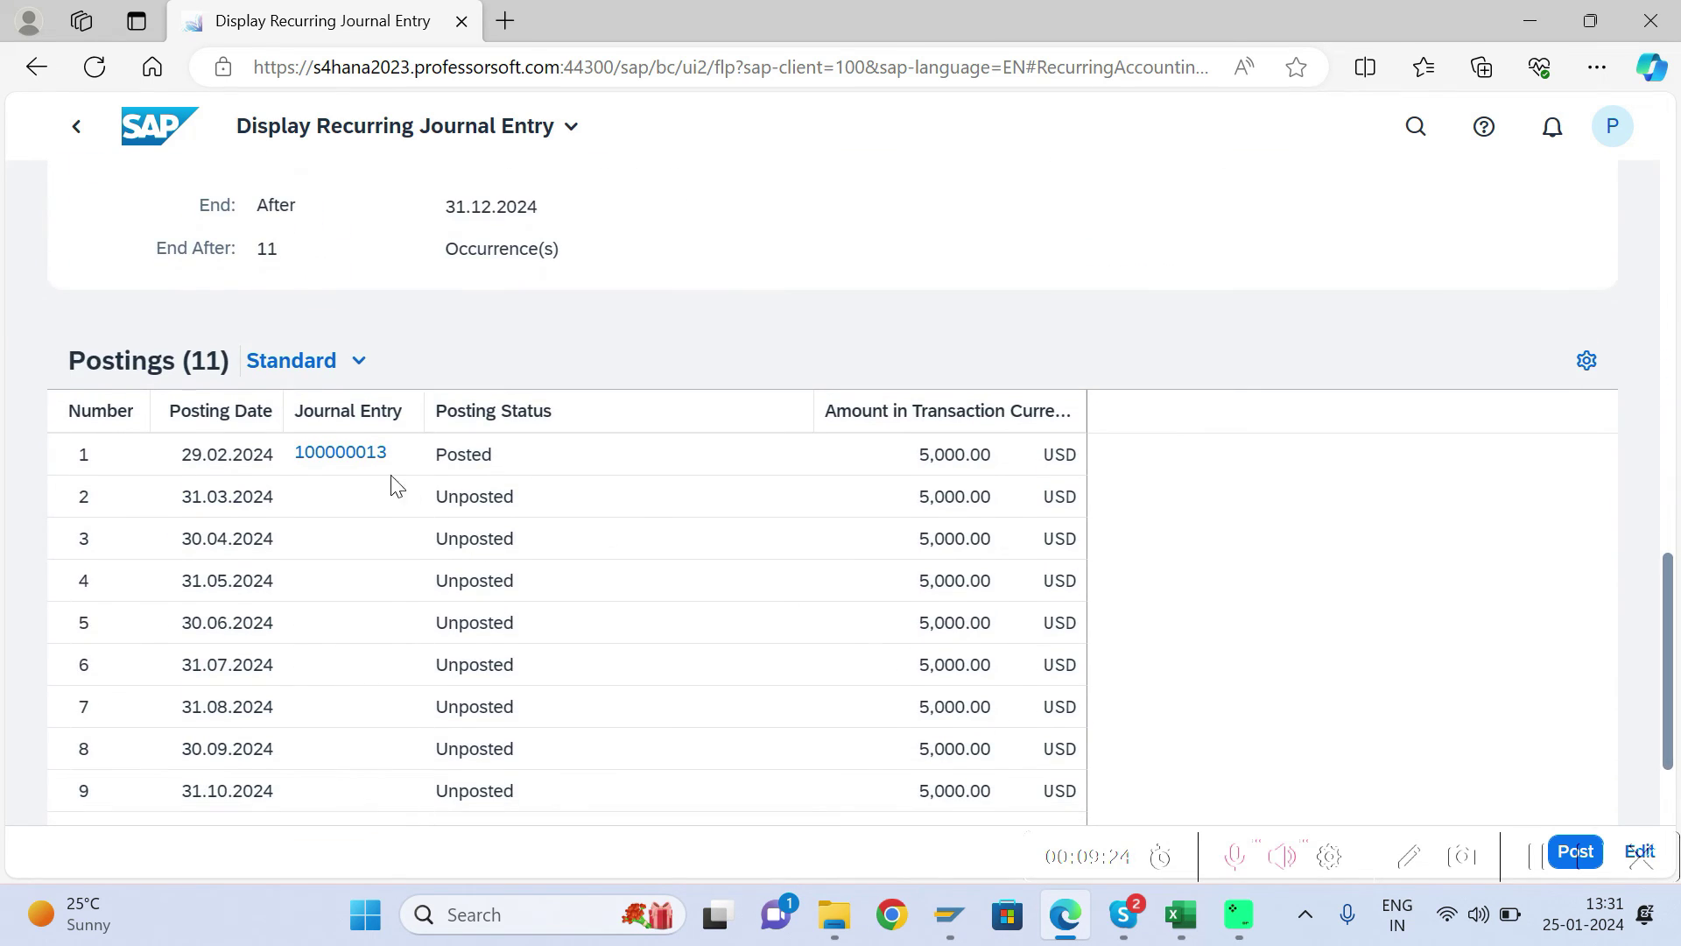
double_click(187, 459)
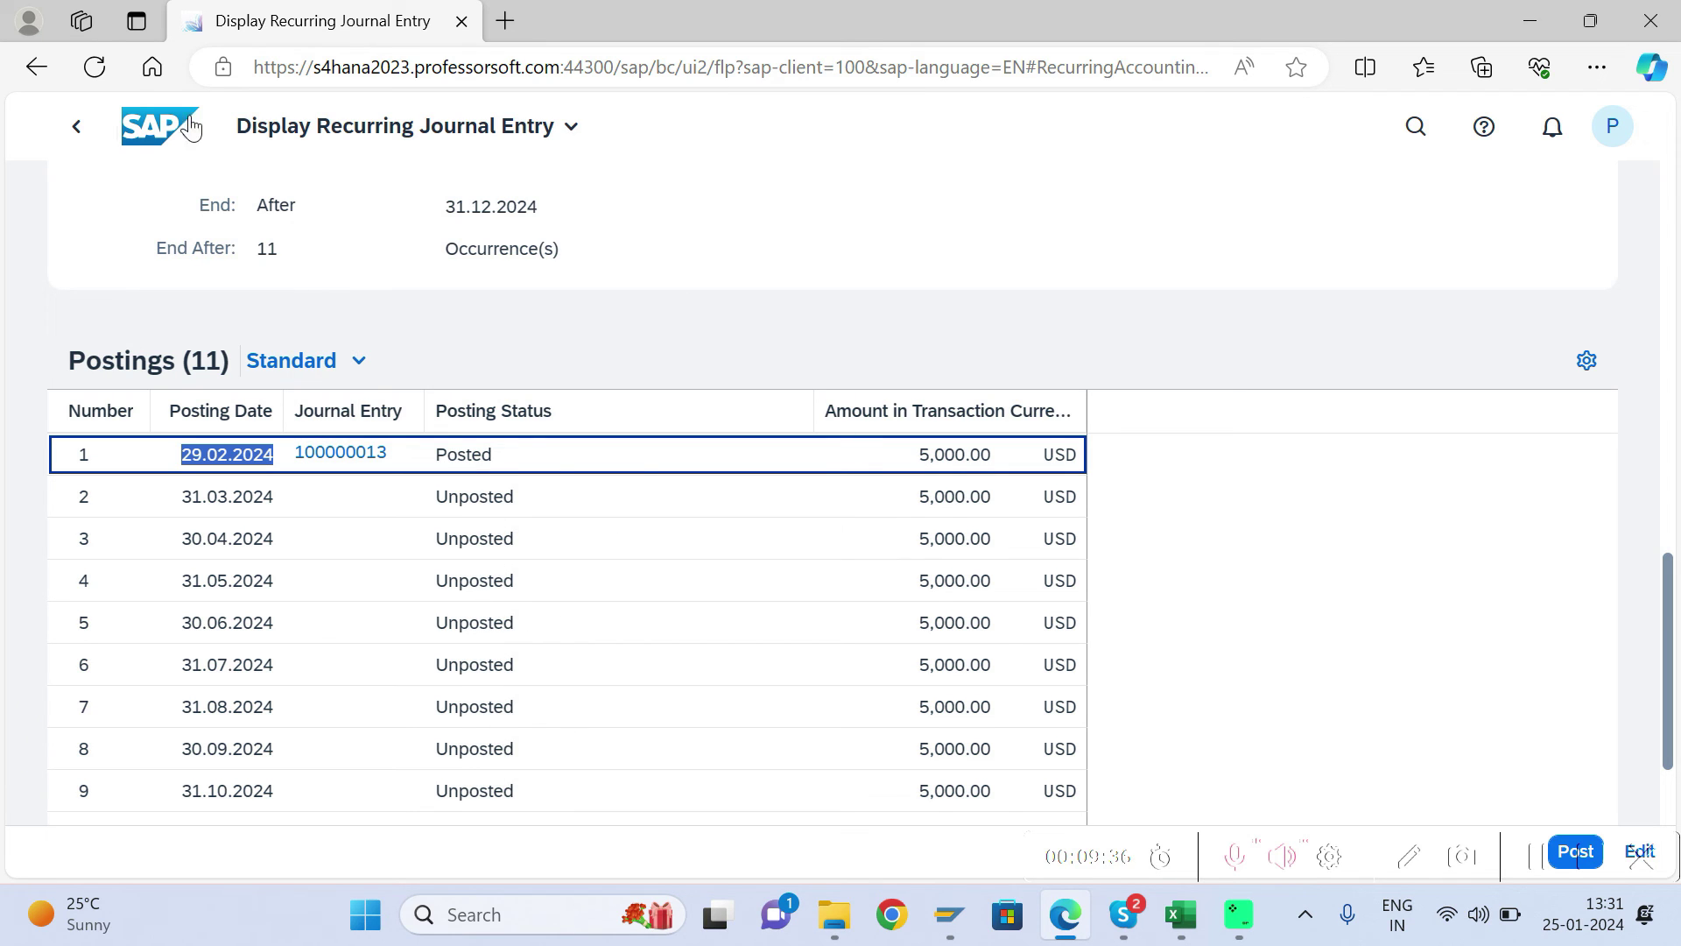
Try to edit the recurring journal entry, and reopen its details to review the line items
left_click(1645, 848)
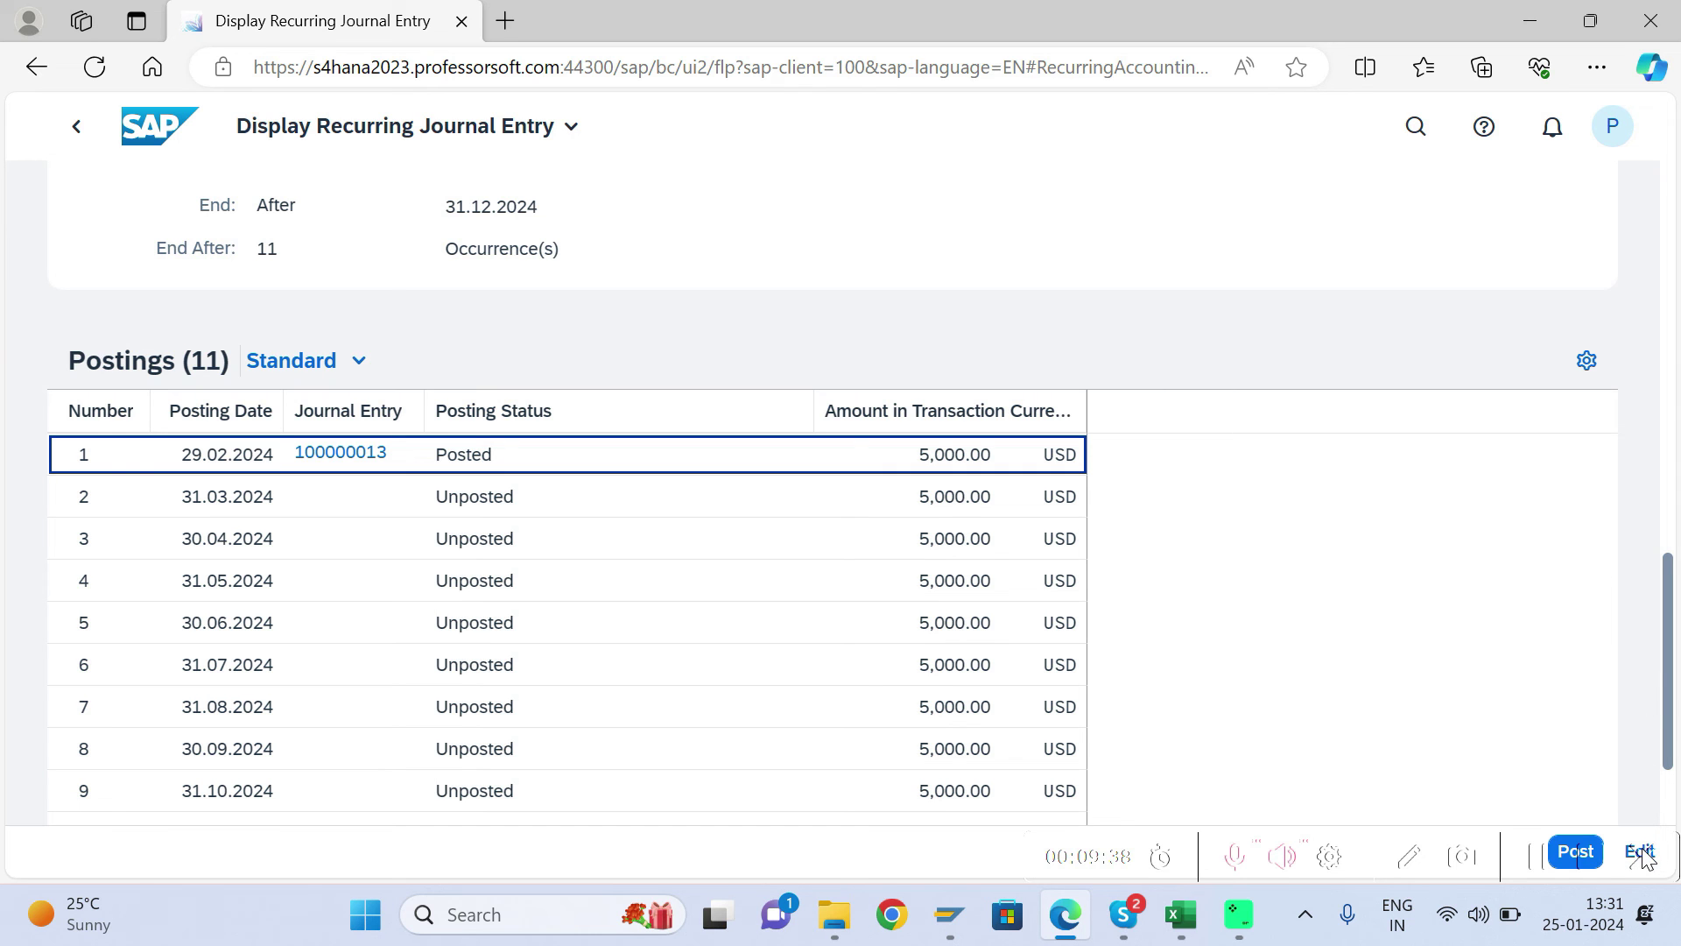
left_click(76, 126)
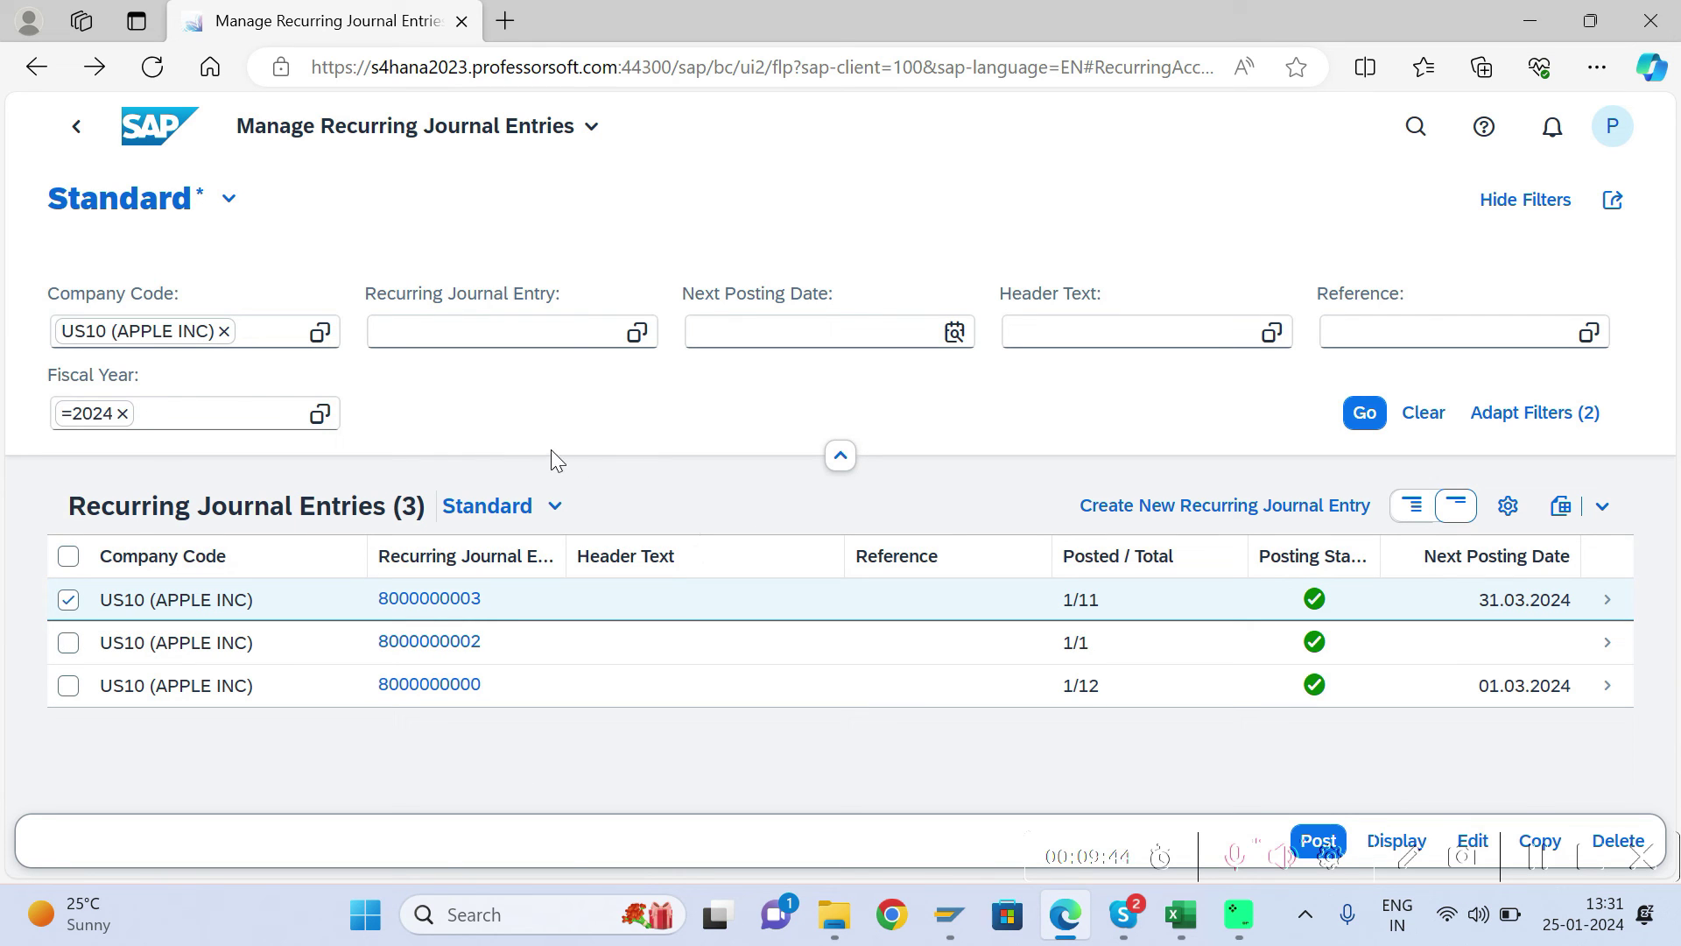
left_click(1602, 599)
scroll(811, 596, "down", 4)
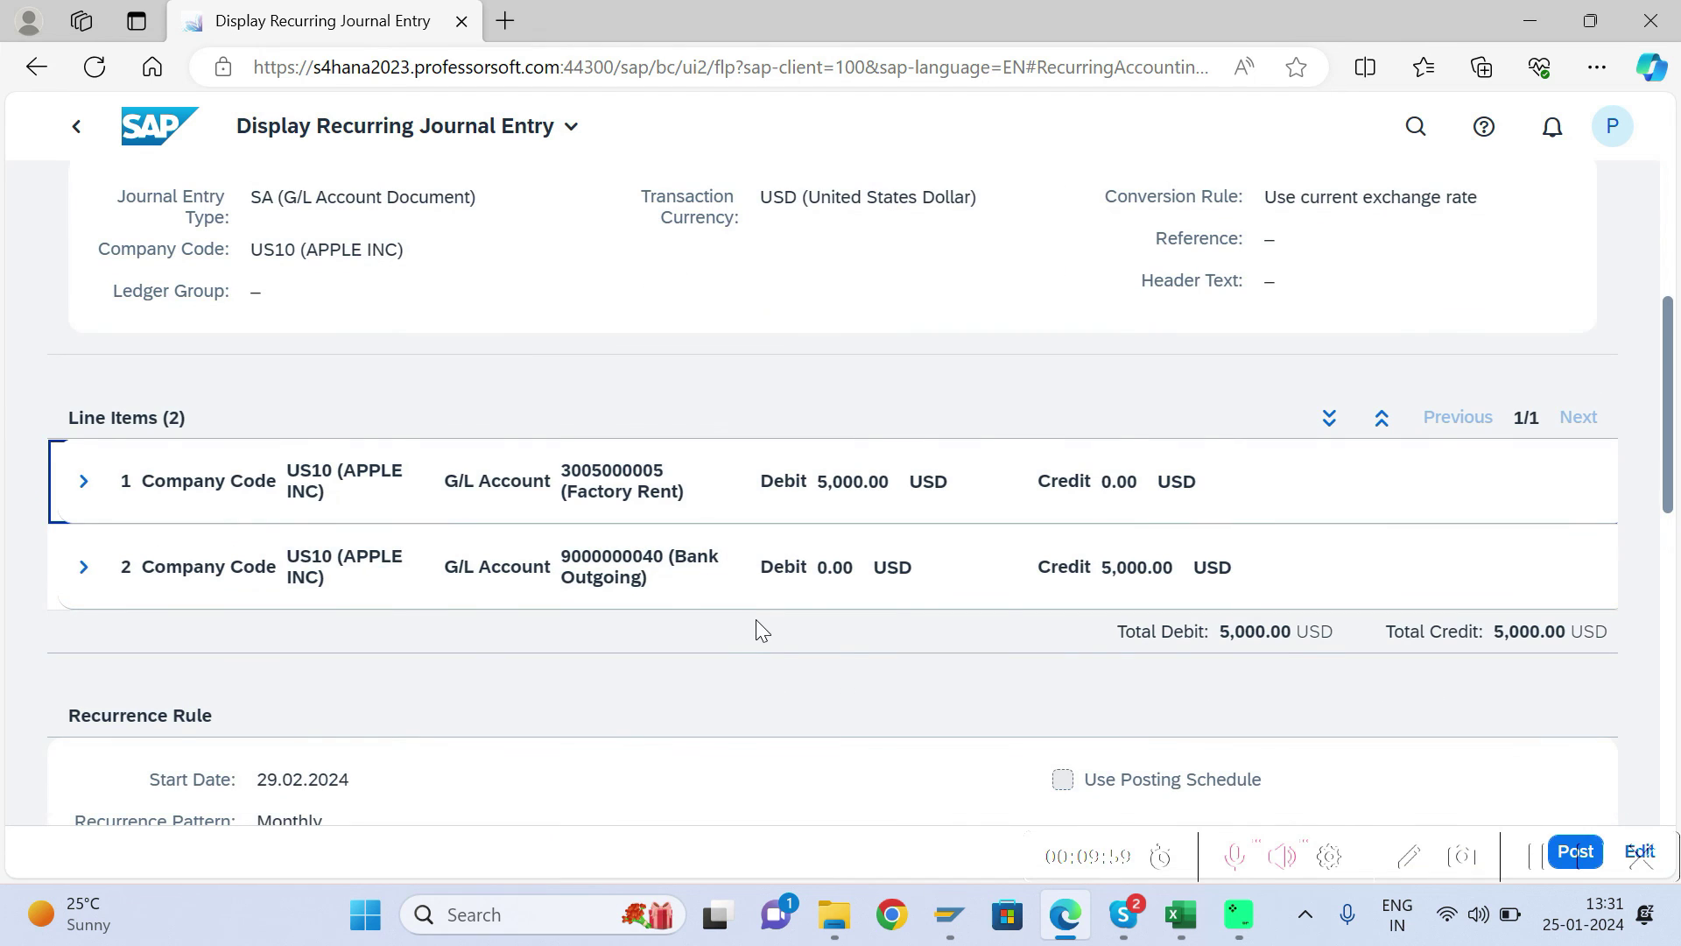
Switch to Excel and review the notes in rows 30 to 32 on displaying changes and Fiori versus GUI recurring entries
key("alt+Tab")
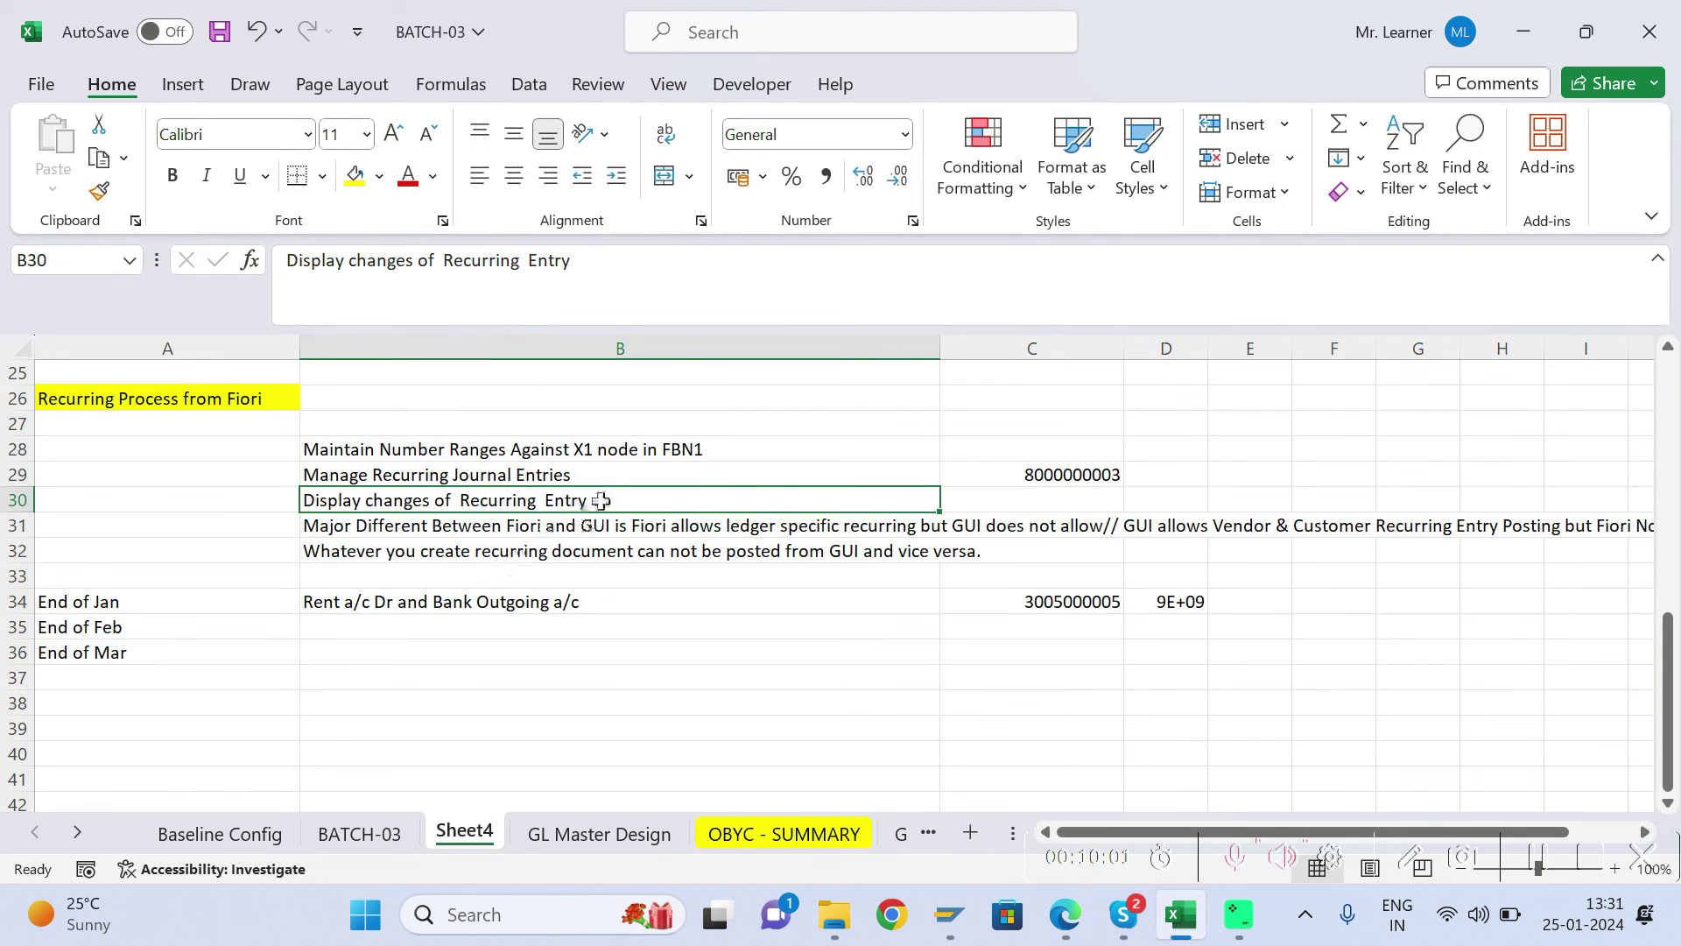
left_click_drag(587, 259, 261, 278)
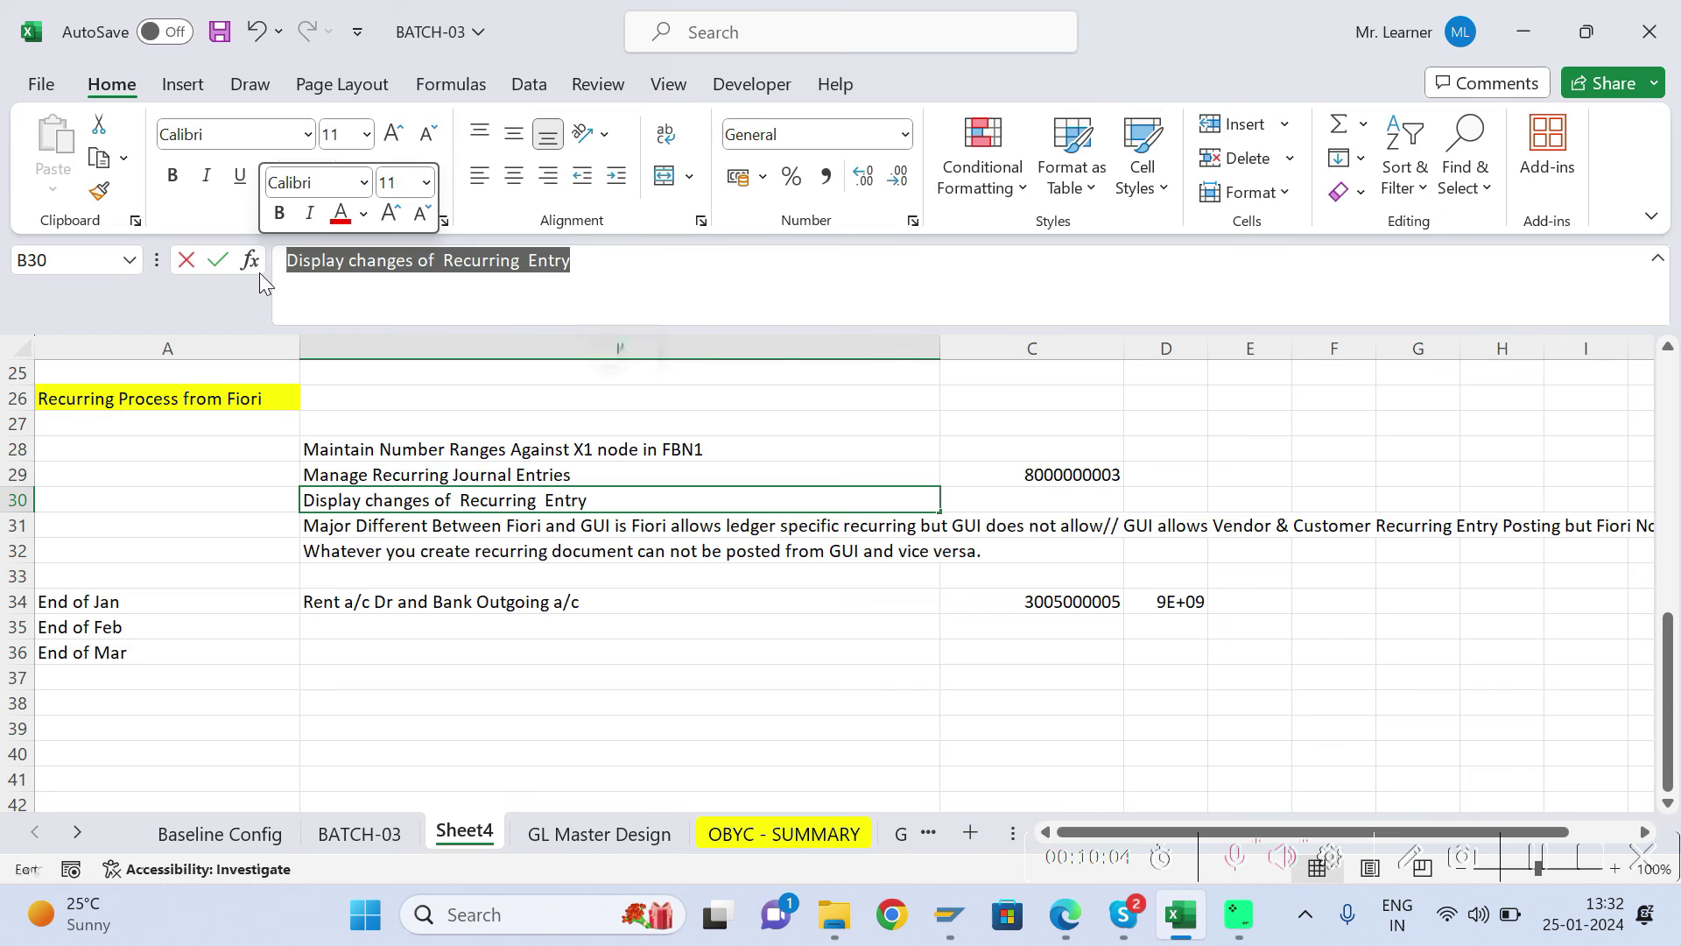
left_click(514, 525)
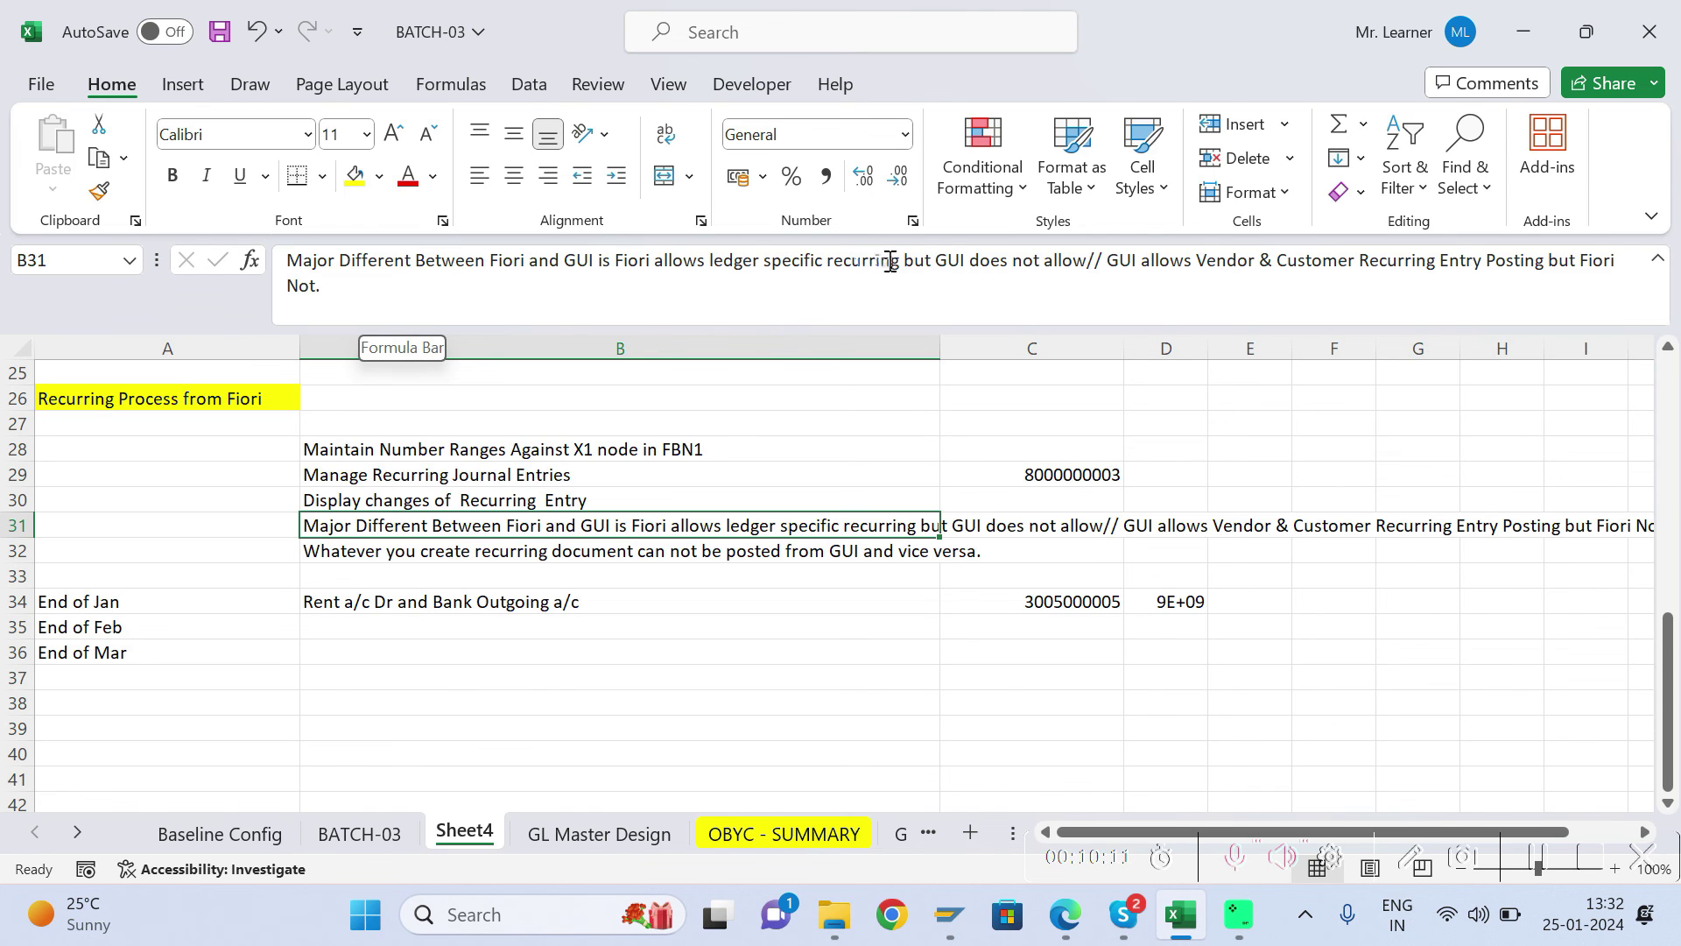
left_click_drag(900, 262, 628, 260)
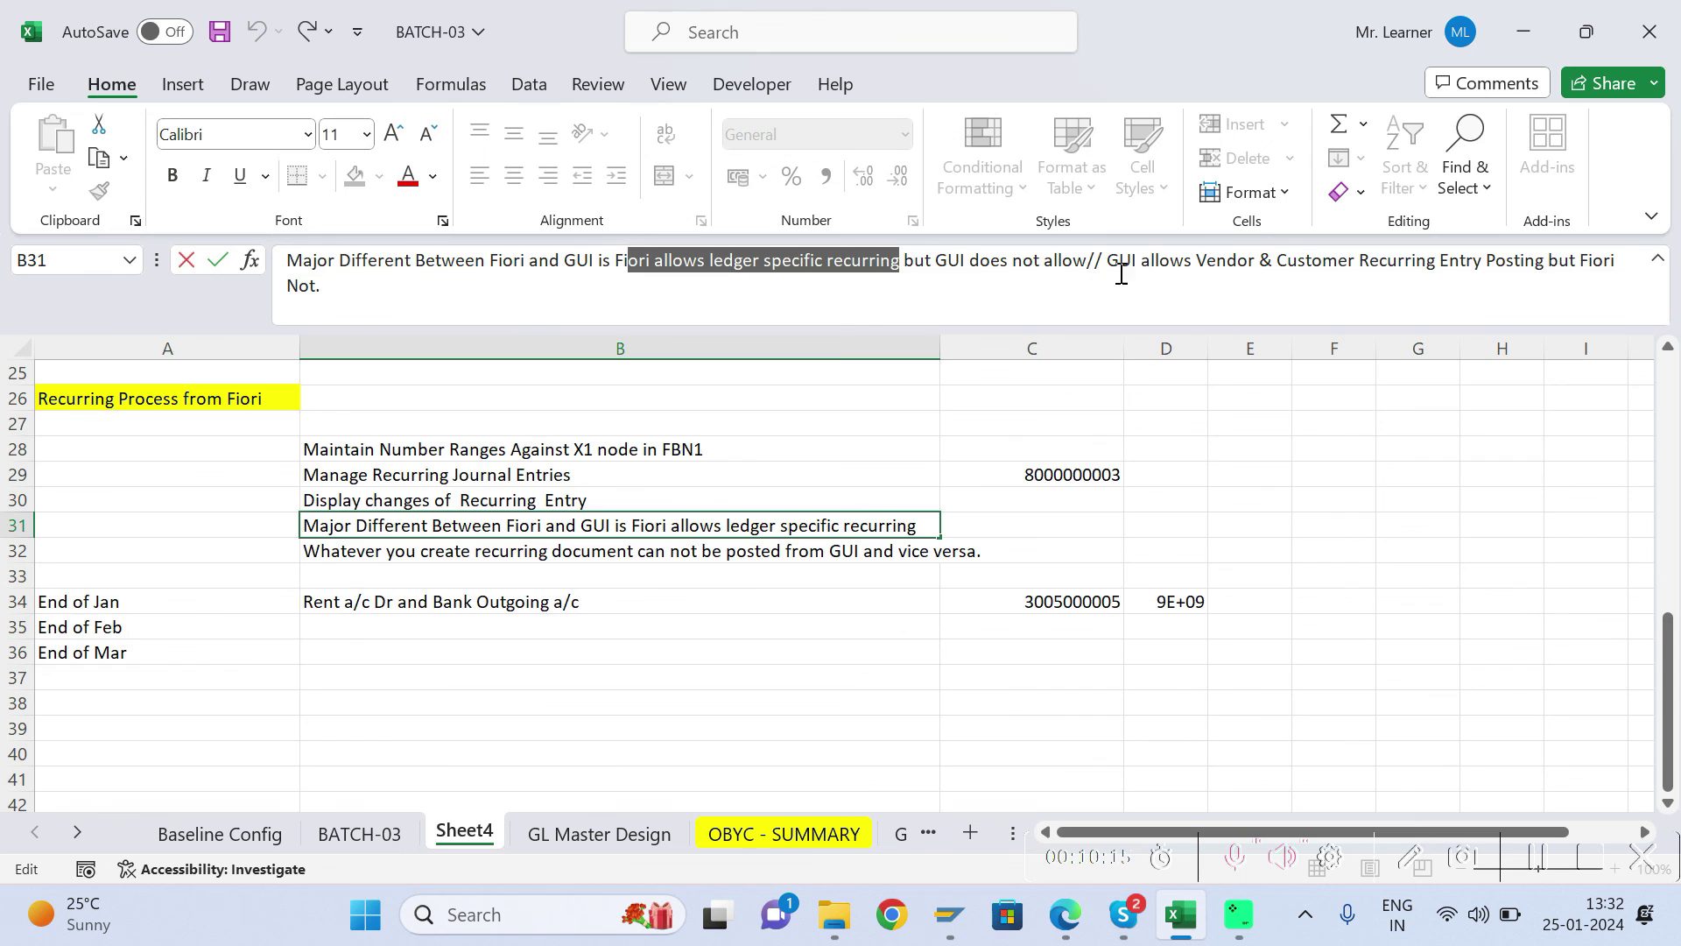
left_click_drag(1089, 261, 934, 261)
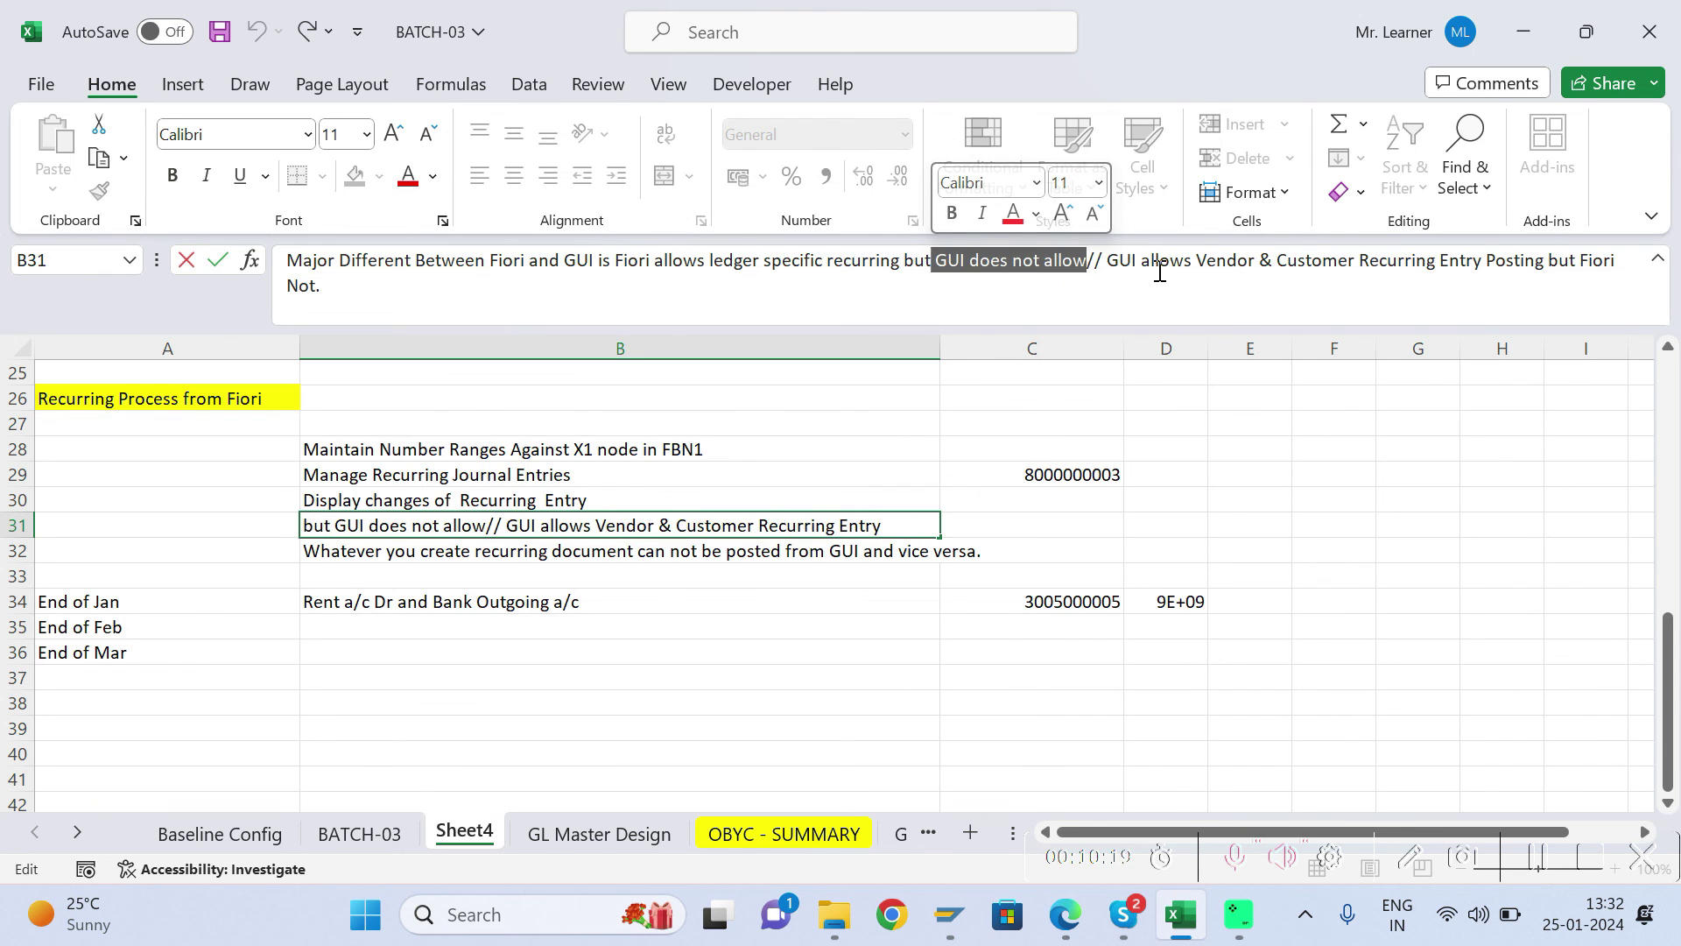
left_click(1225, 268)
left_click(1283, 263)
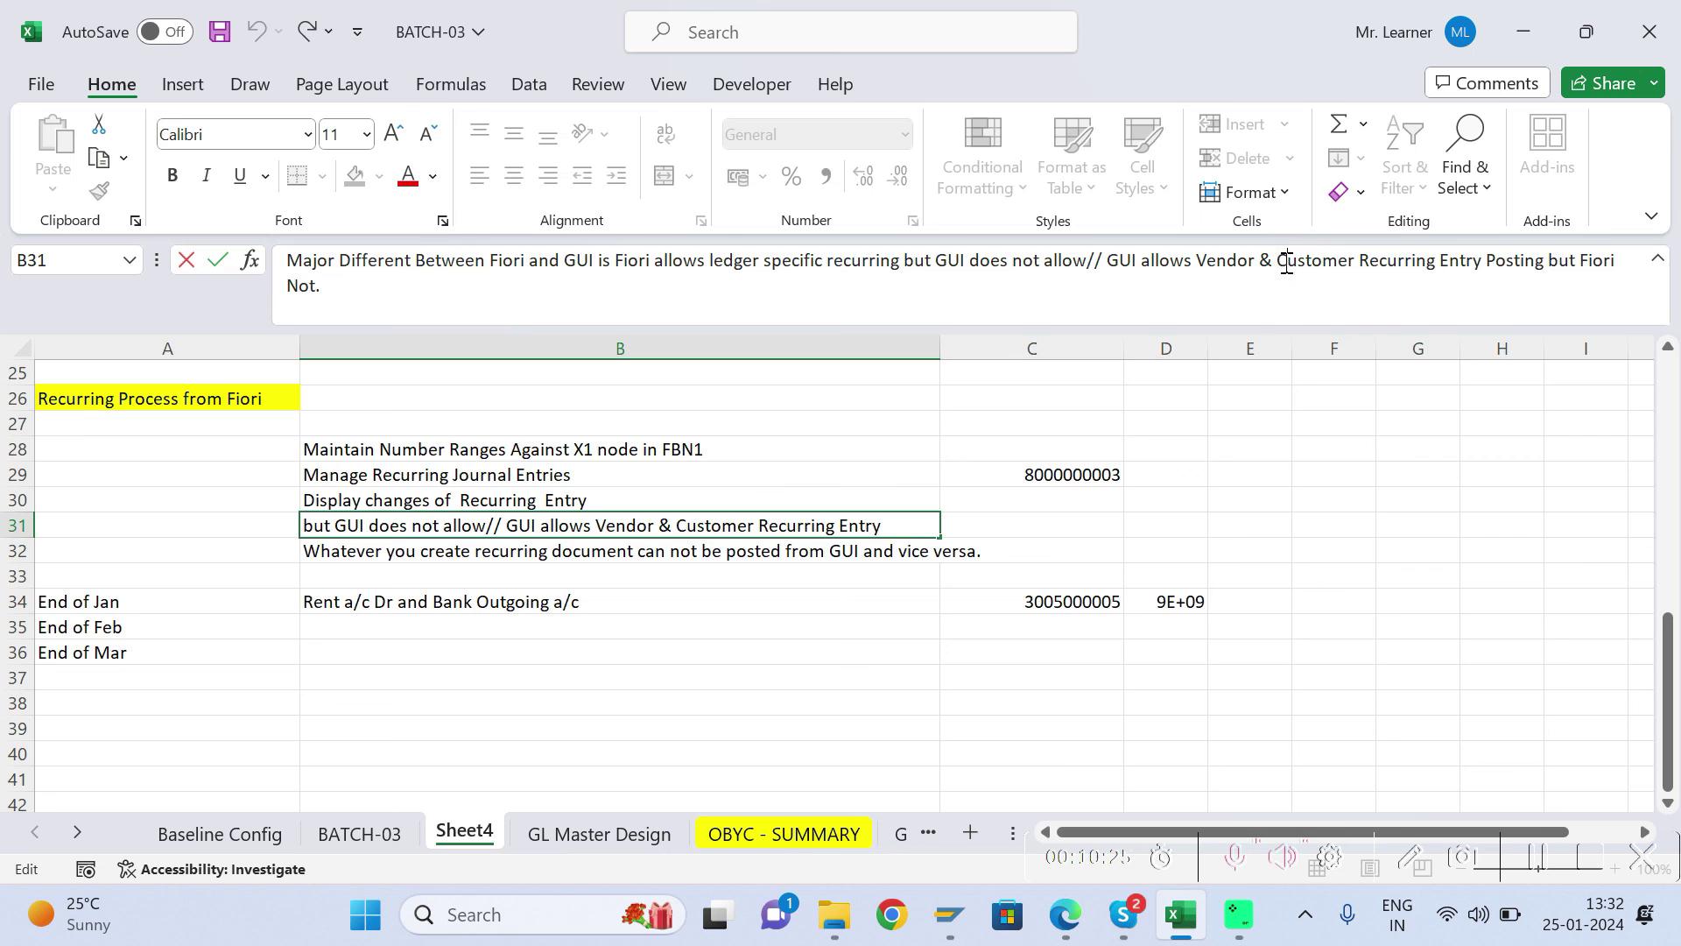
left_click(529, 474)
left_click(453, 552)
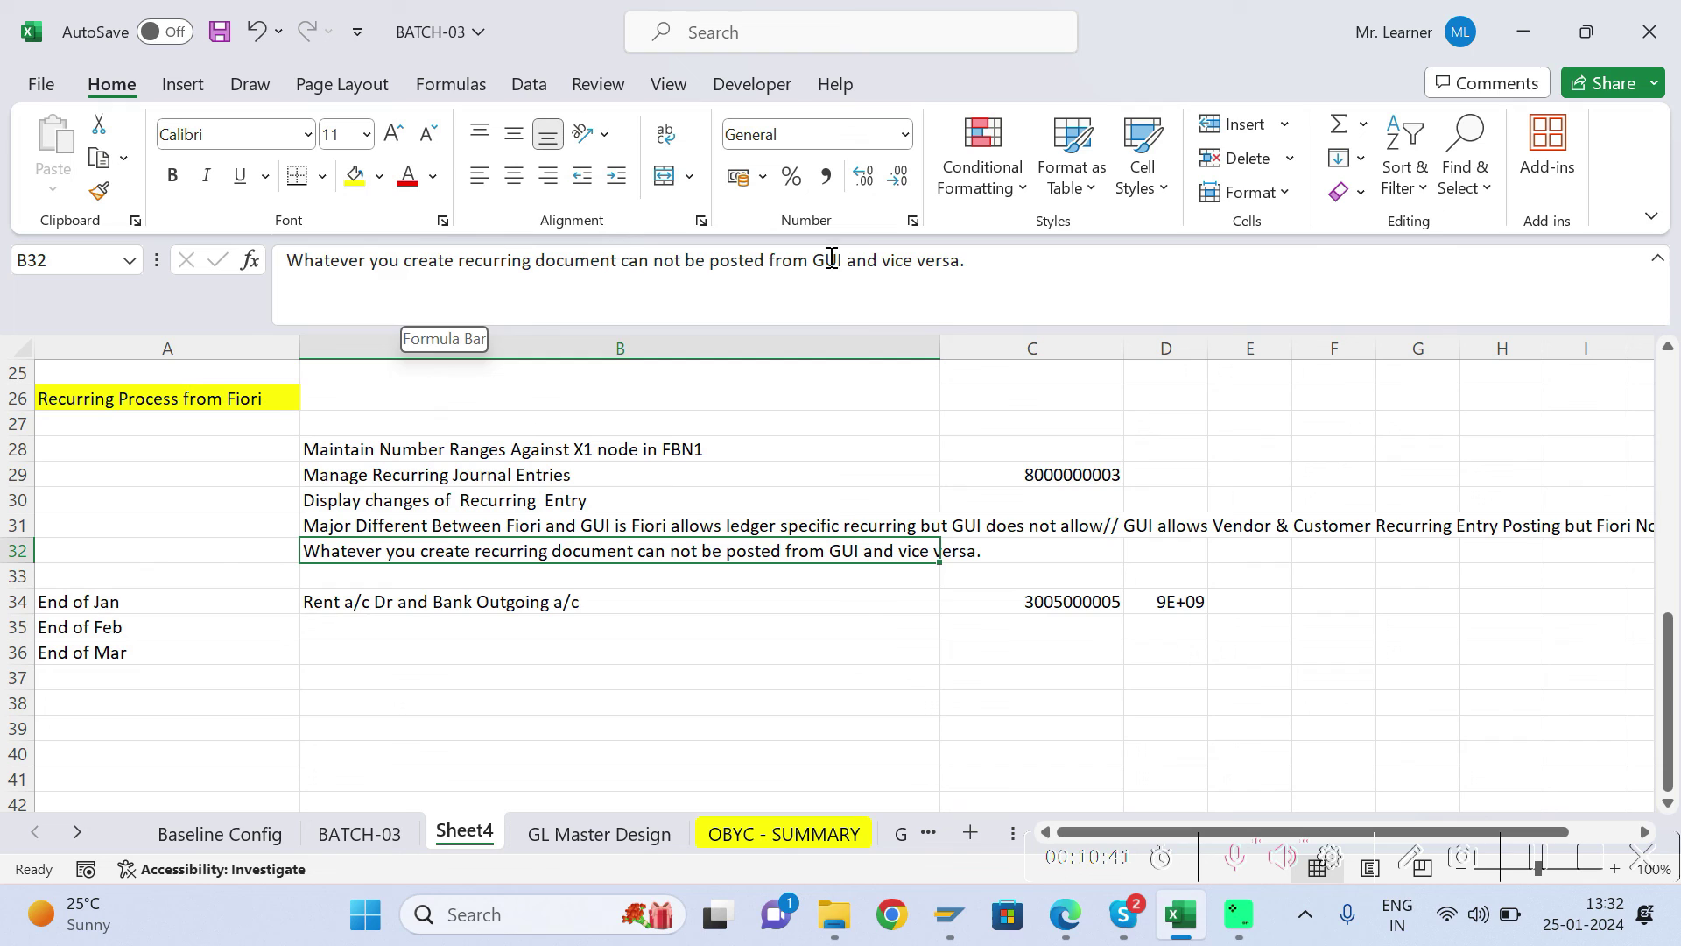
left_click(591, 523)
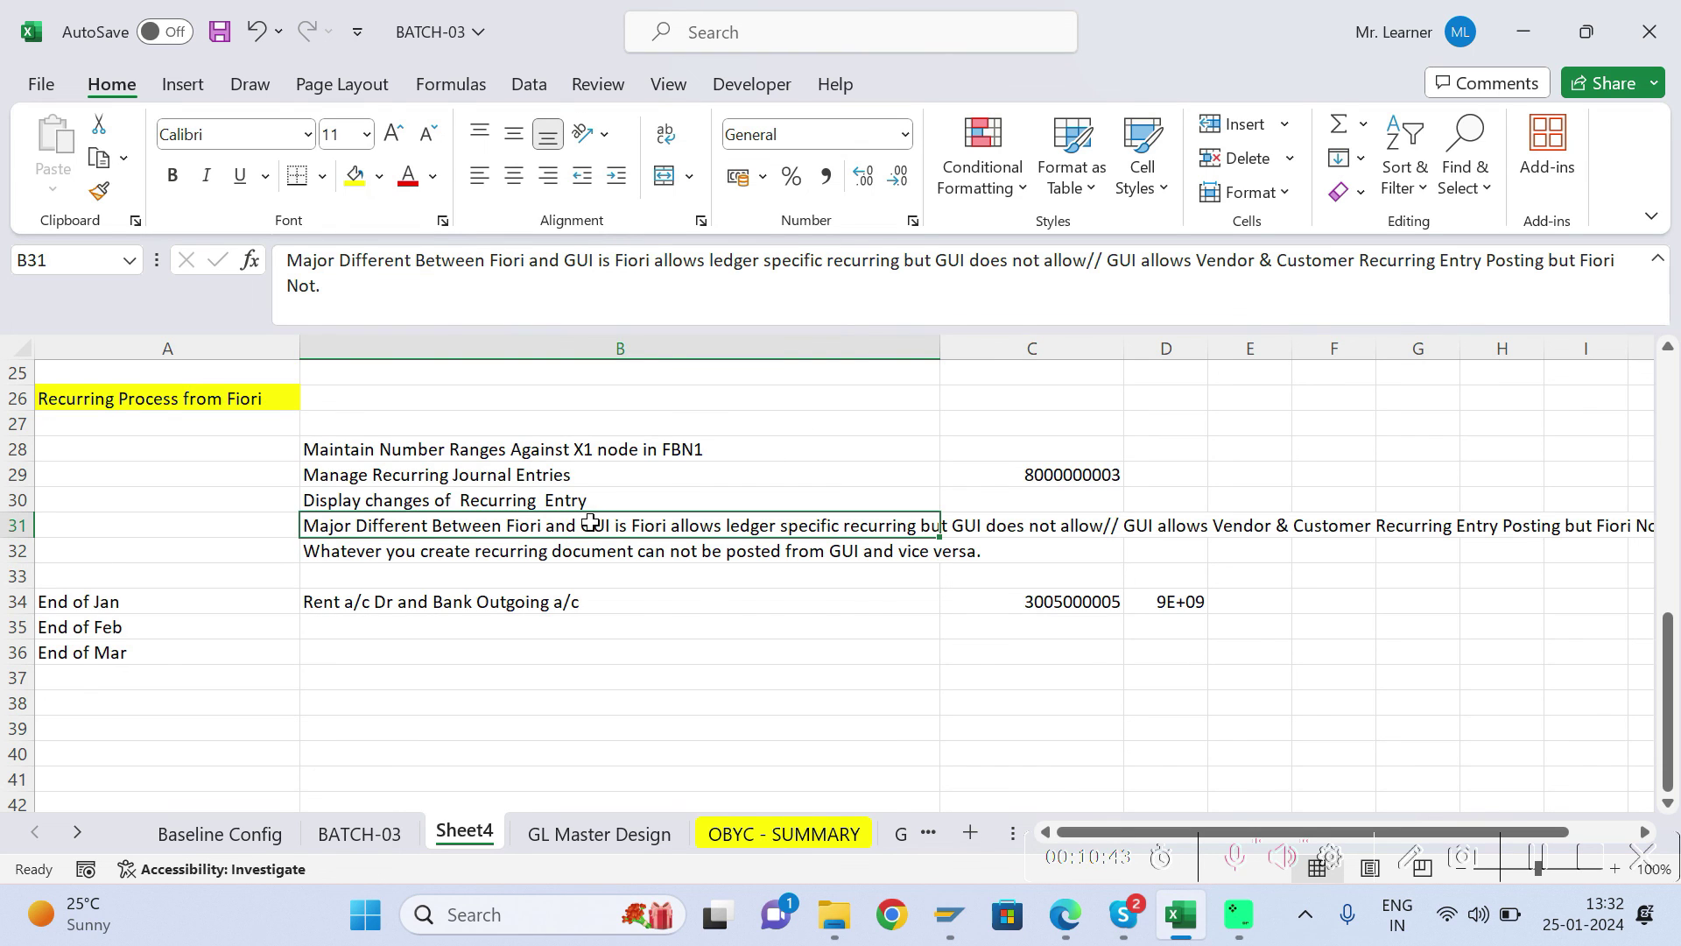